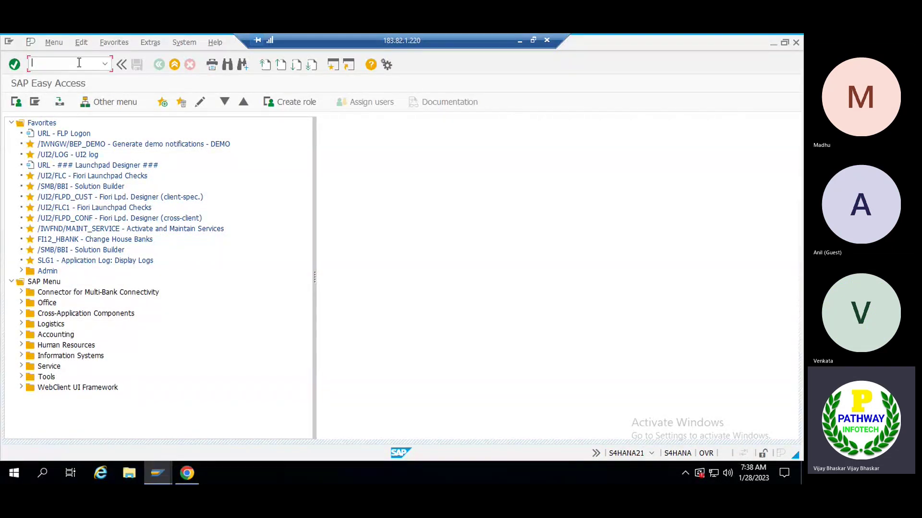
# Open the SAP Reference IMG from the Customizing project screen and create a new session.
pyautogui.press('Return')
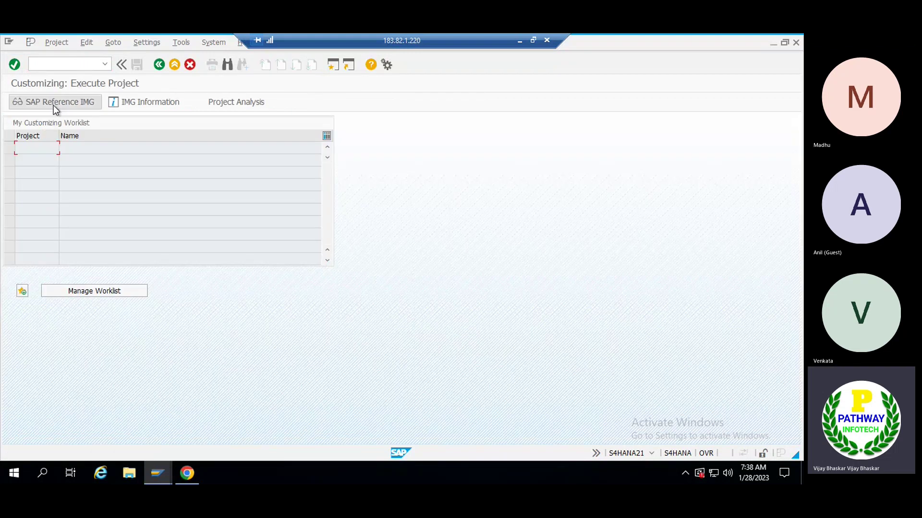
pyautogui.click(53, 105)
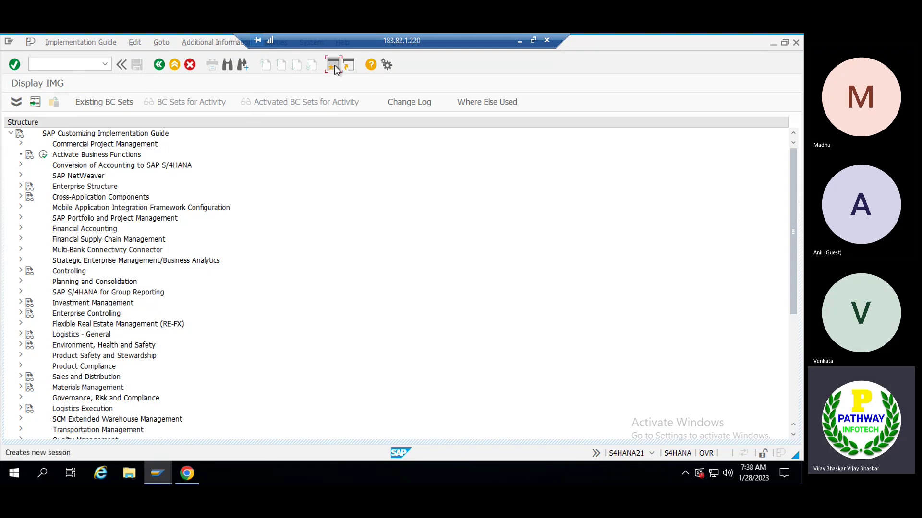
pyautogui.hotkey('shift', 'F3')
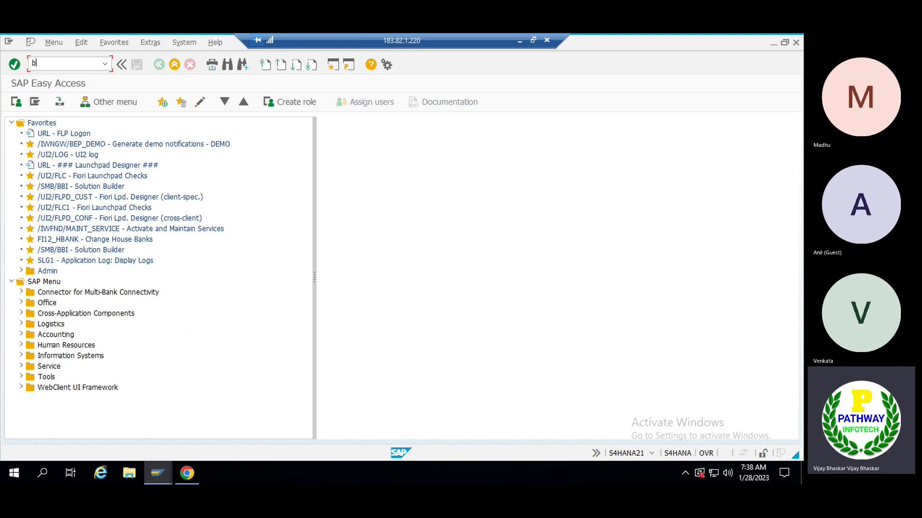
# Start transaction bp and open the existing business partner MILTON.
pyautogui.write('bp')
pyautogui.press('Return')
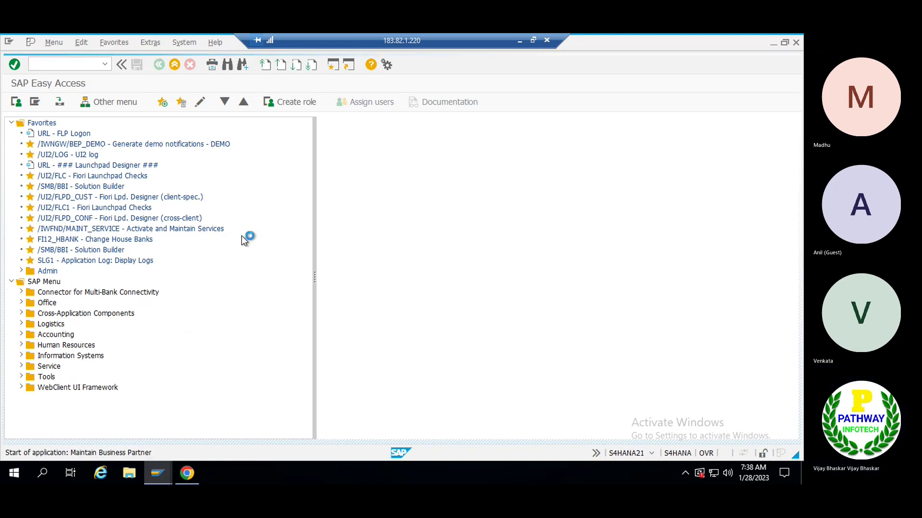
pyautogui.click(115, 188)
pyautogui.click(110, 244)
pyautogui.doubleClick(108, 243)
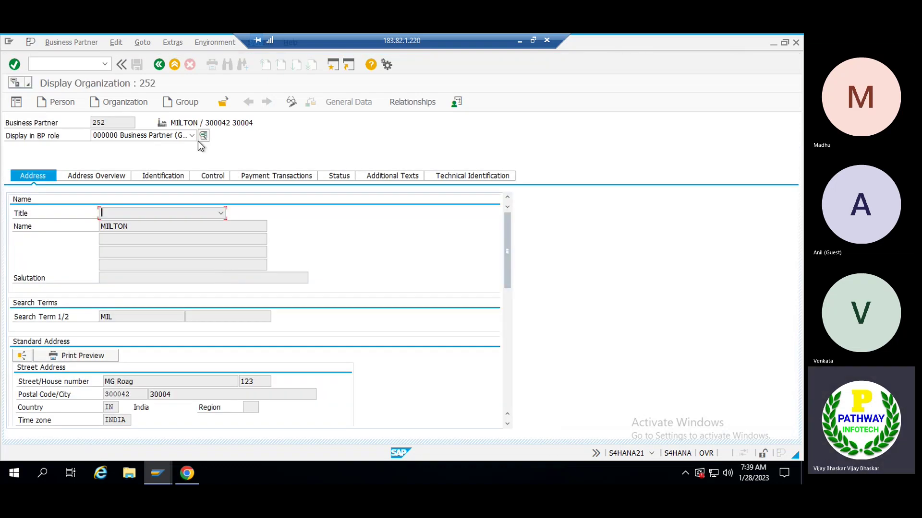
# Display MILTON in the UKM000 SAP Credit Management role and open its credit segment data.
pyautogui.click(192, 136)
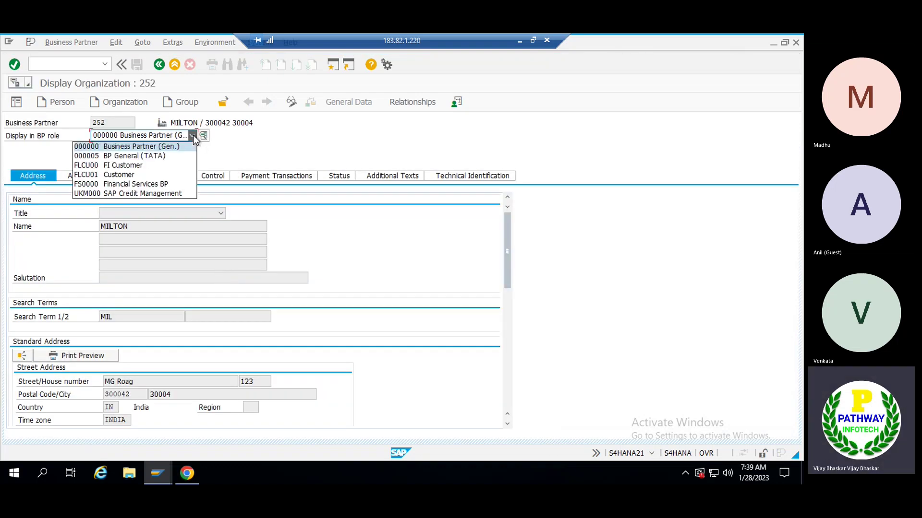
pyautogui.click(117, 194)
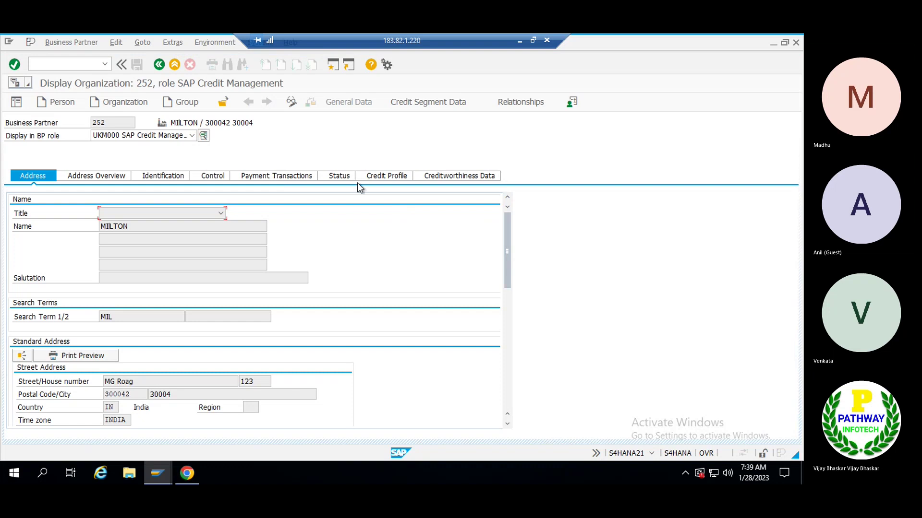
pyautogui.click(385, 176)
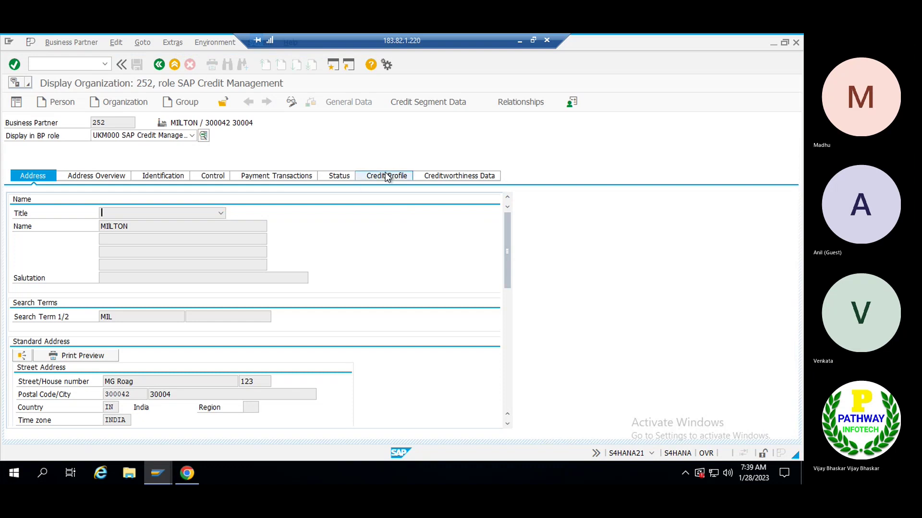
pyautogui.click(415, 102)
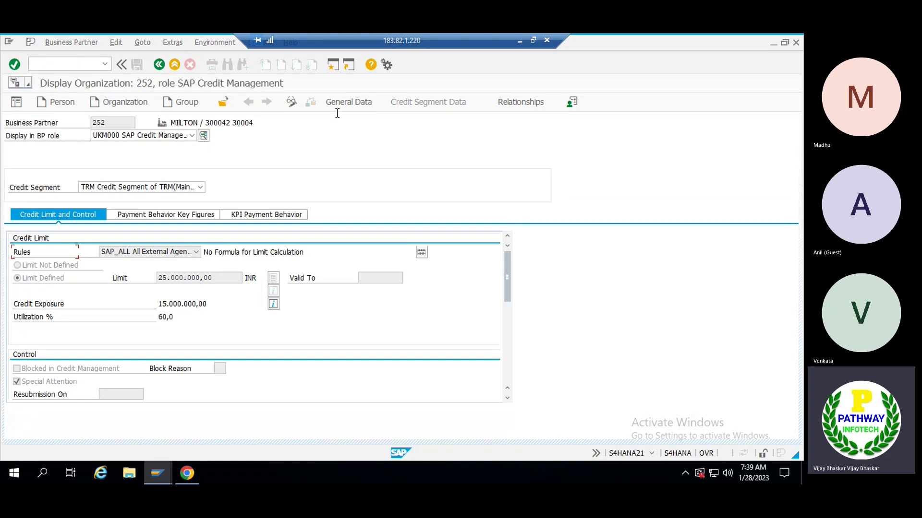
# Switch MILTON's credit segment data to change mode, set the credit limit to 1.000.000,00 INR and save.
pyautogui.click(292, 106)
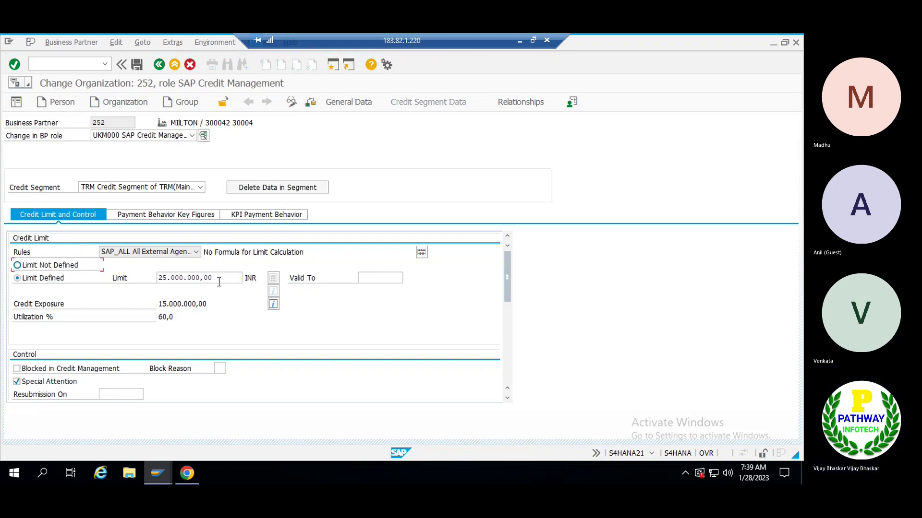
pyautogui.click(217, 281)
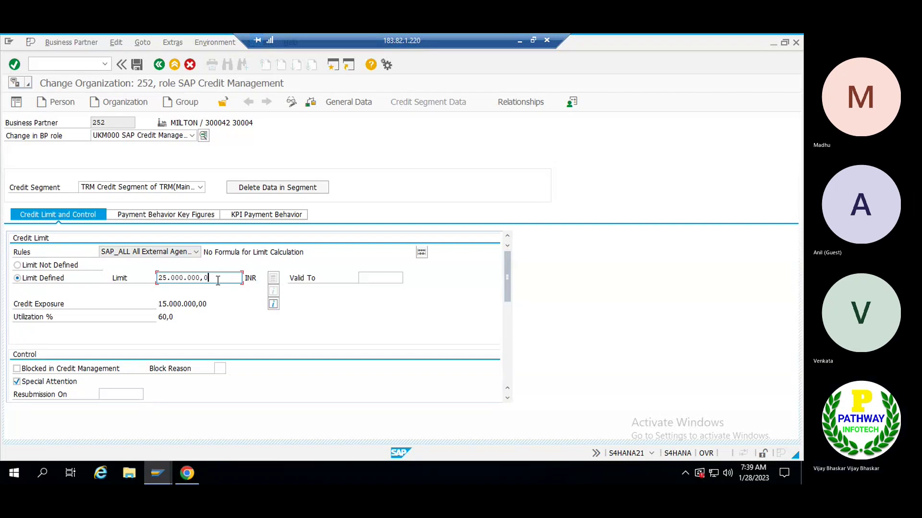
pyautogui.press('BackSpace')
pyautogui.press('BackSpace')
pyautogui.press('BackSpace')
pyautogui.press('BackSpace')
pyautogui.press('BackSpace')
pyautogui.press('BackSpace')
pyautogui.press('BackSpace')
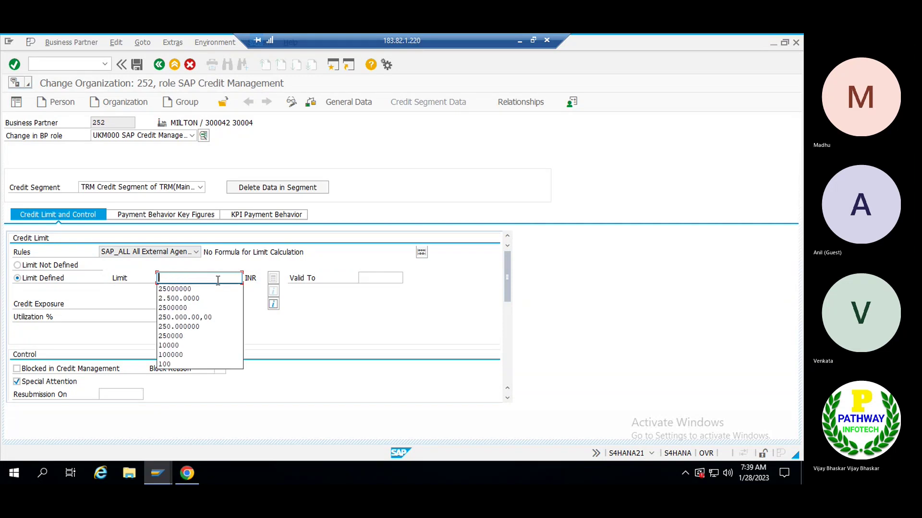
pyautogui.write('1.000.000,00')
pyautogui.press('Return')
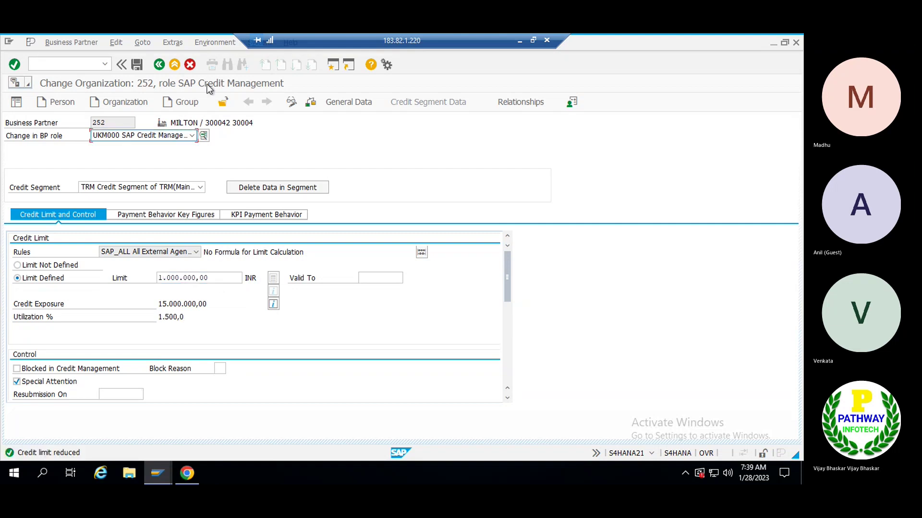
pyautogui.click(137, 66)
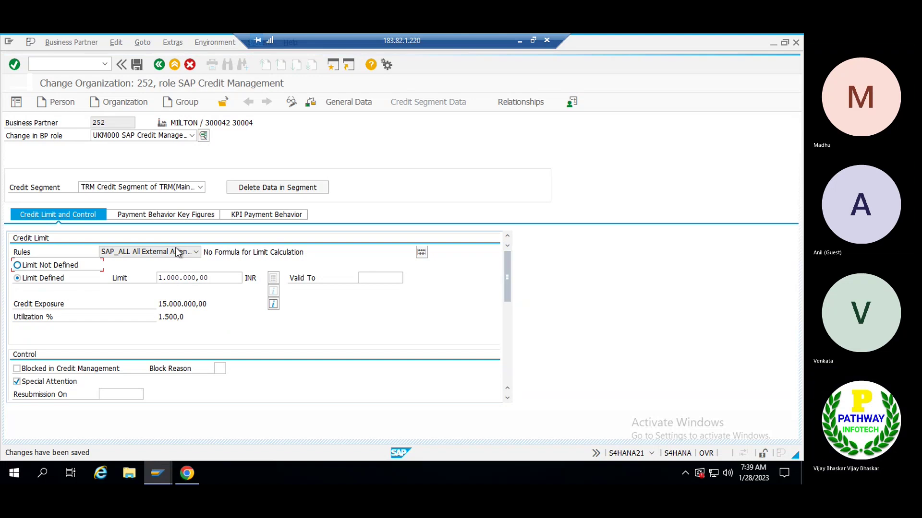
# Start a new organization business partner named "Testing Credit" with the search term "Cre".
pyautogui.click(119, 102)
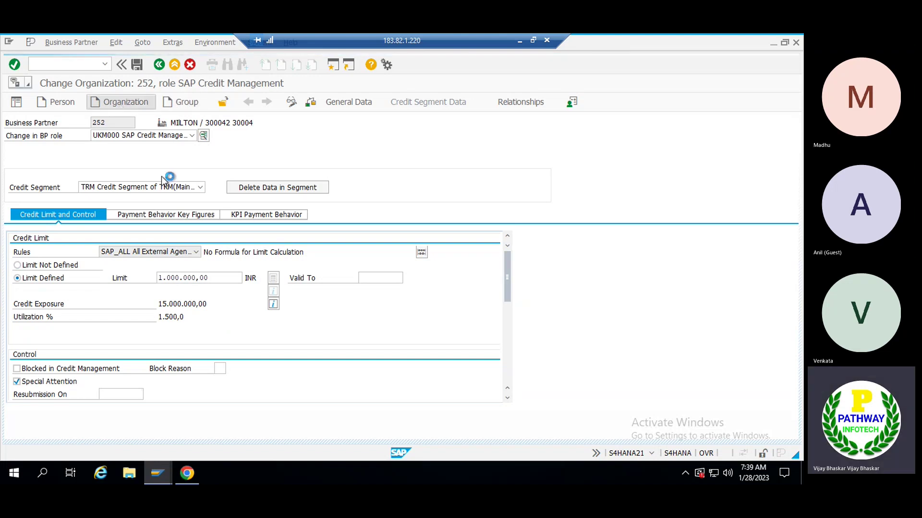
pyautogui.click(114, 227)
pyautogui.write('Te')
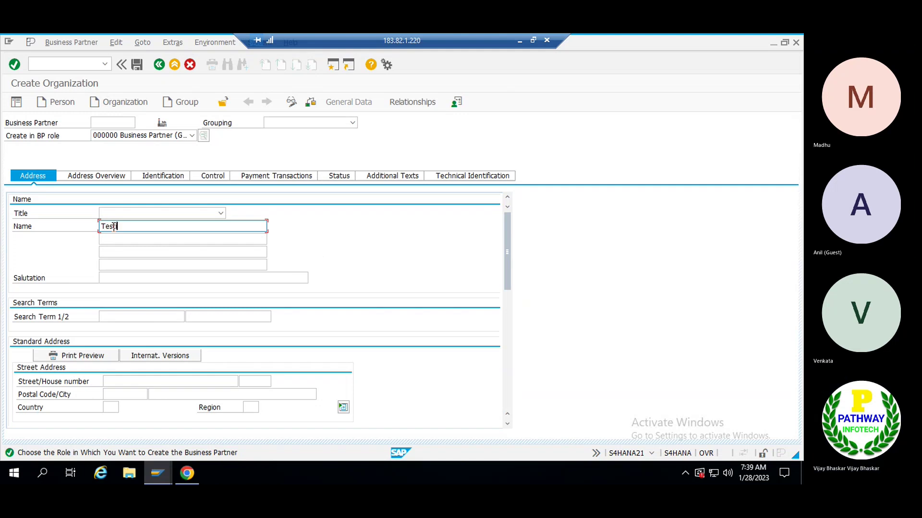
pyautogui.write('sting Credit')
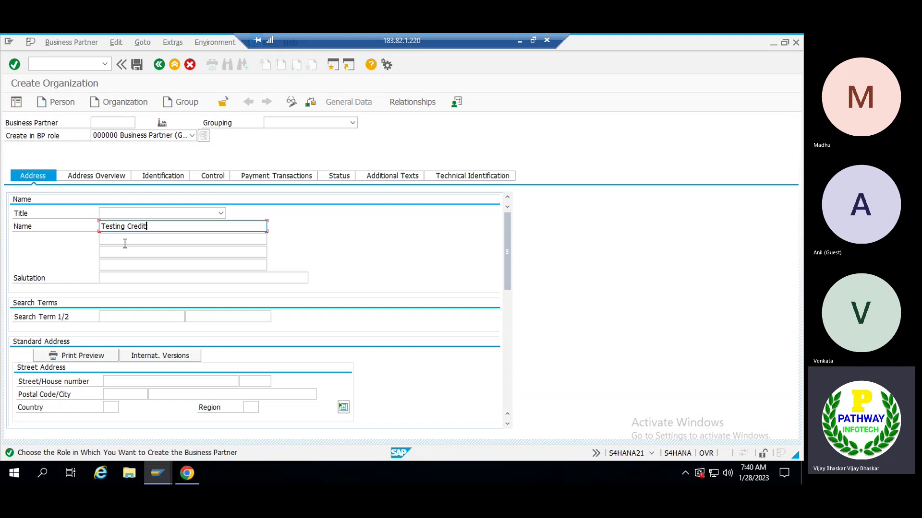
pyautogui.click(118, 318)
pyautogui.write('Cre')
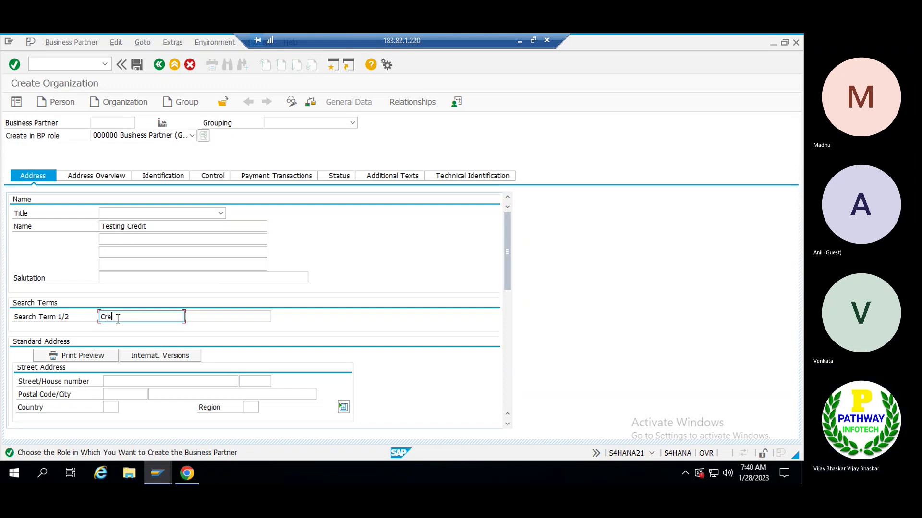
# Fill in the new organization's street, house number, postal code and city, and set the country to IN.
pyautogui.click(120, 382)
pyautogui.write('Credit')
pyautogui.press('Tab')
pyautogui.write('123')
pyautogui.press('Tab')
pyautogui.write('300042')
pyautogui.press('Tab')
pyautogui.write('30004')
pyautogui.scroll(-1, 123, 385)
pyautogui.scroll(-2, 123, 384)
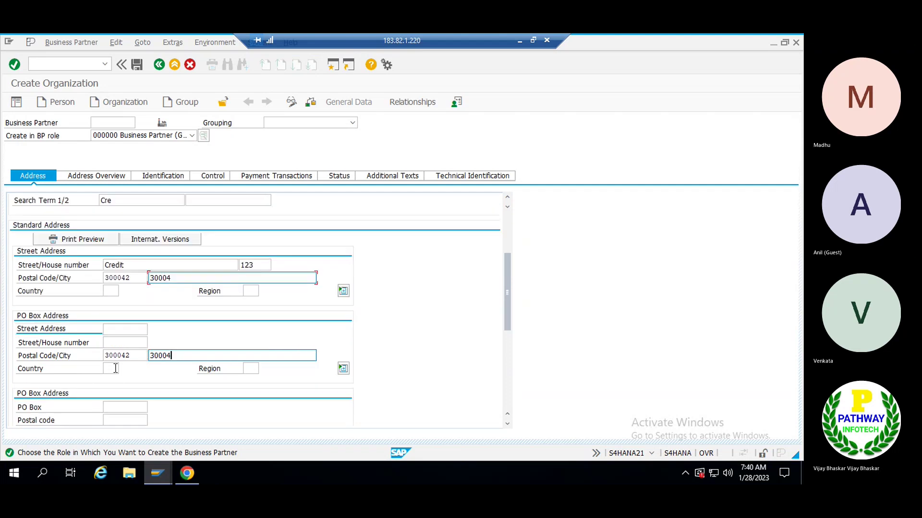
pyautogui.click(112, 289)
pyautogui.write('in')
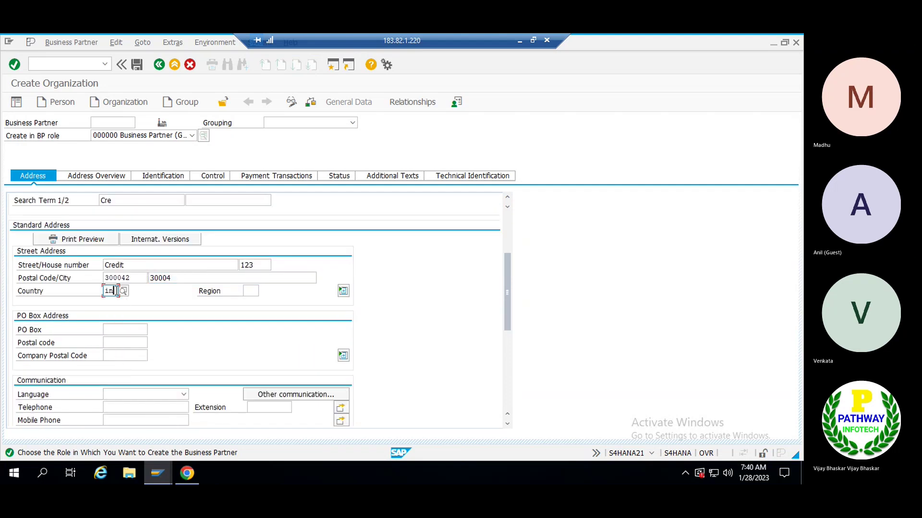
# Set the communication language to EN English and save the new Testing Credit business partner.
pyautogui.scroll(-3, 125, 391)
pyautogui.click(124, 280)
pyautogui.press('e')
pyautogui.press('n')
pyautogui.press('Return')
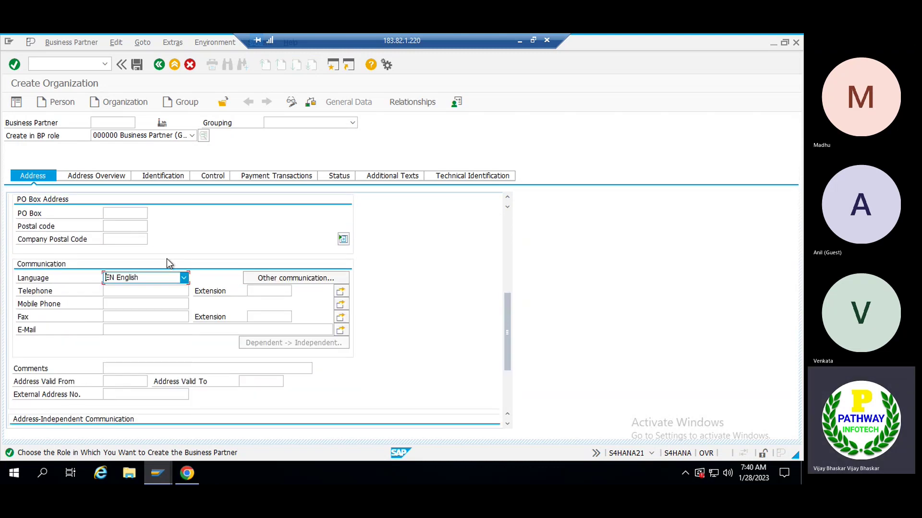
pyautogui.click(312, 105)
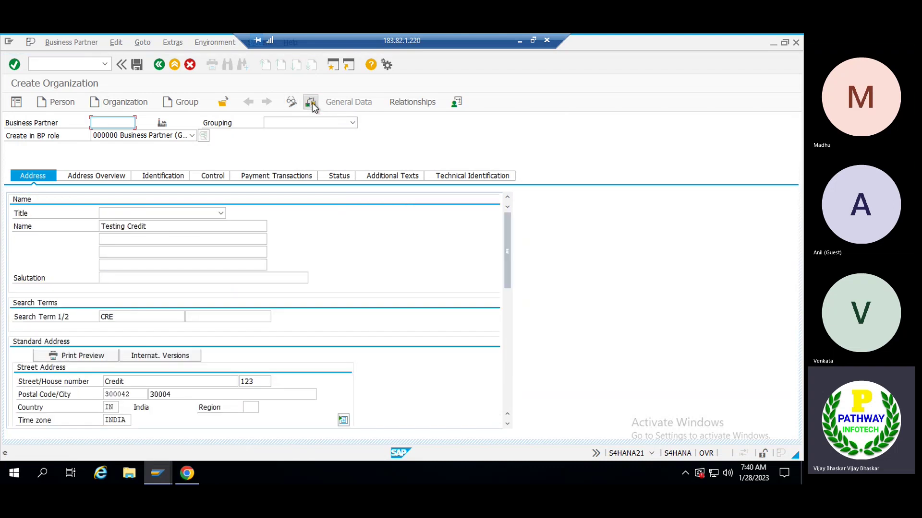
pyautogui.click(137, 66)
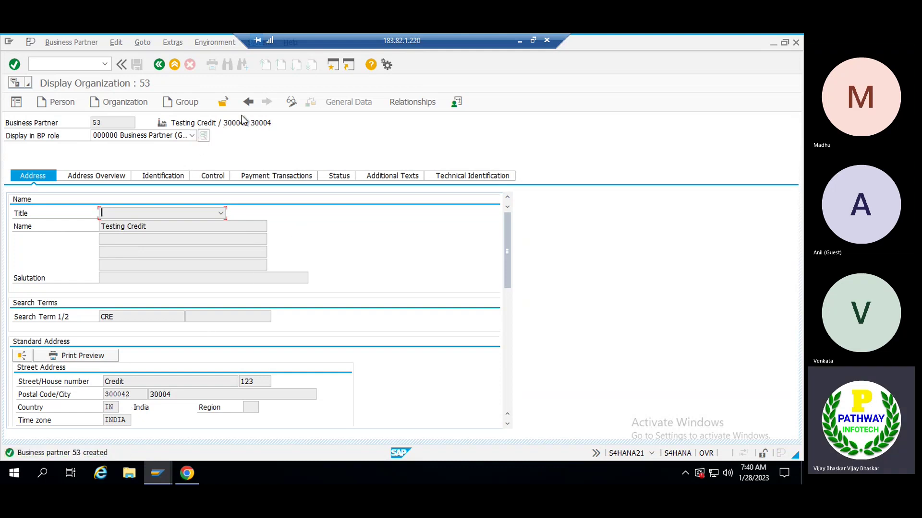
# Switch Testing Credit to change mode and select the BP role FLCU00 FI Customer.
pyautogui.click(192, 137)
pyautogui.click(295, 110)
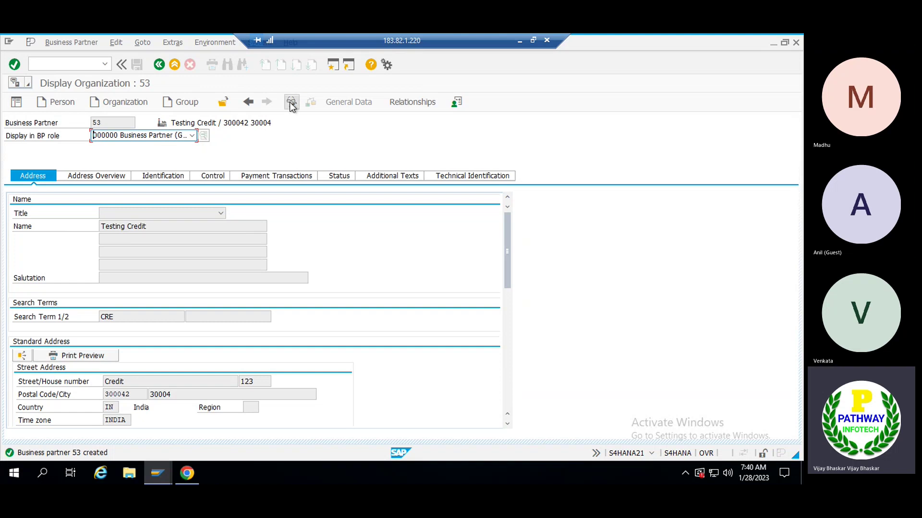
pyautogui.click(291, 102)
pyautogui.click(192, 135)
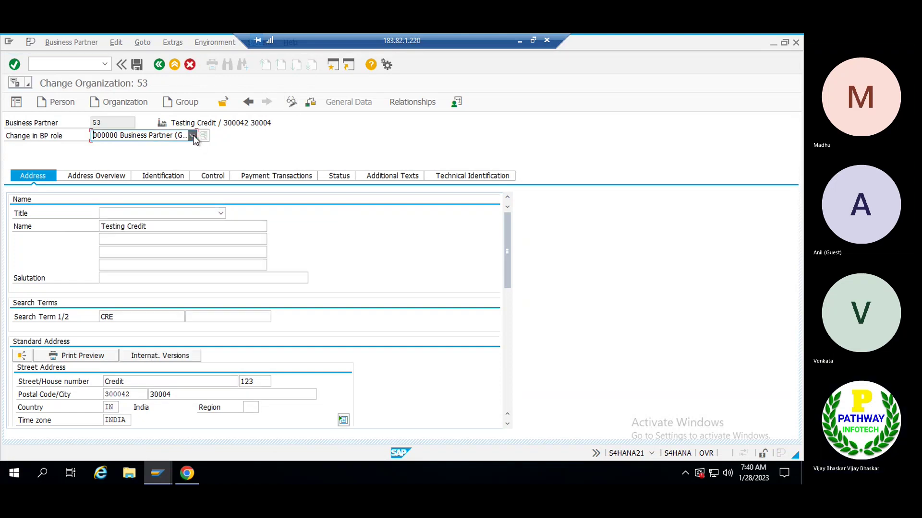
pyautogui.scroll(-2, 139, 232)
pyautogui.scroll(-3, 139, 232)
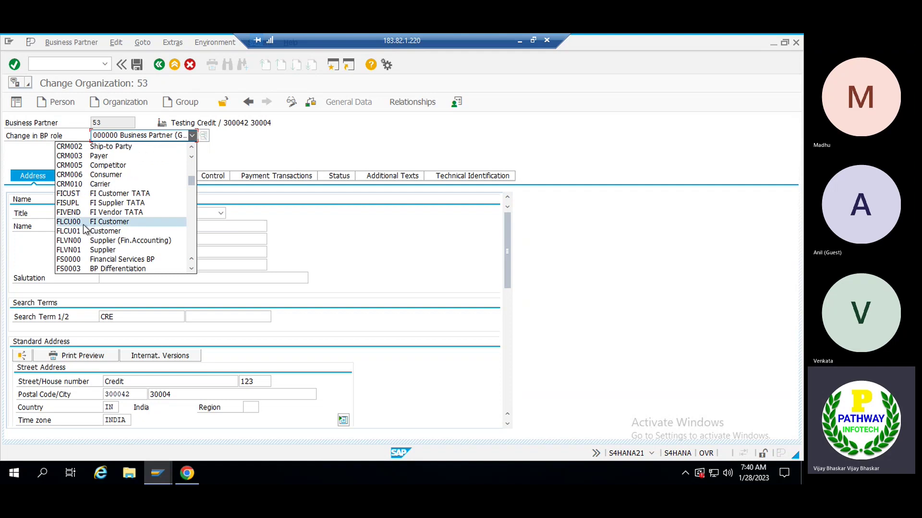
pyautogui.click(81, 223)
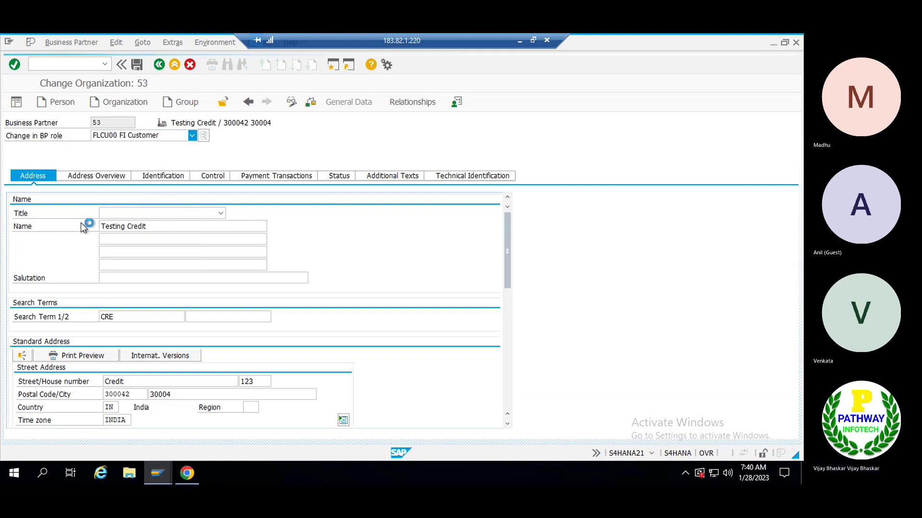
# Open the FI Customer company code data and switch the company code to TRM5.
pyautogui.click(419, 102)
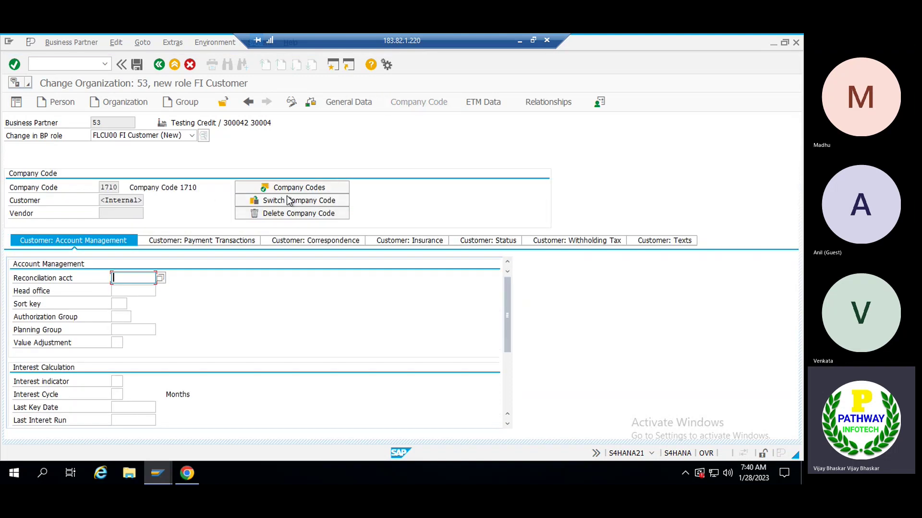
pyautogui.click(284, 200)
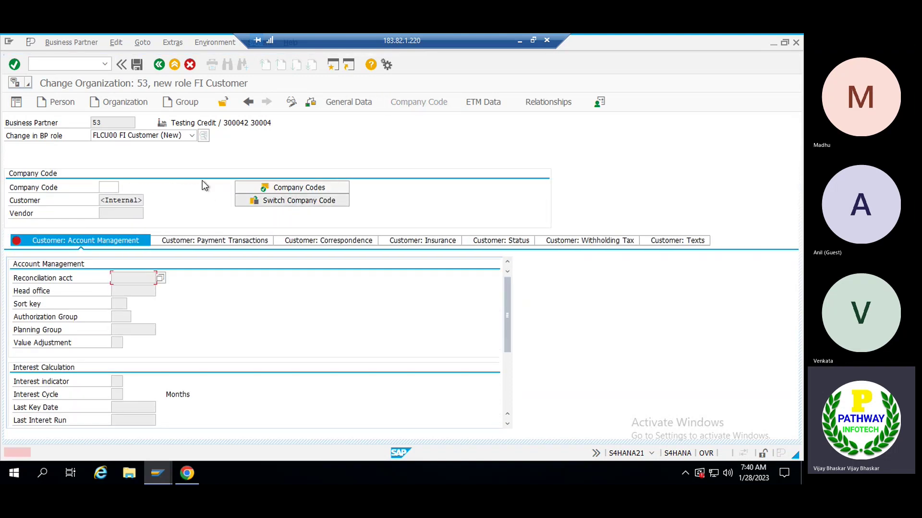
pyautogui.click(108, 187)
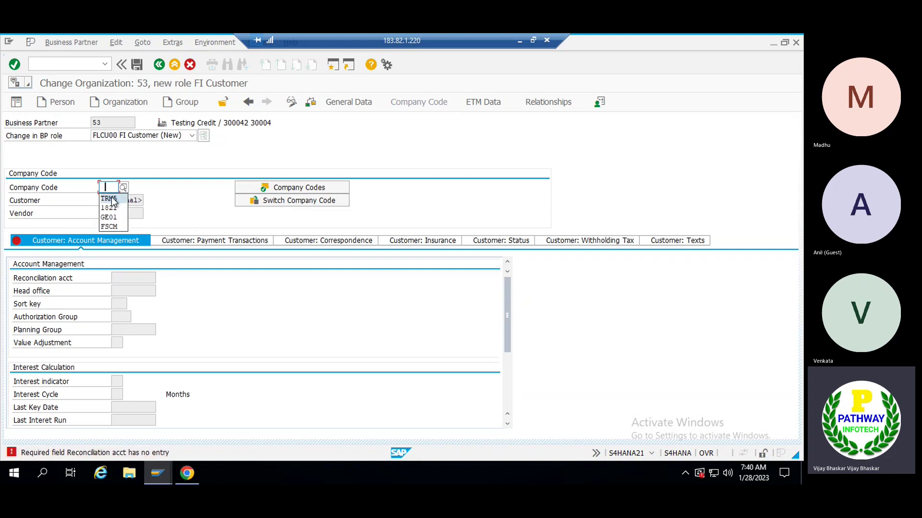
pyautogui.click(110, 198)
pyautogui.press('Return')
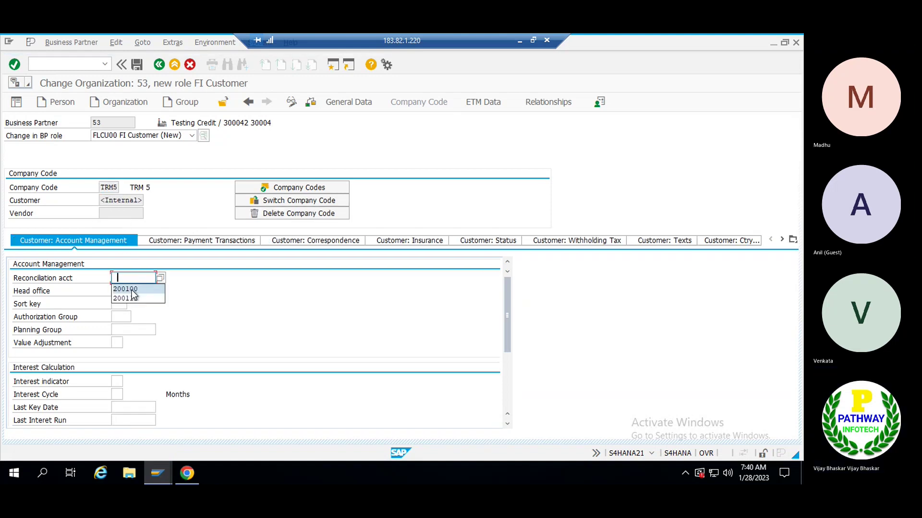
# Set the customer's reconciliation account to 200100 and the sort key to 031 for company code TRM5.
pyautogui.click(131, 290)
pyautogui.press('Return')
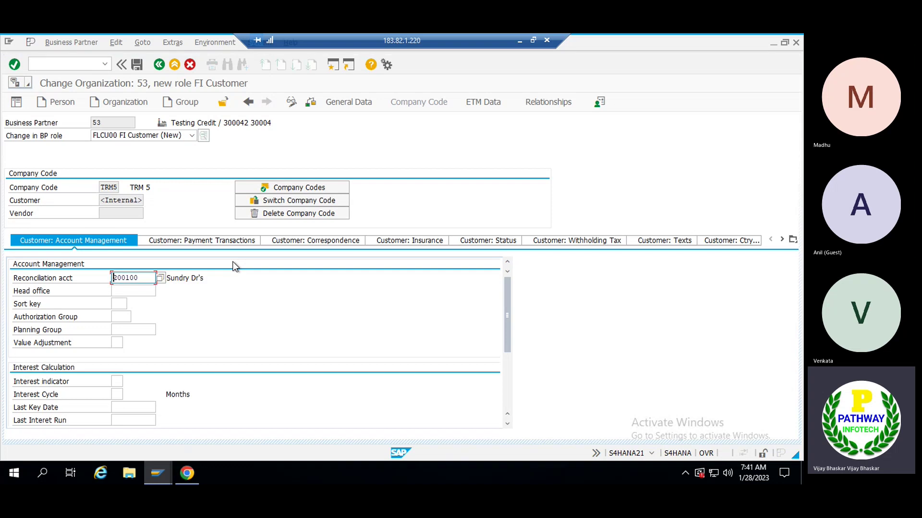
pyautogui.click(175, 242)
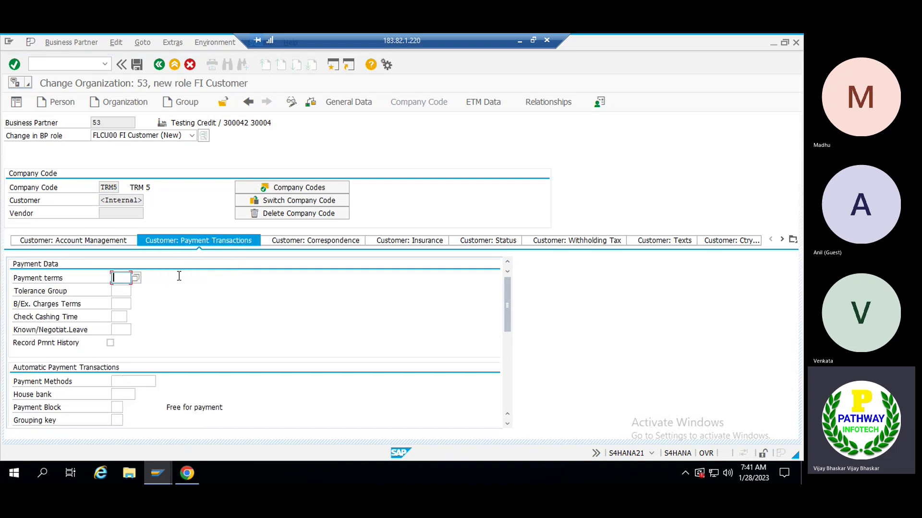
pyautogui.click(124, 289)
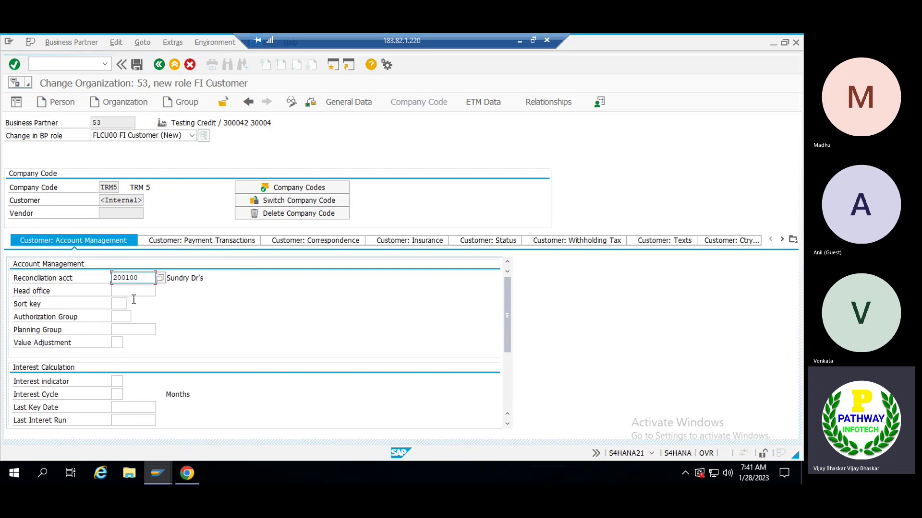
pyautogui.click(118, 303)
pyautogui.write('031')
pyautogui.press('Return')
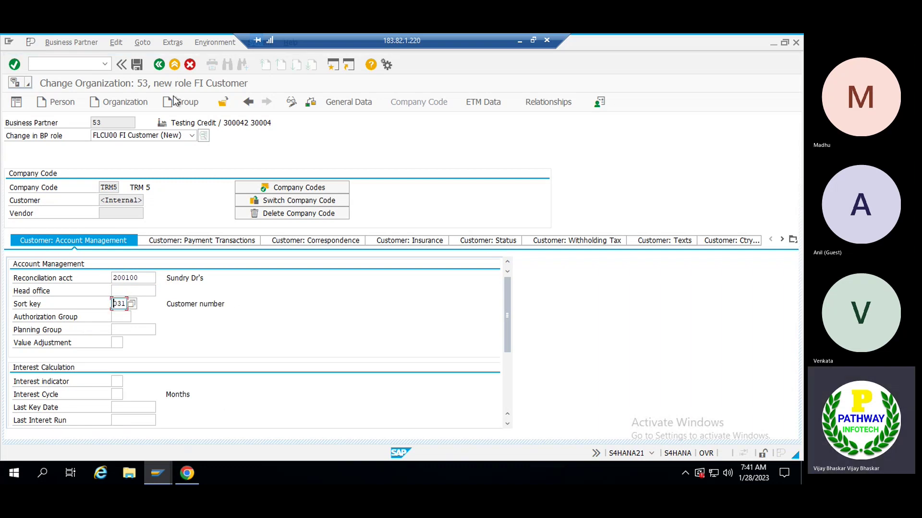
# Save the FI Customer data of Testing Credit and select the BP role FLCU01 Customer in change mode.
pyautogui.click(138, 64)
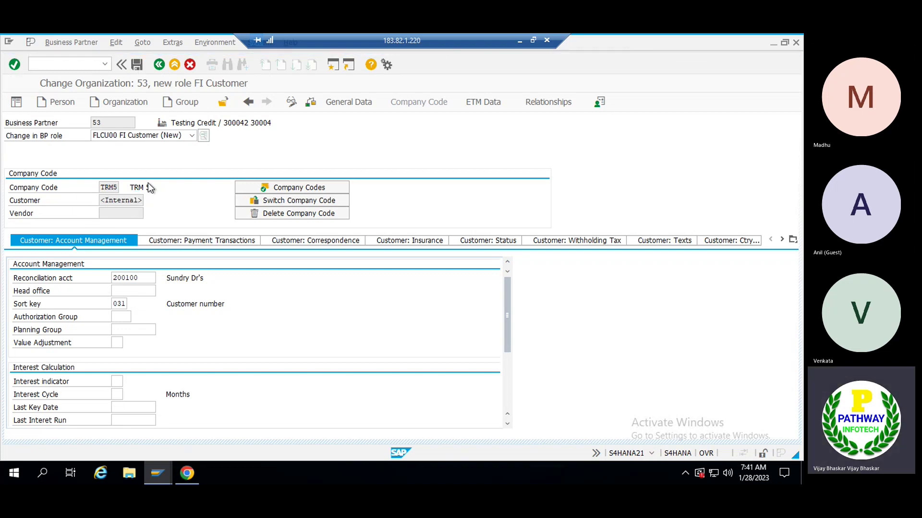
pyautogui.moveTo(134, 199); pyautogui.dragTo(98, 198)
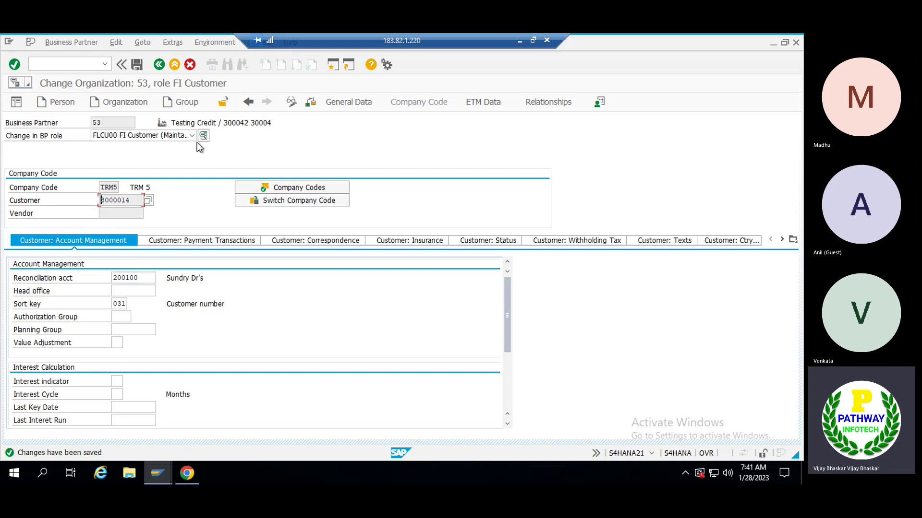
pyautogui.click(293, 103)
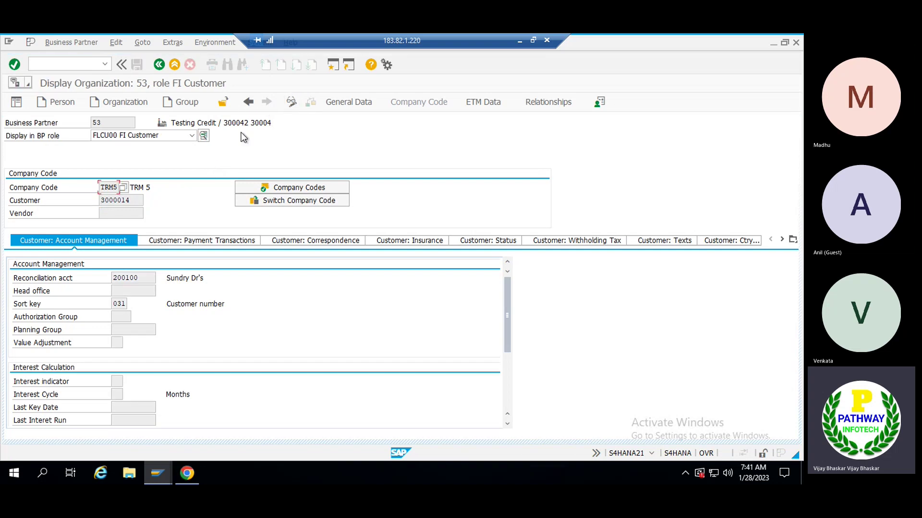
pyautogui.click(304, 100)
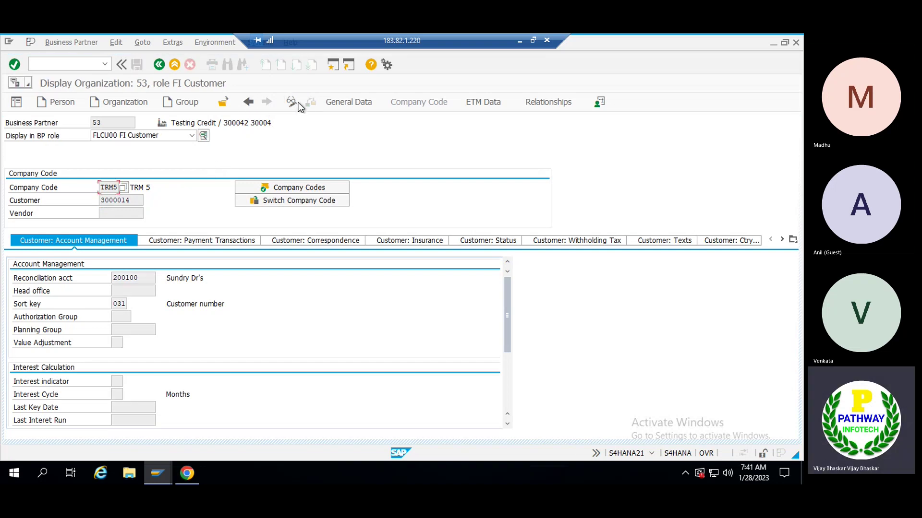
pyautogui.click(192, 136)
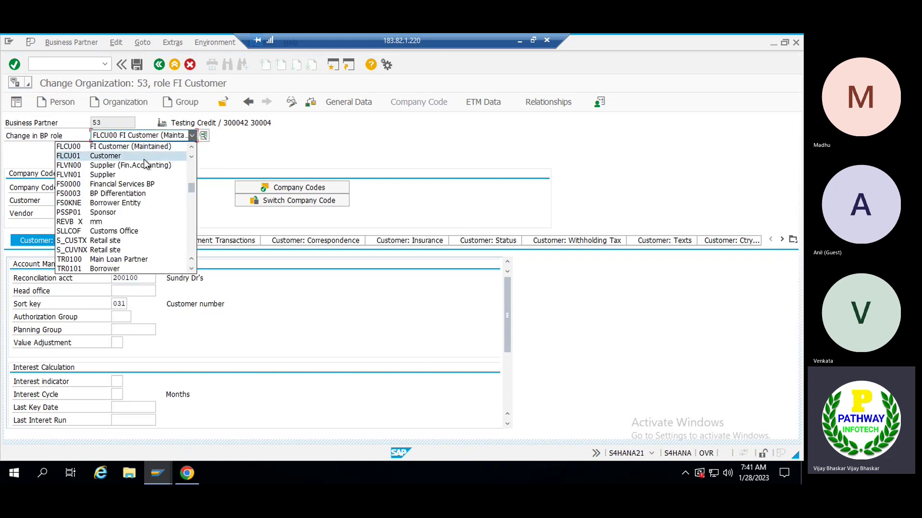
pyautogui.click(114, 156)
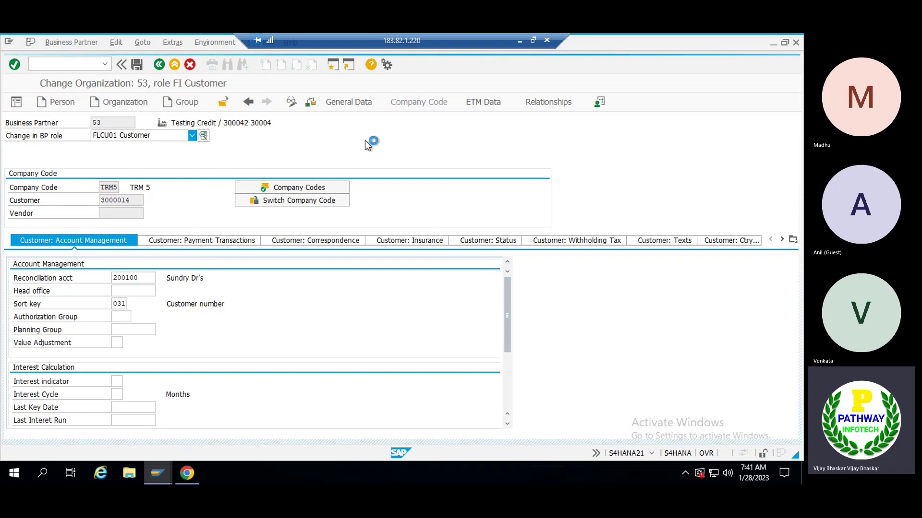
# Open the sales and distribution data and set the sales area to organization TRM5, distribution channel TR and division TR.
pyautogui.click(421, 101)
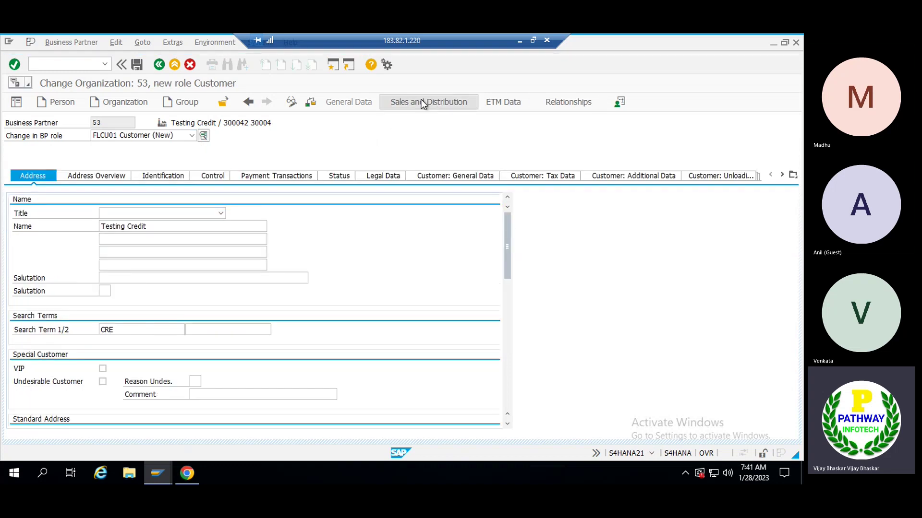
pyautogui.click(108, 187)
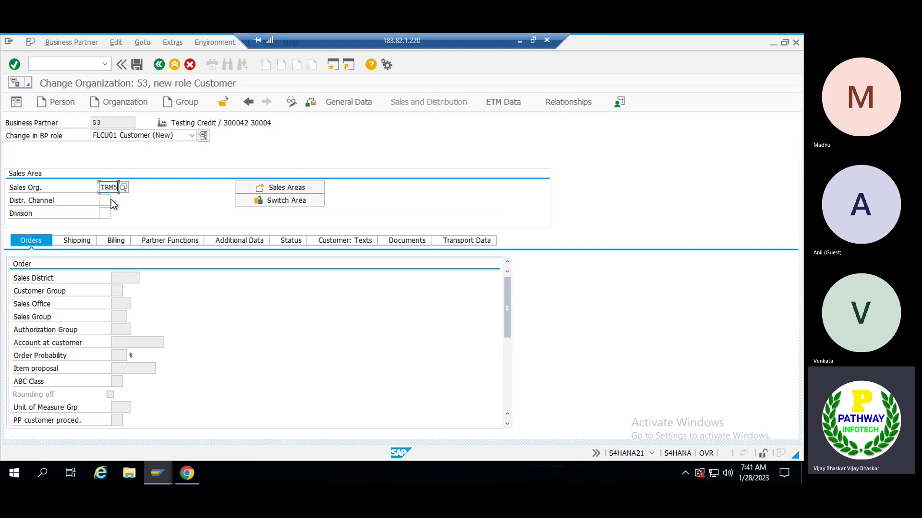
pyautogui.click(106, 200)
pyautogui.click(117, 201)
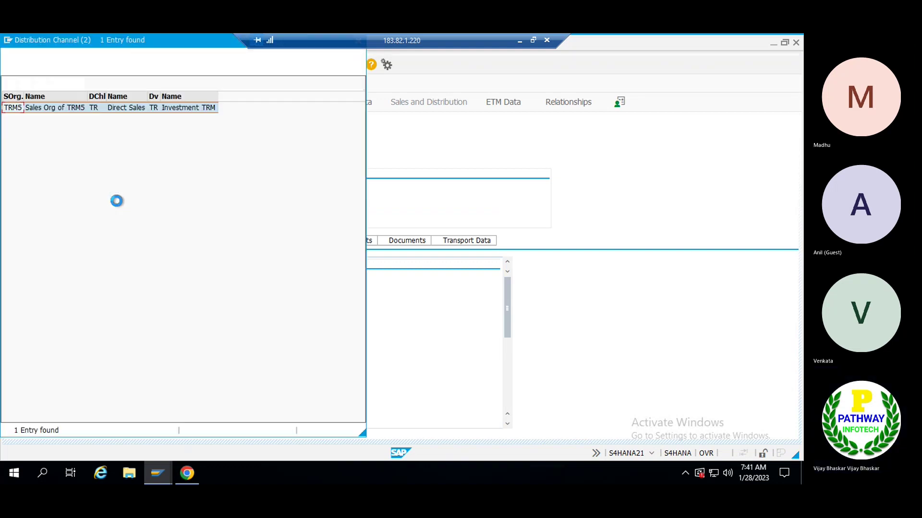
pyautogui.doubleClick(89, 109)
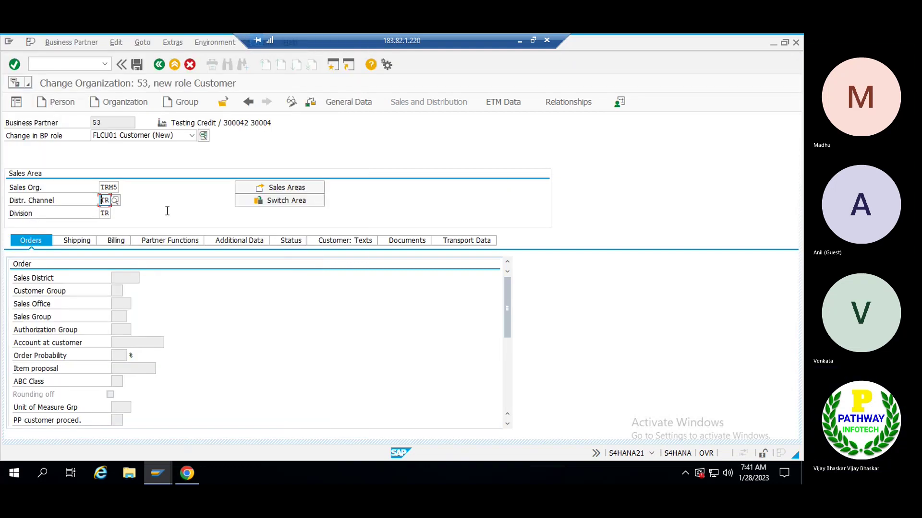
pyautogui.press('Return')
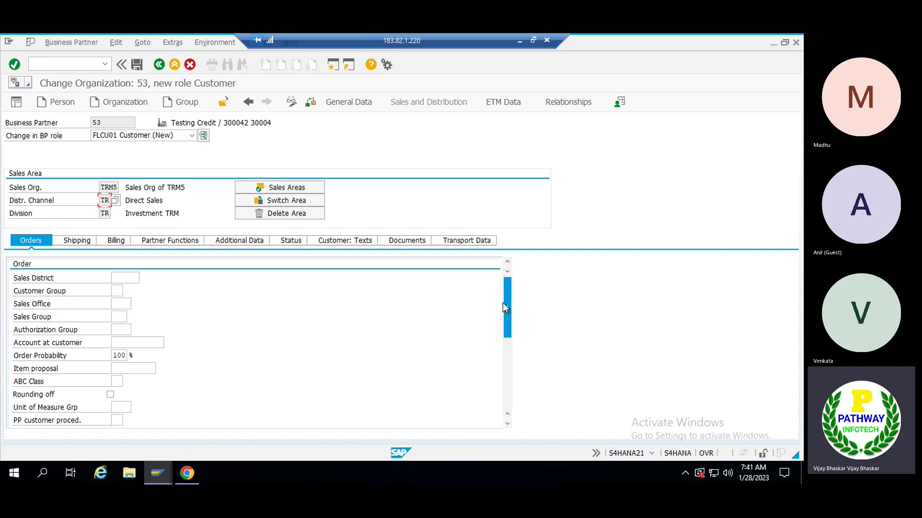
# Set the customer pricing procedure to 1 Standard in the sales area's order data.
pyautogui.moveTo(506, 307); pyautogui.dragTo(506, 366)
pyautogui.click(120, 368)
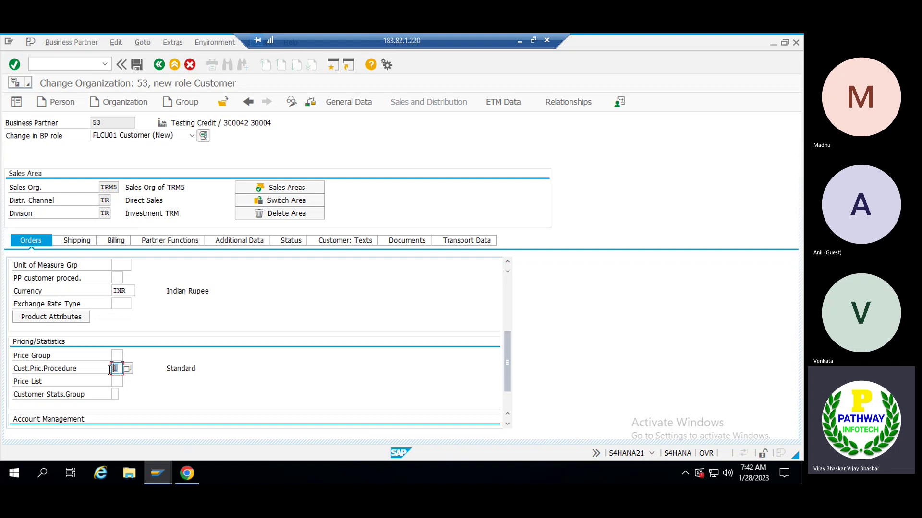
pyautogui.scroll(4, 140, 333)
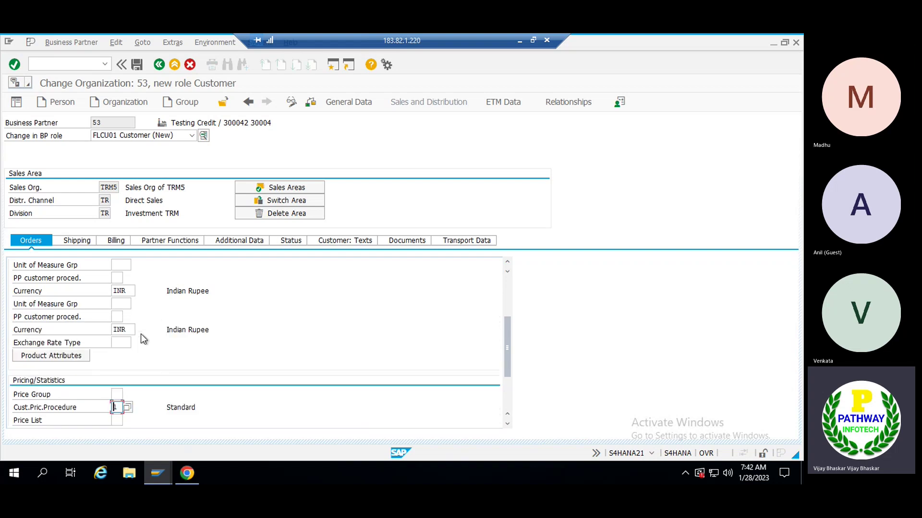
# Set the shipping data to delivery priority 02, delivering plant TRM5 and shipping conditions 01.
pyautogui.click(72, 241)
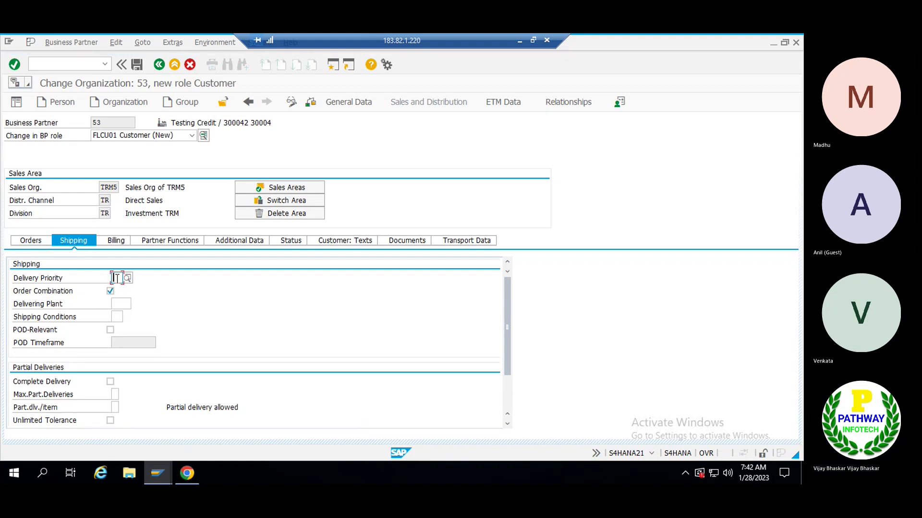
pyautogui.click(115, 283)
pyautogui.click(123, 303)
pyautogui.click(123, 304)
pyautogui.click(121, 315)
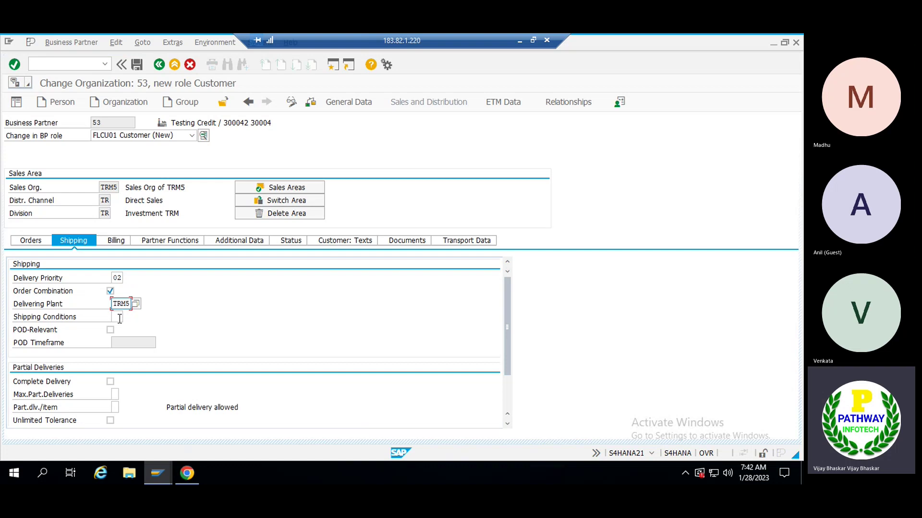
pyautogui.click(120, 318)
pyautogui.scroll(-2, 145, 327)
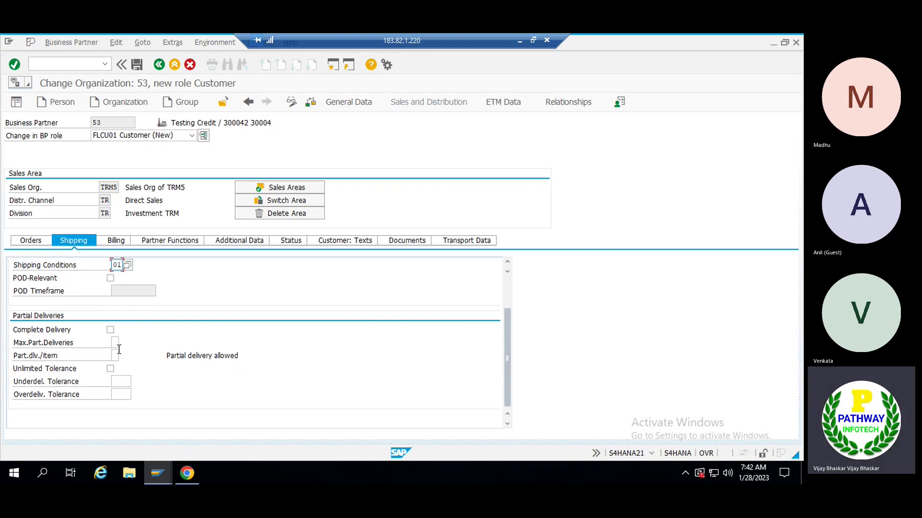
pyautogui.scroll(2, 129, 338)
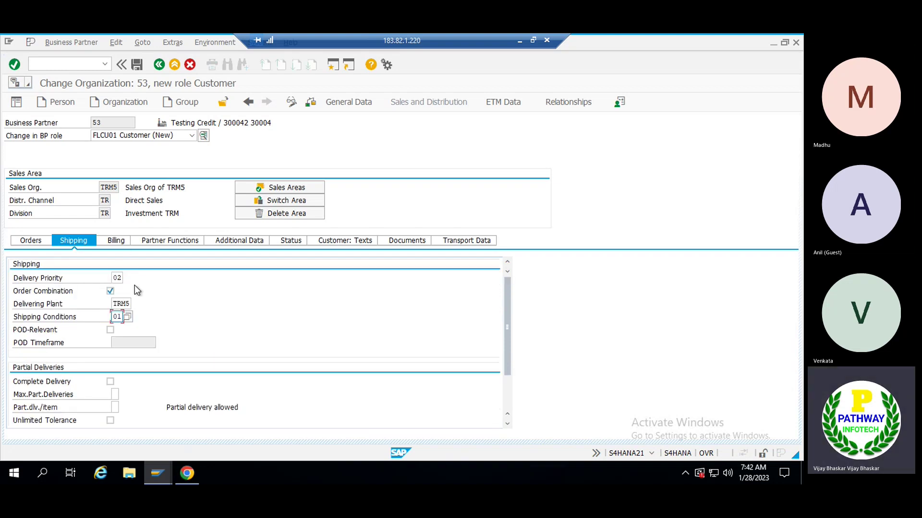
# Set the billing data to incoterms EXW, location Mumbai and payment terms 0001, and save the Customer role.
pyautogui.click(116, 240)
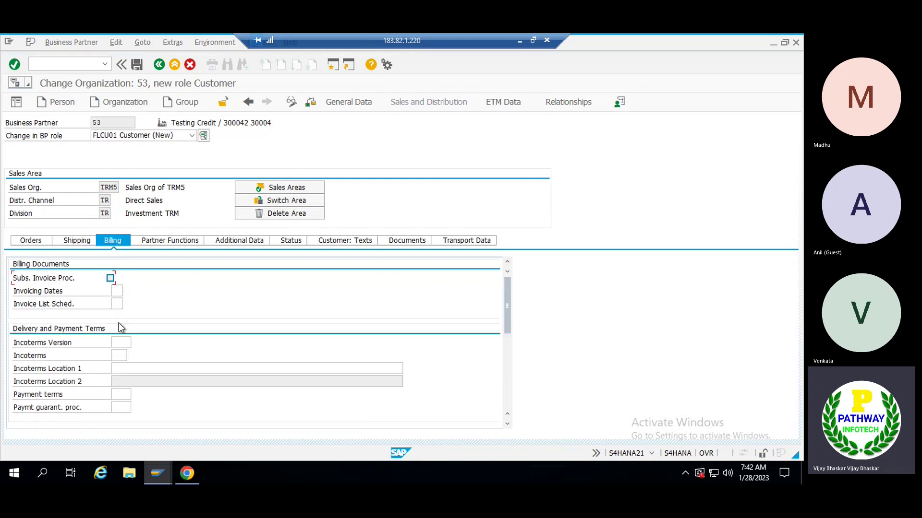
pyautogui.click(120, 354)
pyautogui.write('EXW')
pyautogui.click(125, 369)
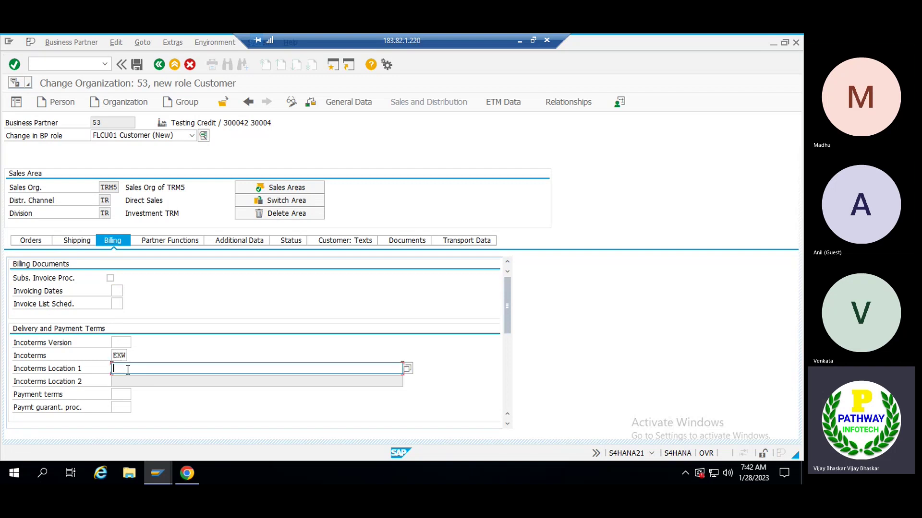
pyautogui.write('Mumbai')
pyautogui.click(122, 394)
pyautogui.write('0001')
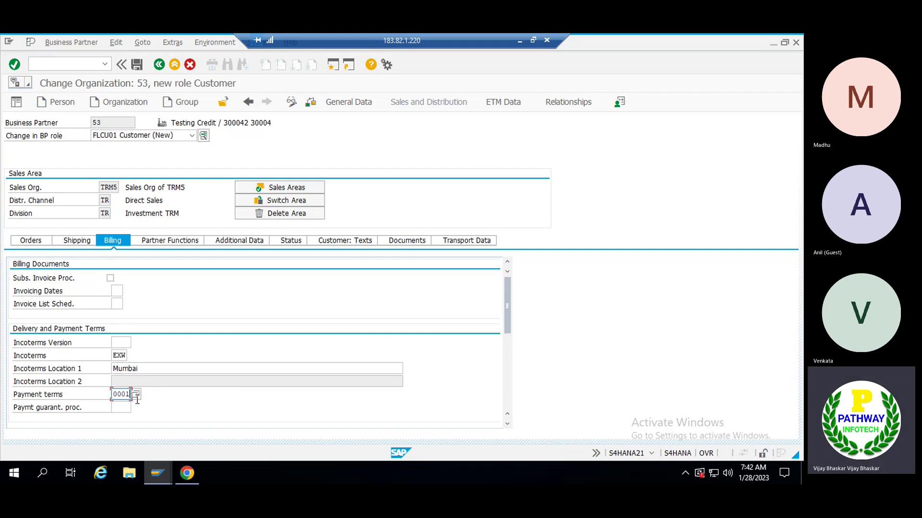
pyautogui.press('Return')
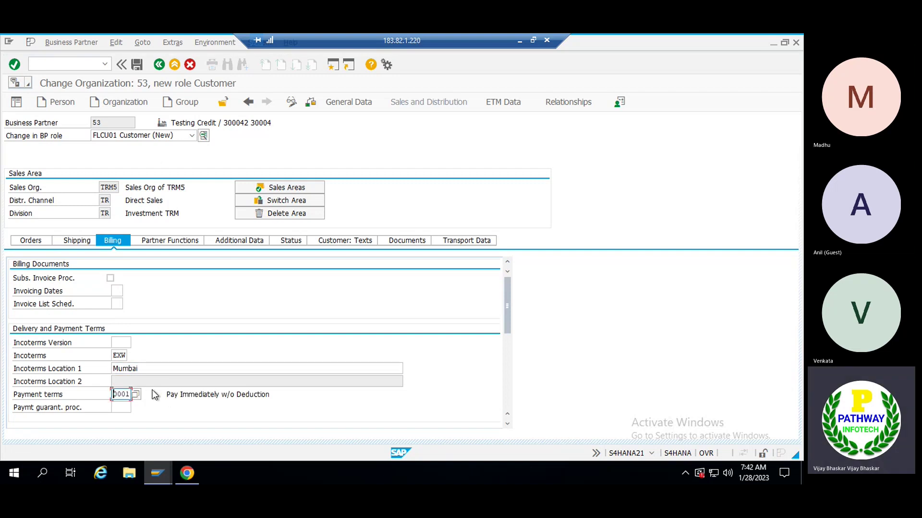
pyautogui.click(136, 65)
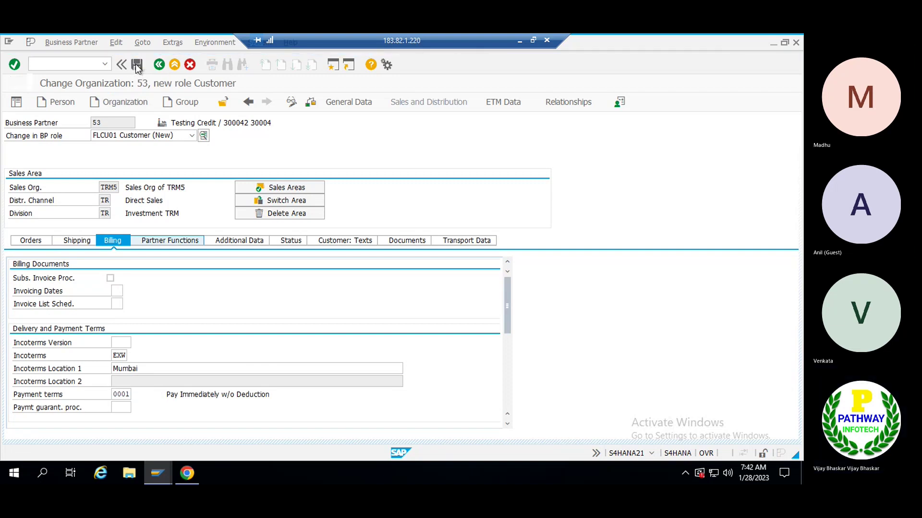
# Select the BP role UKM000 SAP Credit Management for Testing Credit.
pyautogui.click(192, 136)
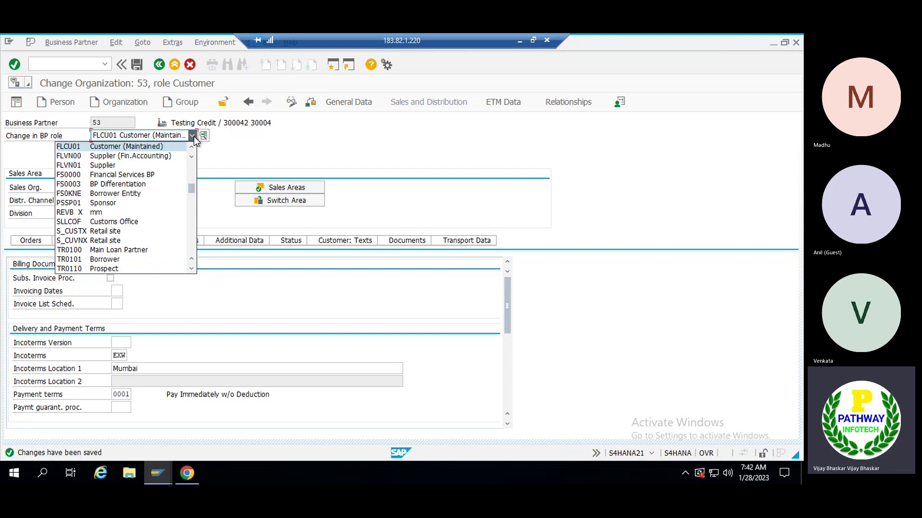
pyautogui.press('u')
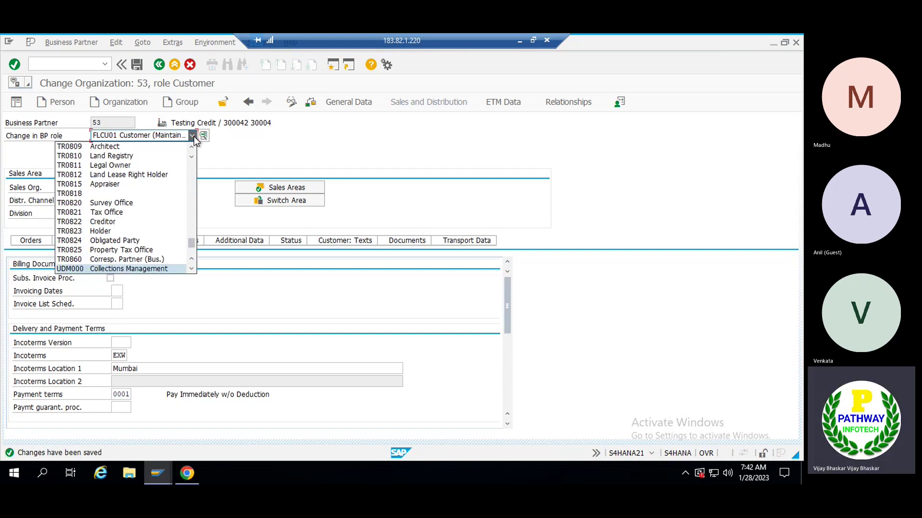
pyautogui.press('Down')
pyautogui.press('Return')
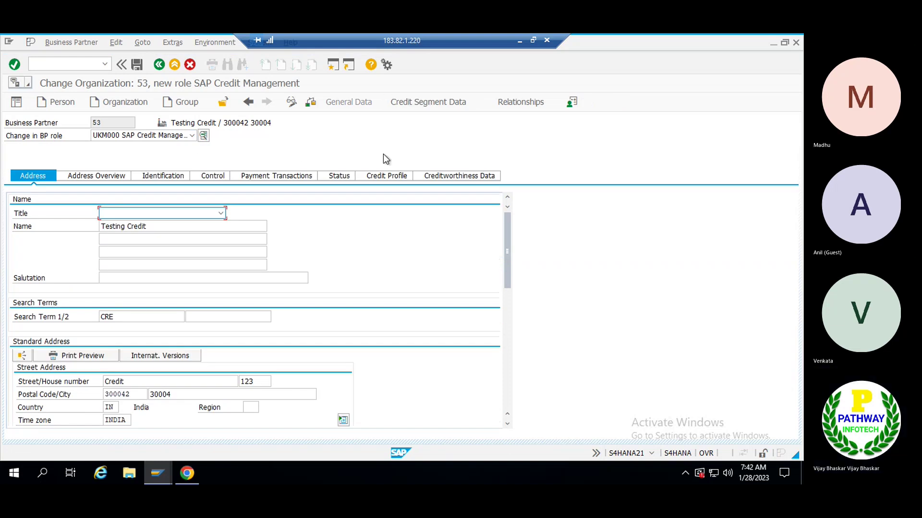
# Set the credit profile's scoring rule to SAP_ALL and the risk class to 02 Medium Risk.
pyautogui.click(384, 176)
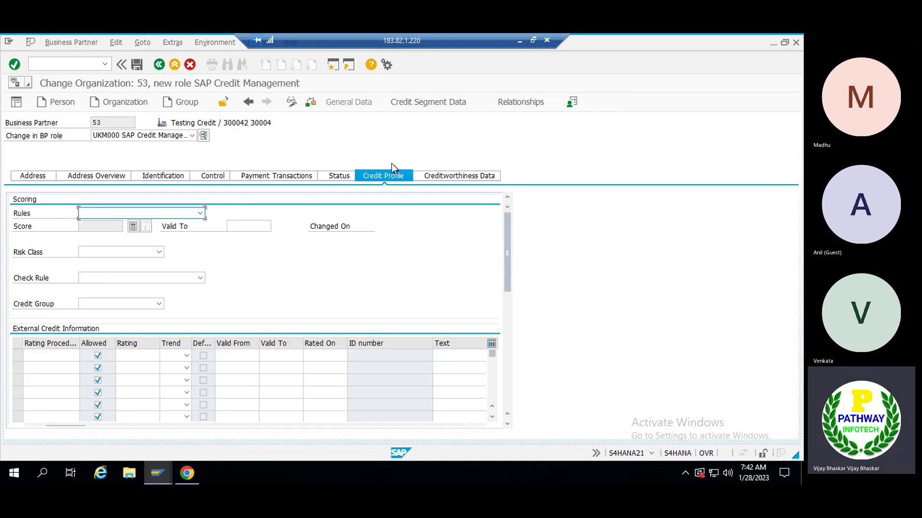
pyautogui.click(124, 213)
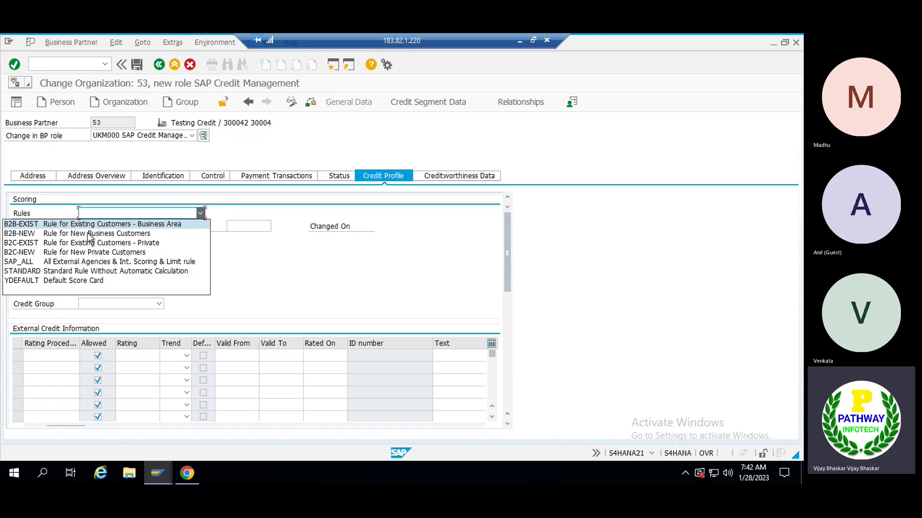
pyautogui.click(66, 263)
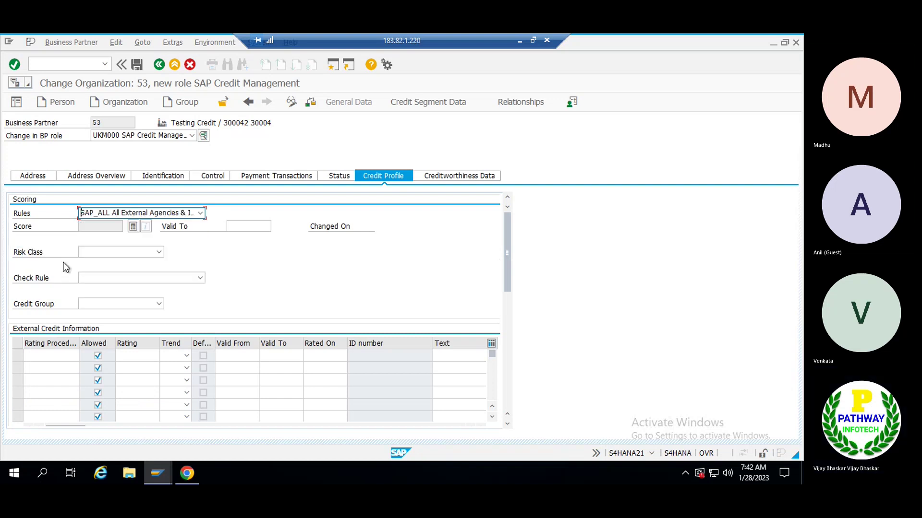
pyautogui.click(99, 254)
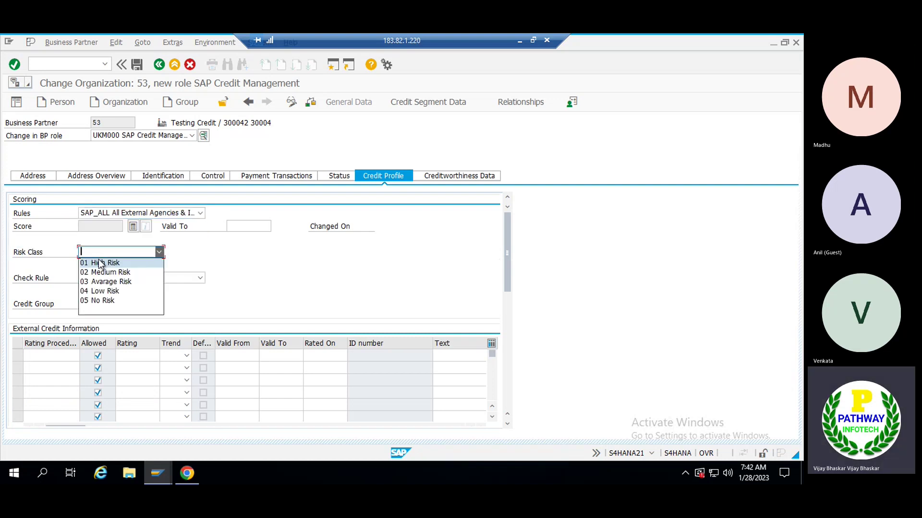
pyautogui.click(101, 272)
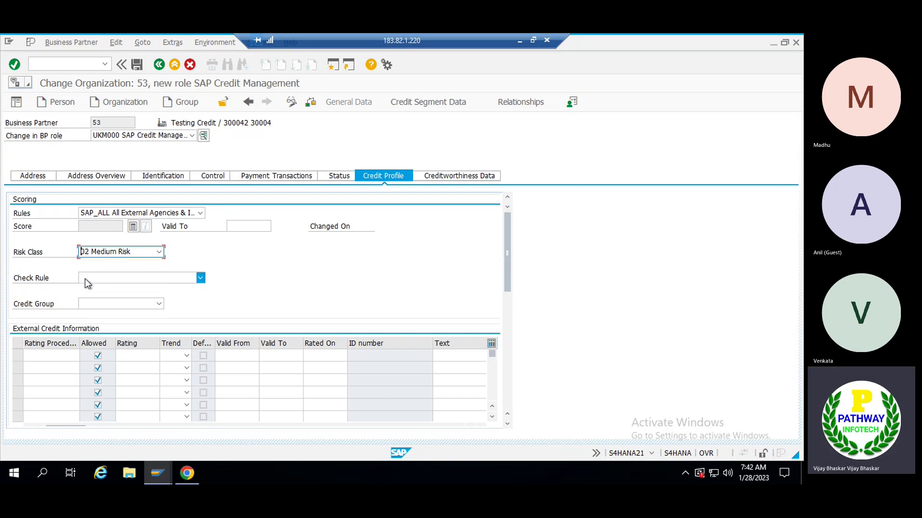
# Set the check rule to 01 Default - All Checks Active and the credit group to 1001 Domestic Customers.
pyautogui.click(85, 278)
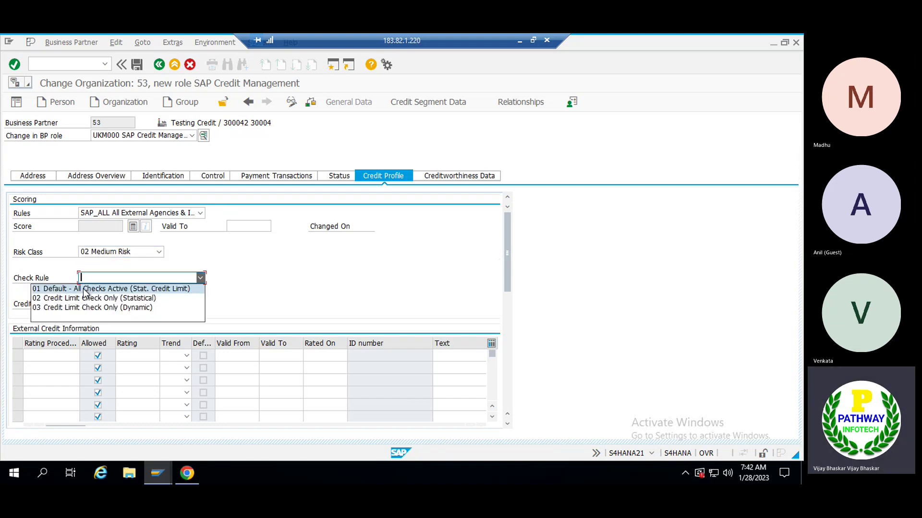
pyautogui.click(83, 289)
pyautogui.click(94, 304)
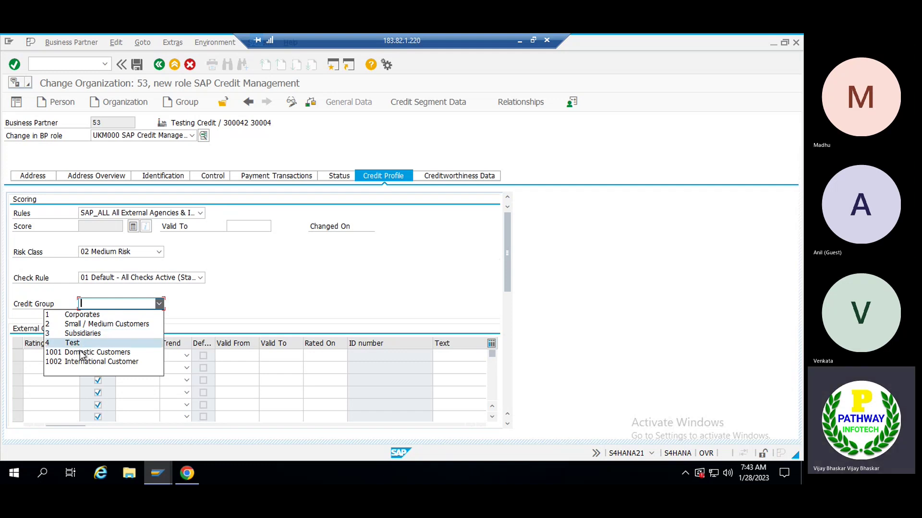
pyautogui.click(79, 351)
pyautogui.click(159, 304)
pyautogui.click(284, 267)
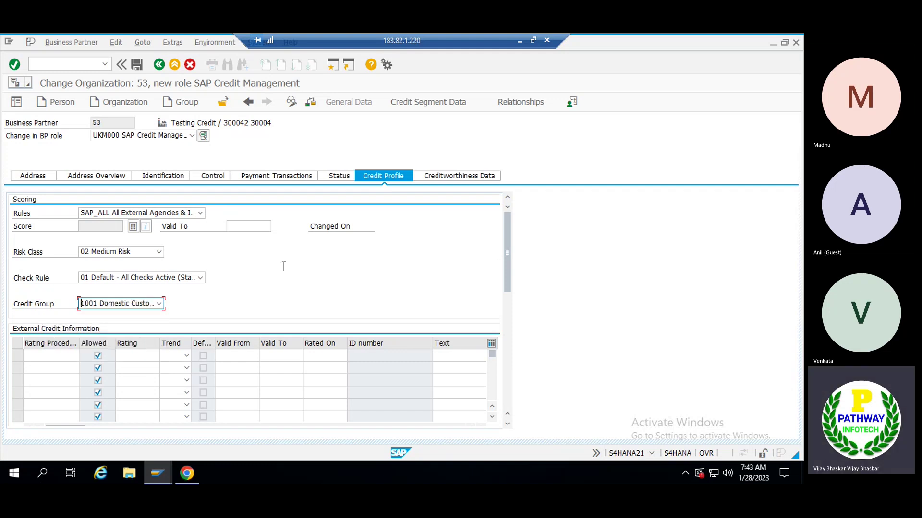
# Open the credit segment data and select the credit segment TRM Credit Segment of TRM.
pyautogui.click(409, 103)
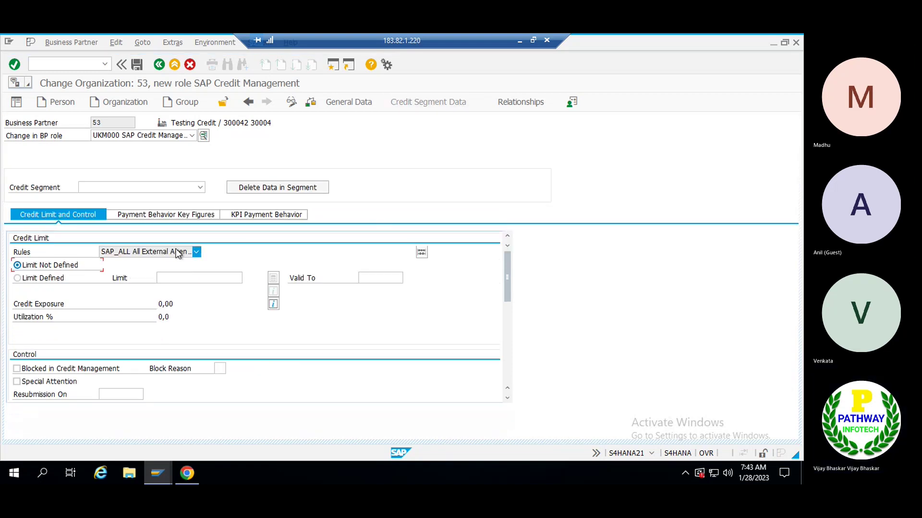
pyautogui.click(111, 182)
pyautogui.click(107, 245)
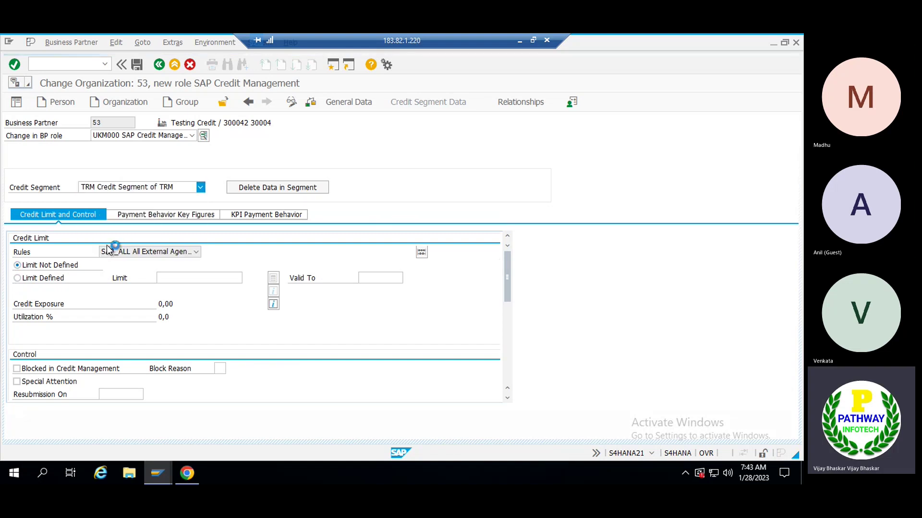
# Define a credit limit of 10000 INR for the TRM credit segment and approve the requested limit.
pyautogui.click(98, 278)
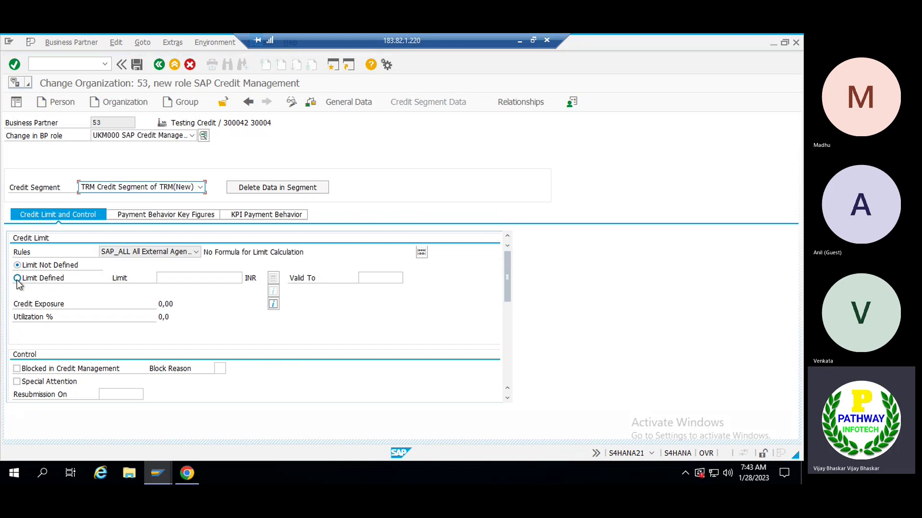
pyautogui.click(182, 281)
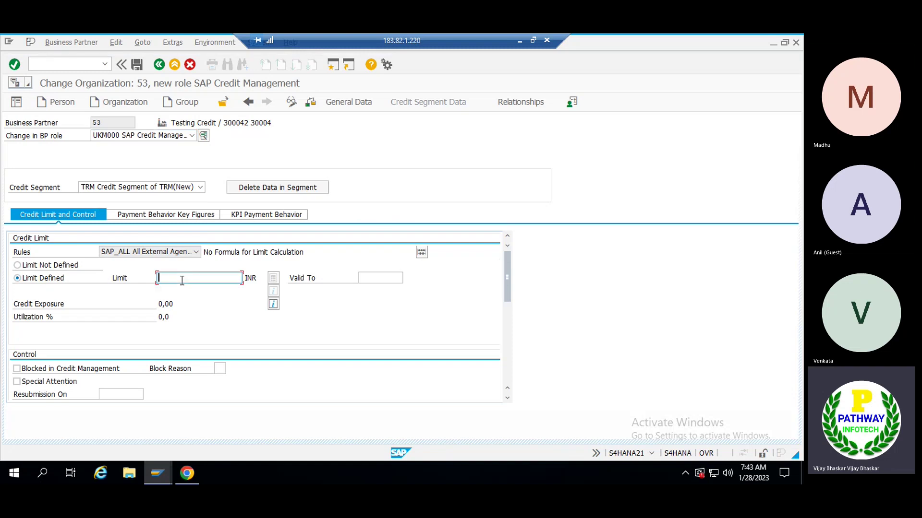
pyautogui.write('10000')
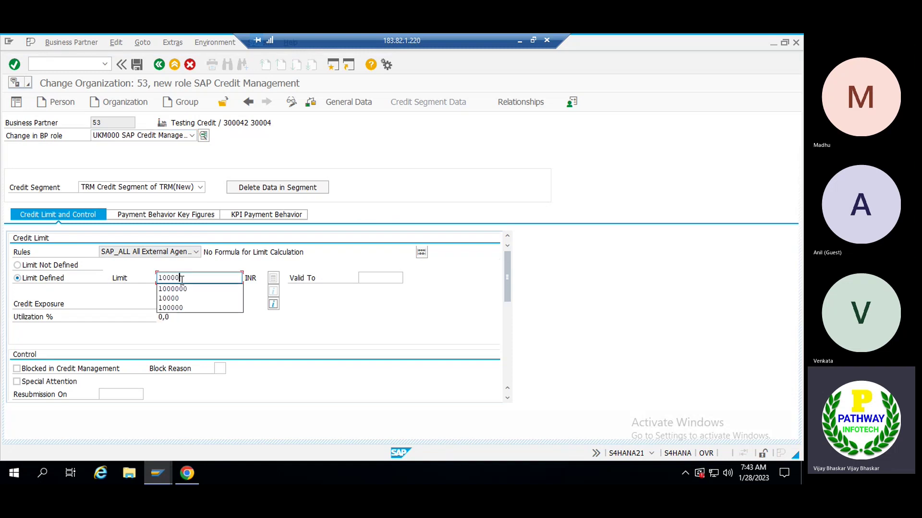
pyautogui.press('Return')
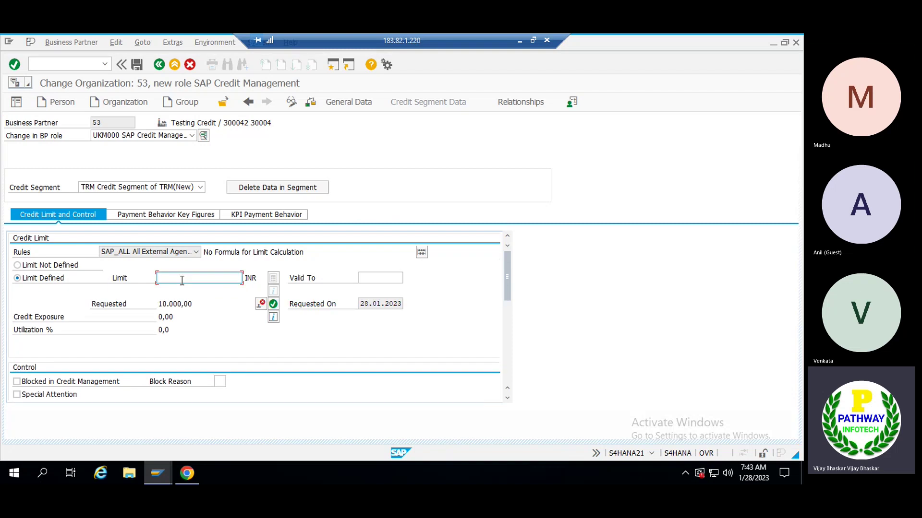
pyautogui.click(273, 305)
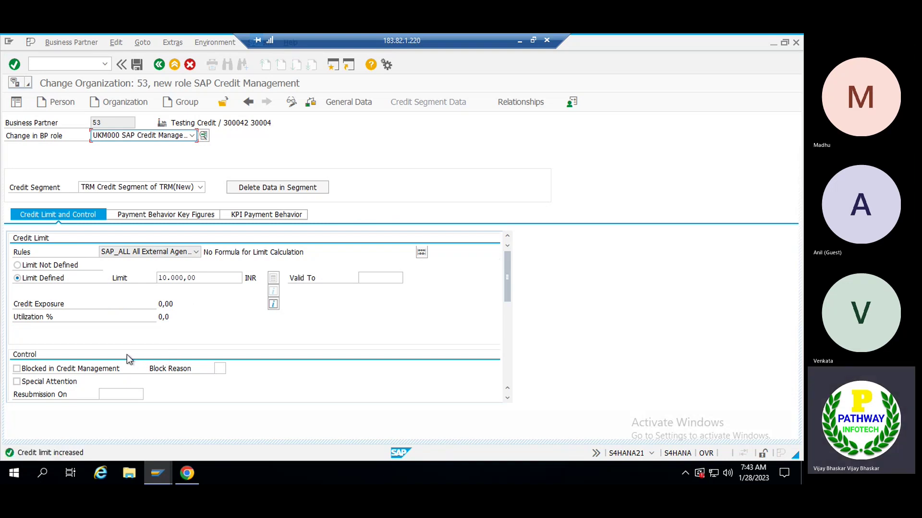
# Save the Testing Credit business partner with its SAP Credit Management role, rechecking the general data.
pyautogui.click(137, 65)
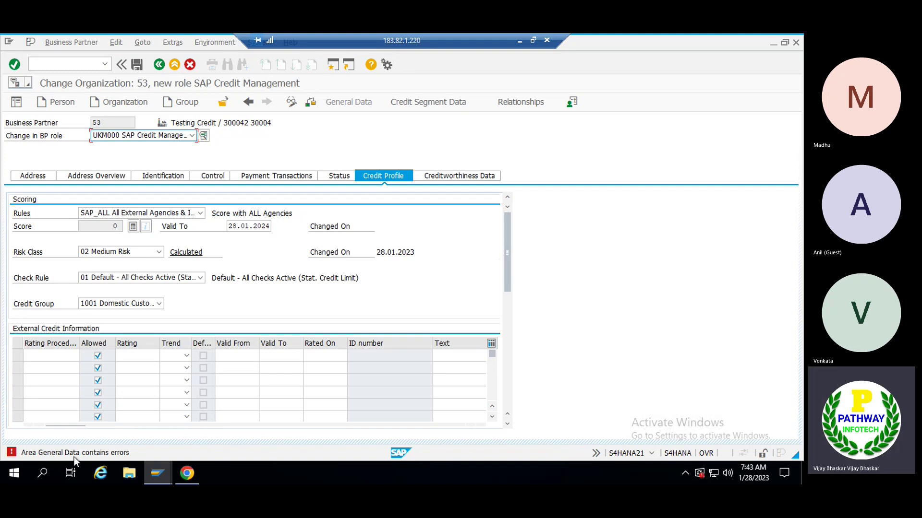
pyautogui.click(346, 103)
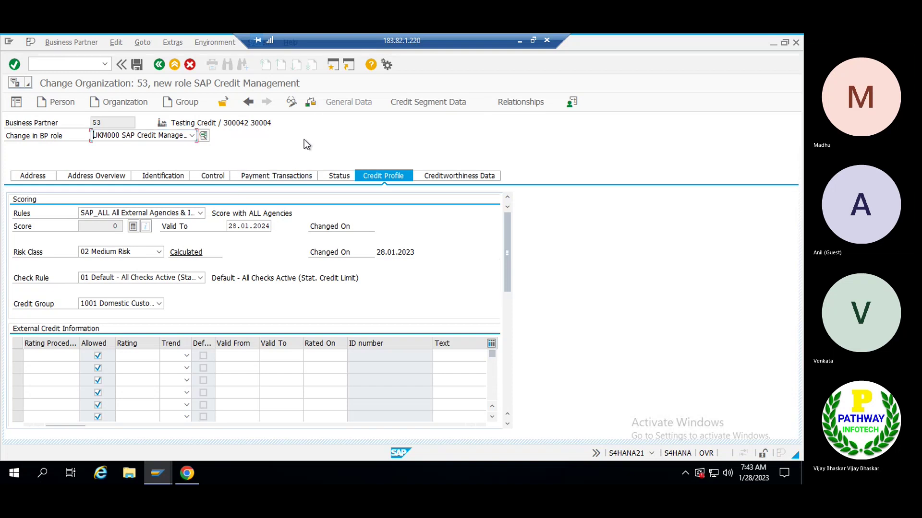
pyautogui.click(138, 64)
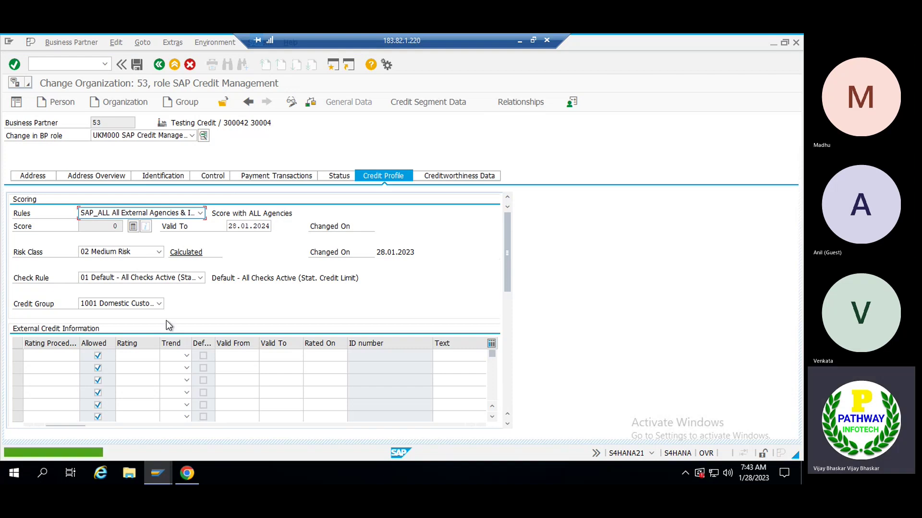
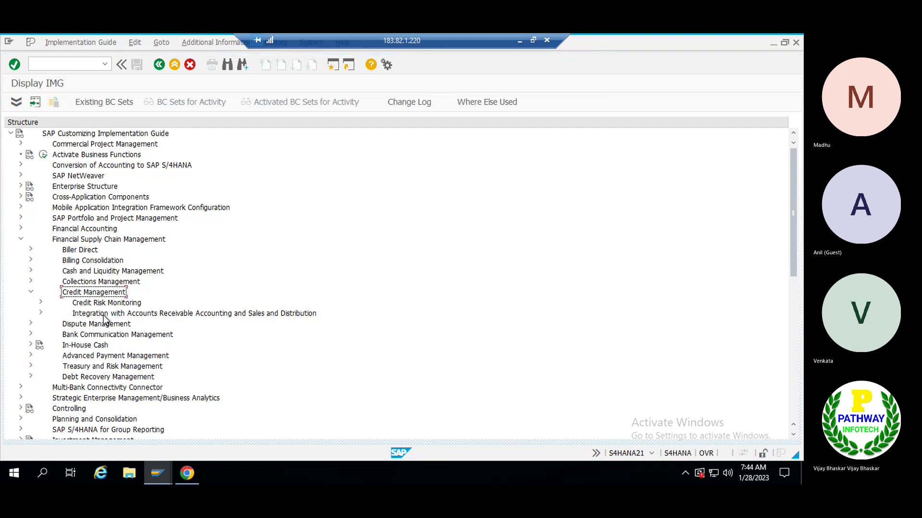
# Open the Define Automatic Credit Control activity under Credit Management's integration with Sales and Distribution.
pyautogui.doubleClick(103, 316)
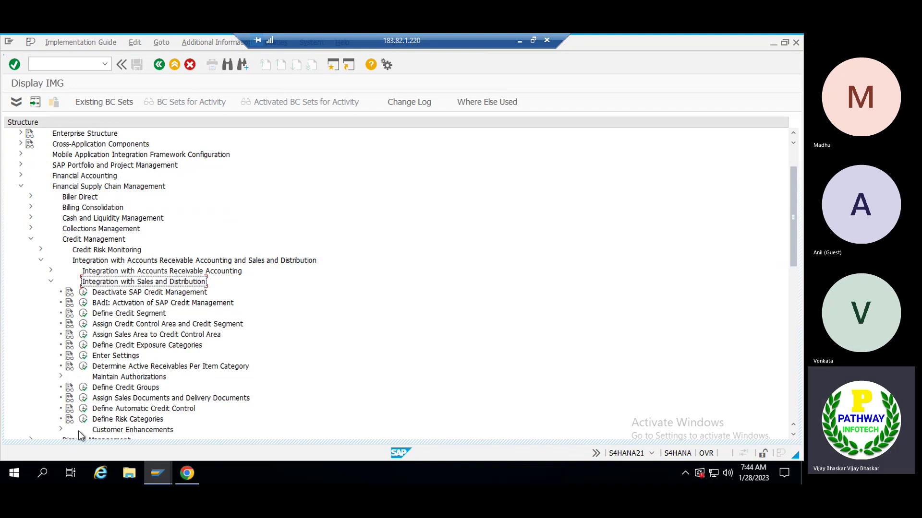
pyautogui.click(85, 410)
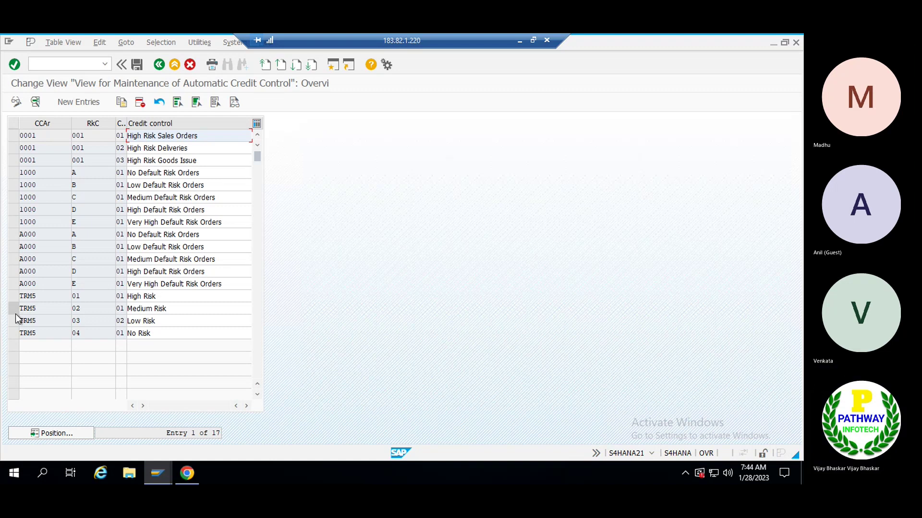
# Switch to the Teams meeting, admit the guest waiting in the lobby, and return to the remote SAP session.
pyautogui.click(520, 43)
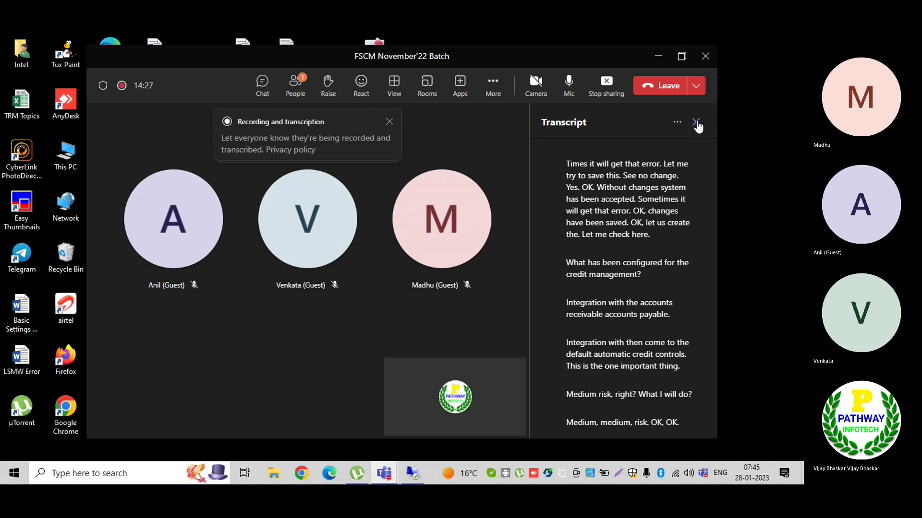
pyautogui.click(295, 90)
pyautogui.click(678, 230)
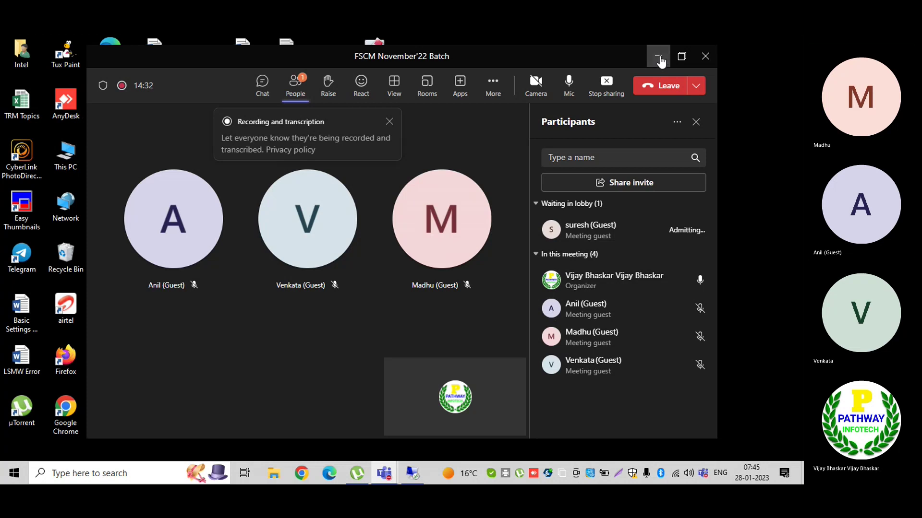
pyautogui.click(658, 57)
pyautogui.click(413, 472)
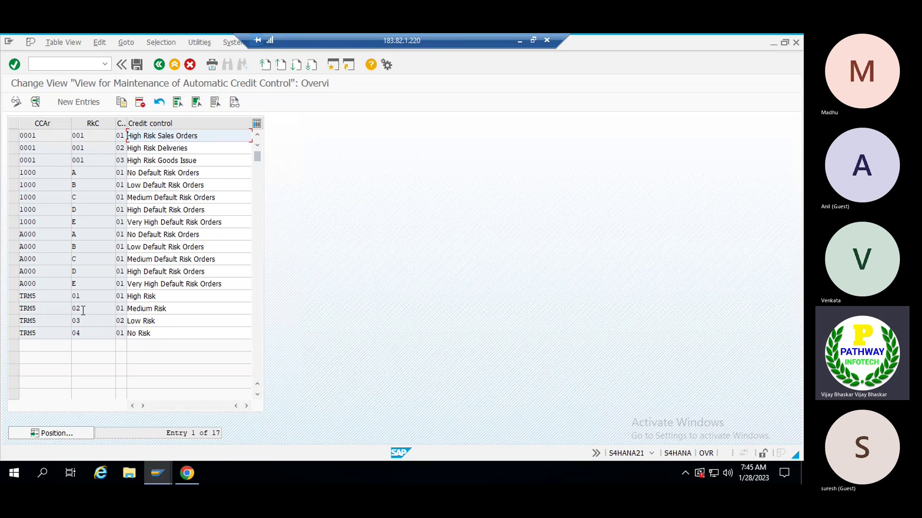
# Enable Item check and the SAP Credit Mngt status/block for the TRM5 Medium Risk credit control, and save to the TRM Group customizing request.
pyautogui.doubleClick(84, 309)
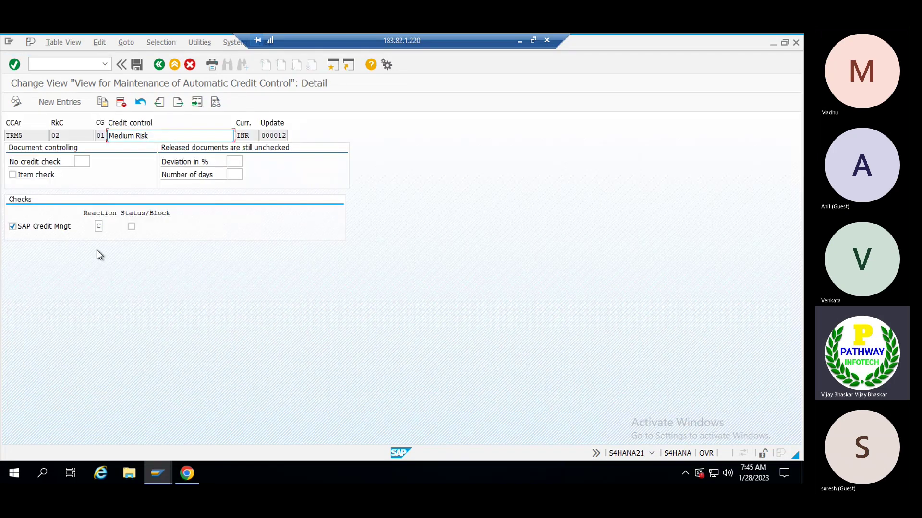
pyautogui.click(13, 175)
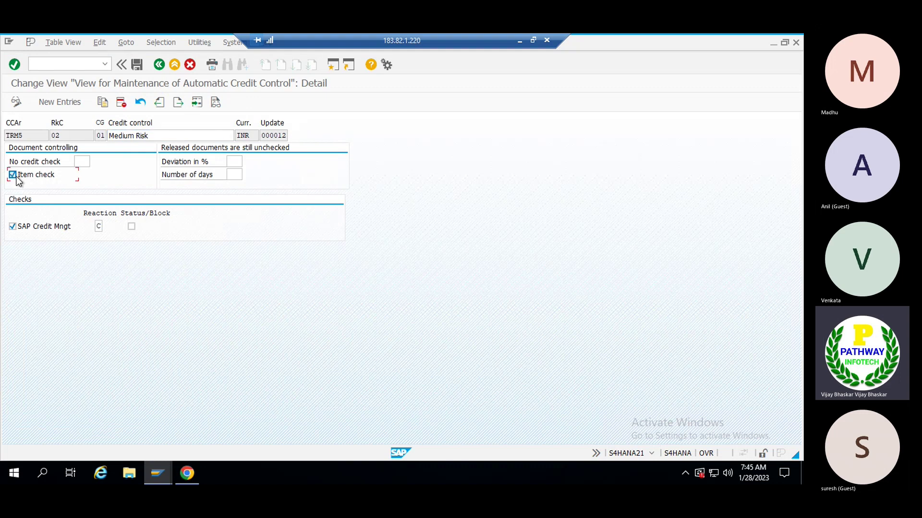
pyautogui.click(132, 226)
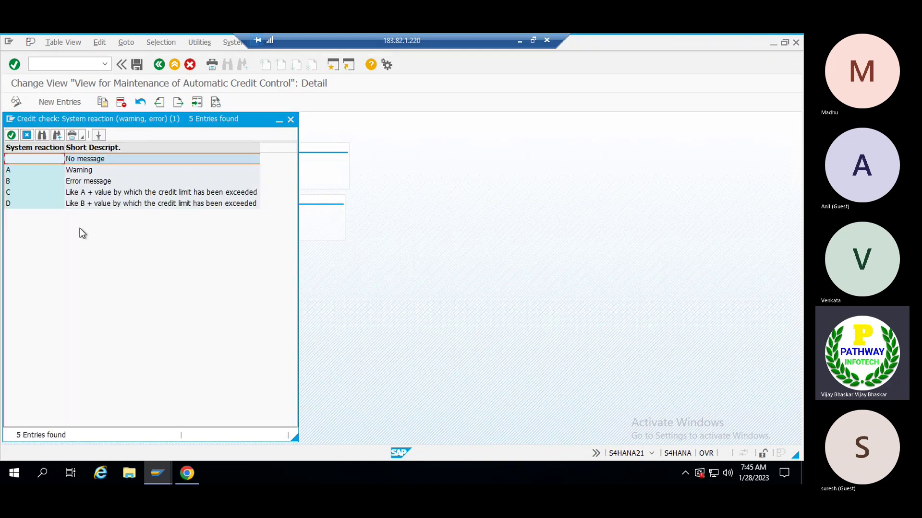
pyautogui.click(223, 196)
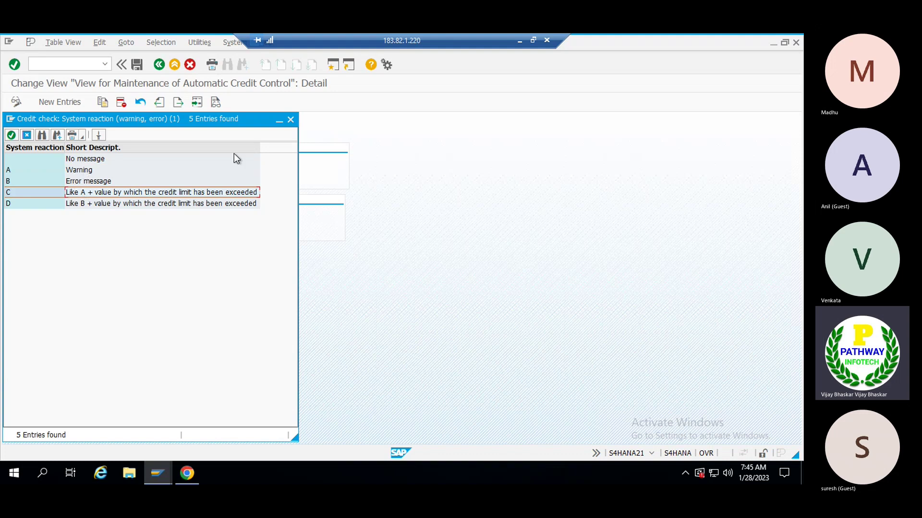
pyautogui.click(291, 120)
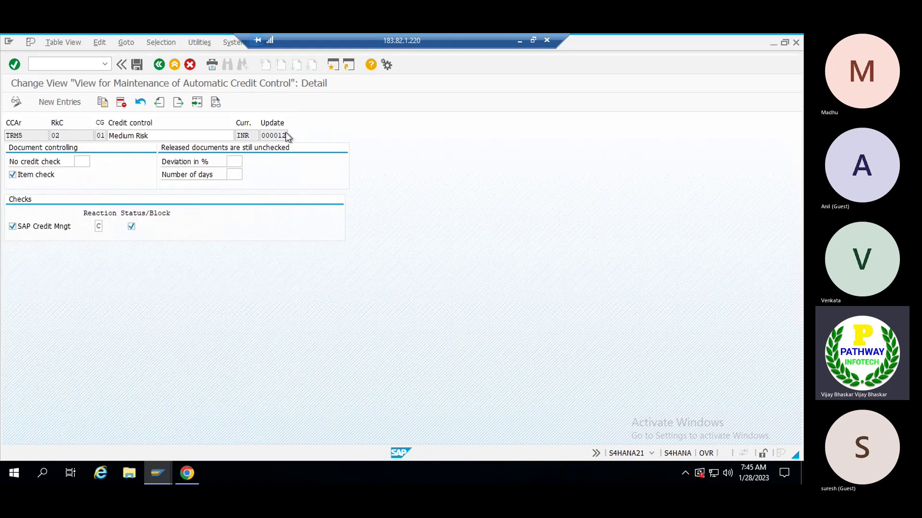
pyautogui.click(137, 66)
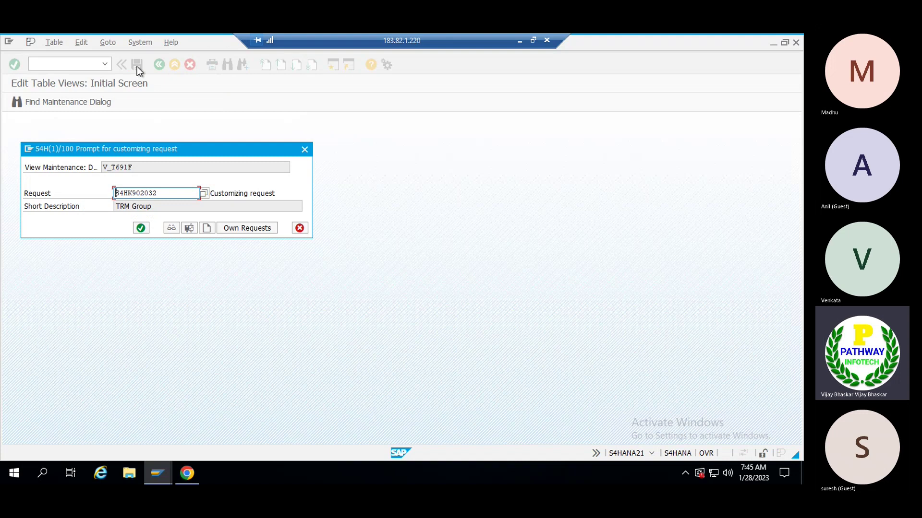
pyautogui.click(142, 228)
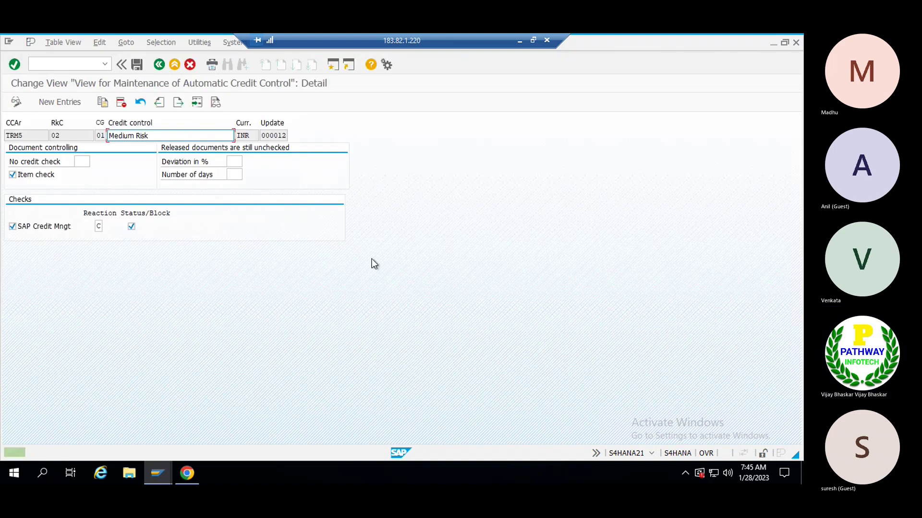
# Start transaction VA01 in a new session and begin a sales order of type OR for sales organization TRM5.
pyautogui.hotkey('alt', 'Tab')
pyautogui.hotkey('alt', 'Tab')
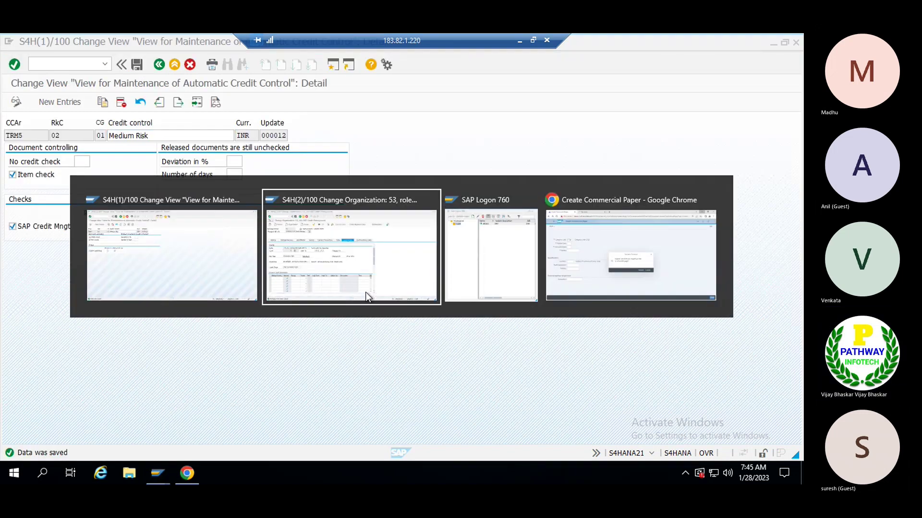
pyautogui.click(365, 292)
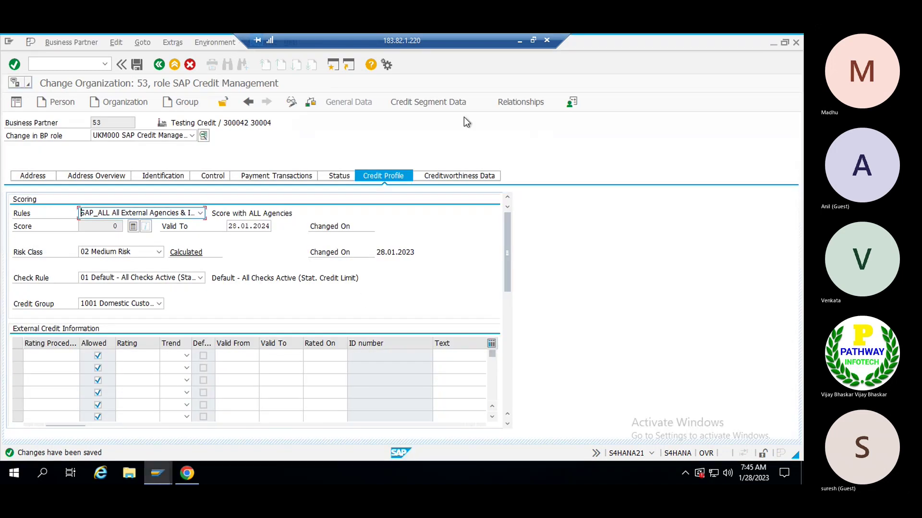
pyautogui.click(335, 64)
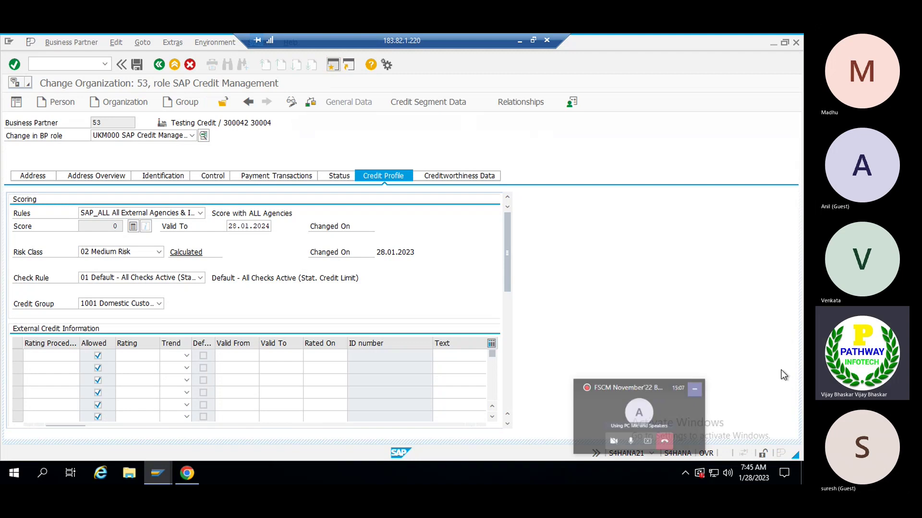
pyautogui.write('va01')
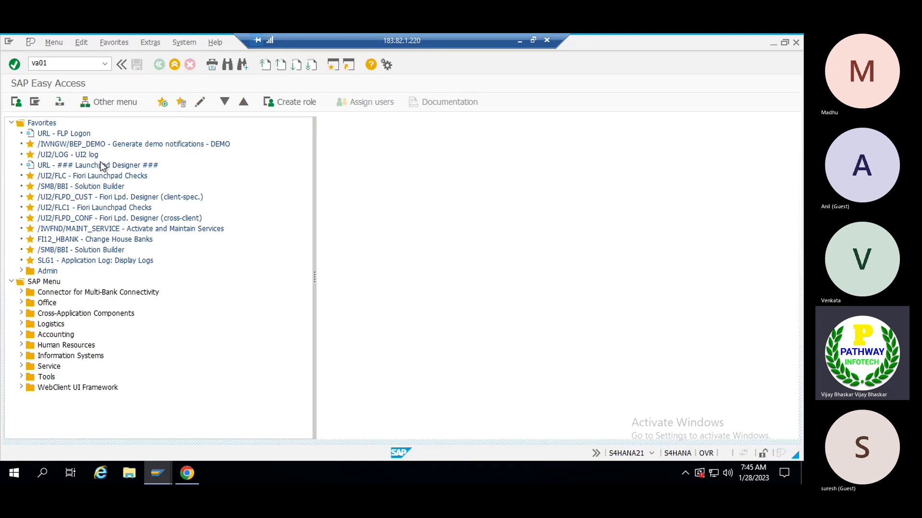
pyautogui.press('Return')
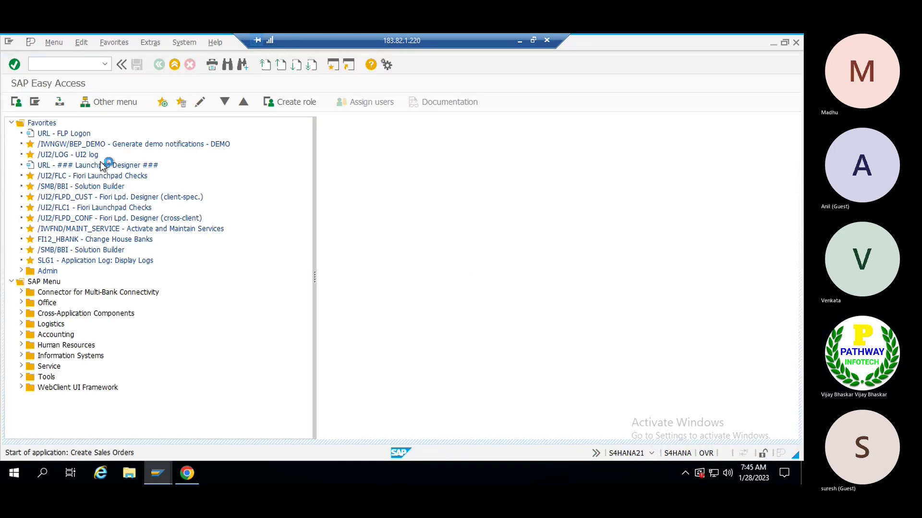
pyautogui.write('or')
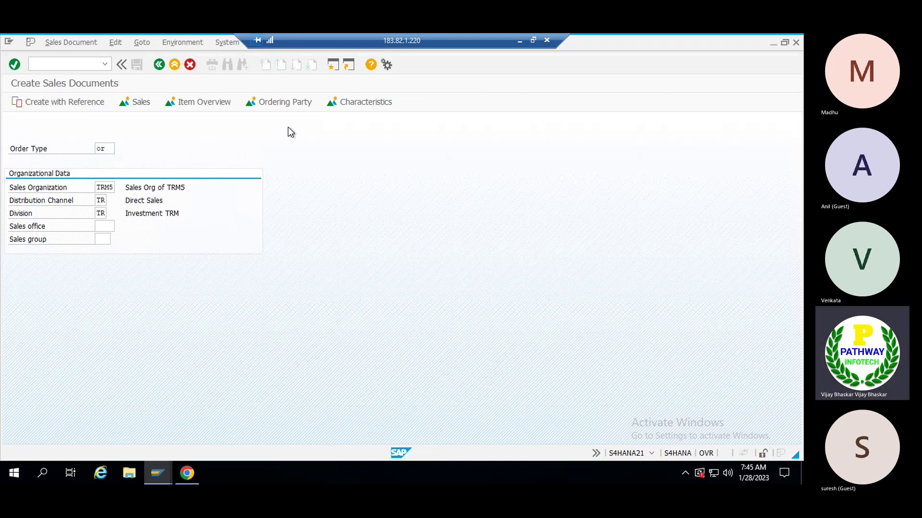
pyautogui.press('Return')
pyautogui.write('1')
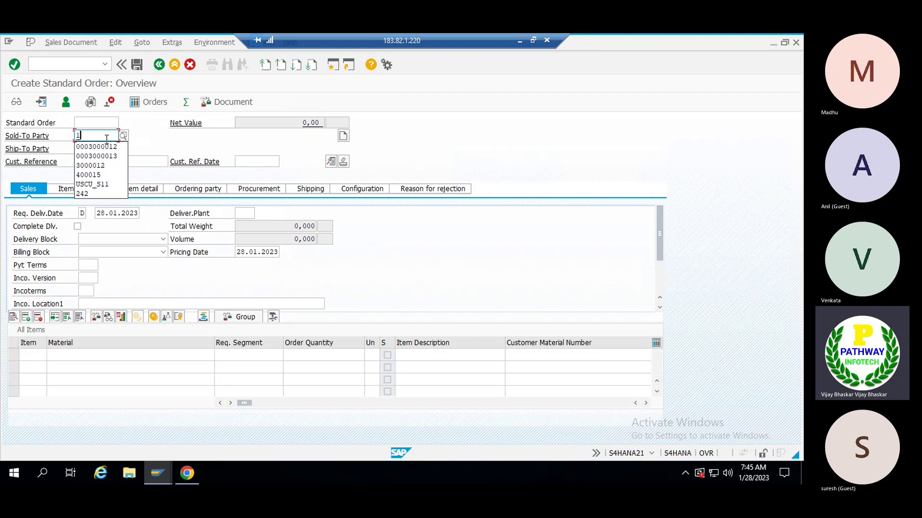
pyautogui.press('Down')
# Return to the Testing Credit business partner, cancel its editing, and display it in role FLCU00 FI Customer.
pyautogui.hotkey('alt', 'Tab')
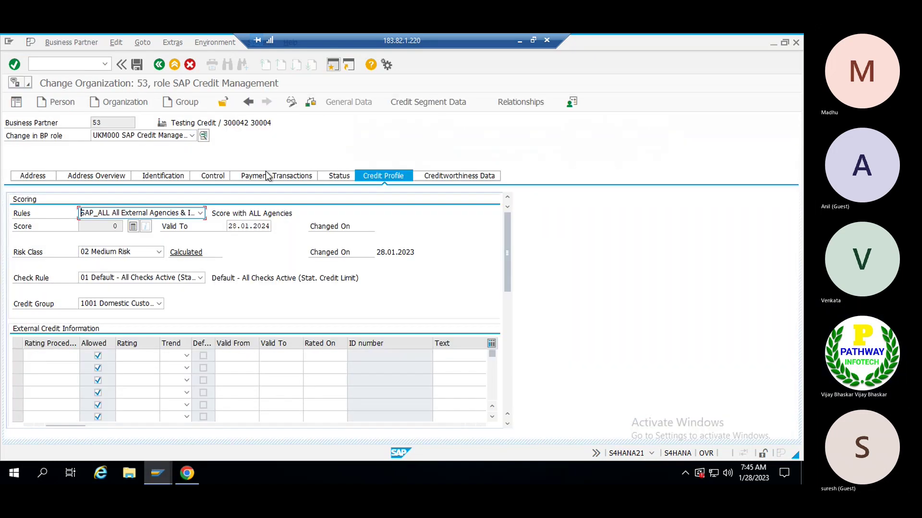
pyautogui.click(192, 136)
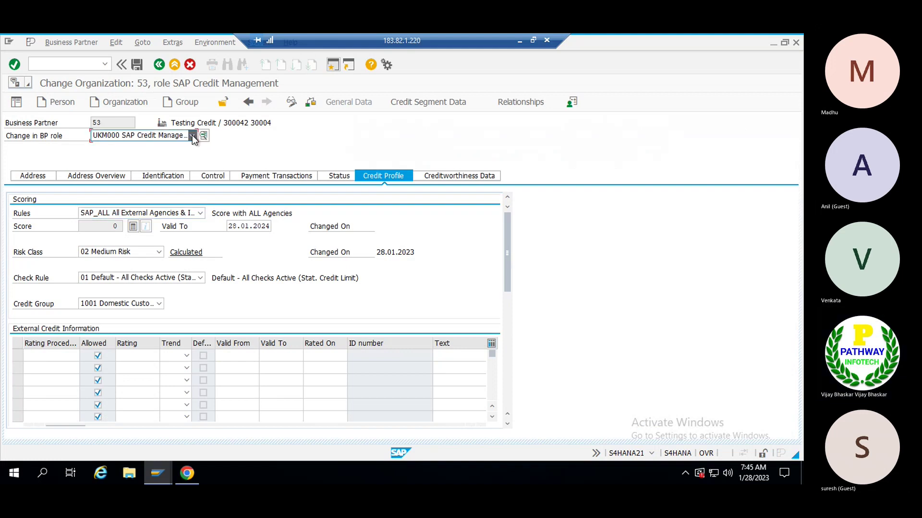
pyautogui.scroll(8, 159, 186)
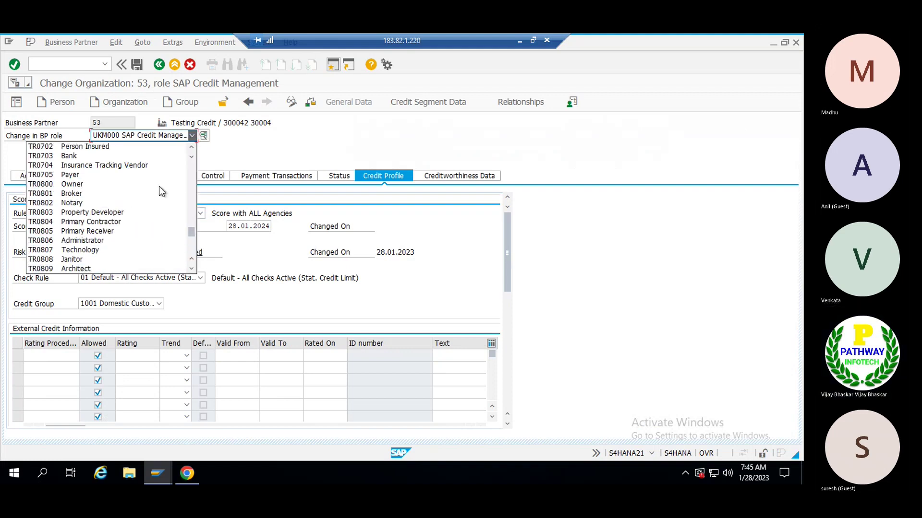
pyautogui.press('Escape')
pyautogui.press('F4')
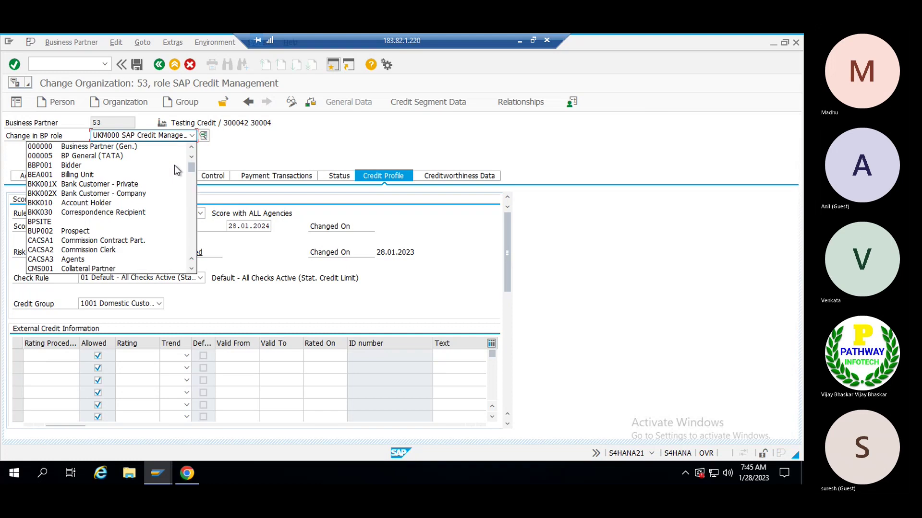
pyautogui.press('Escape')
pyautogui.press('Escape')
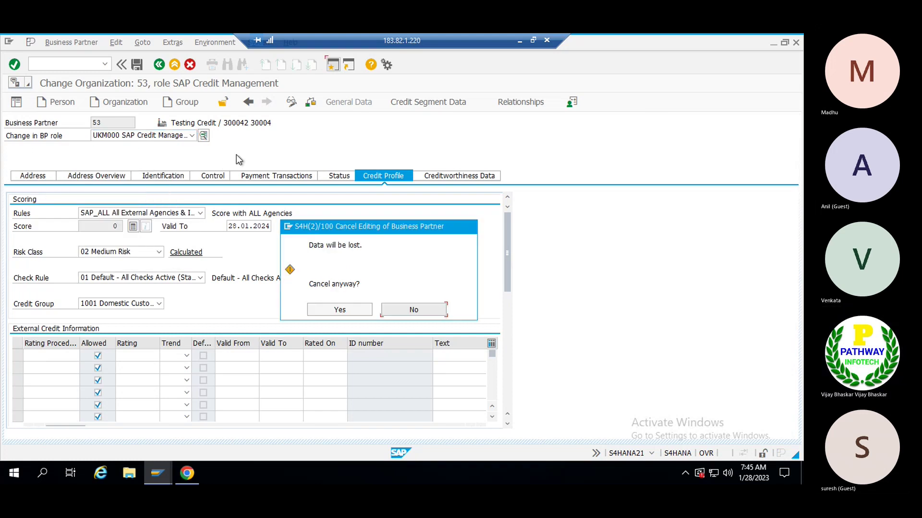
pyautogui.click(339, 311)
pyautogui.click(192, 136)
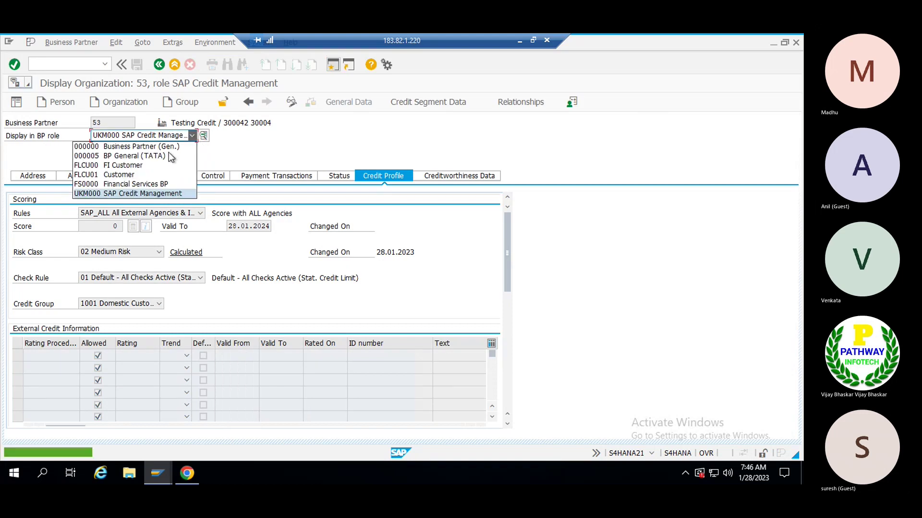
pyautogui.click(110, 165)
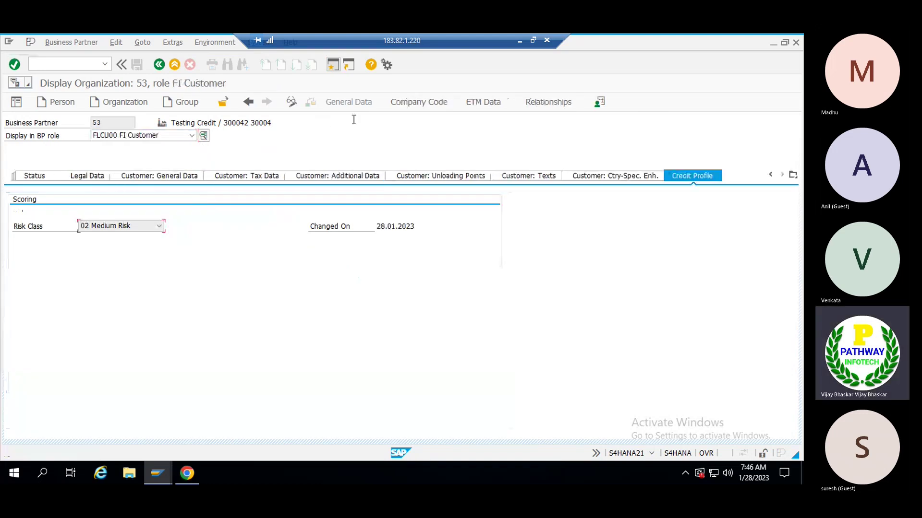
# Copy the customer number from the partner's TRM5 company code data and enter it as the standard order's sold-to party.
pyautogui.click(408, 104)
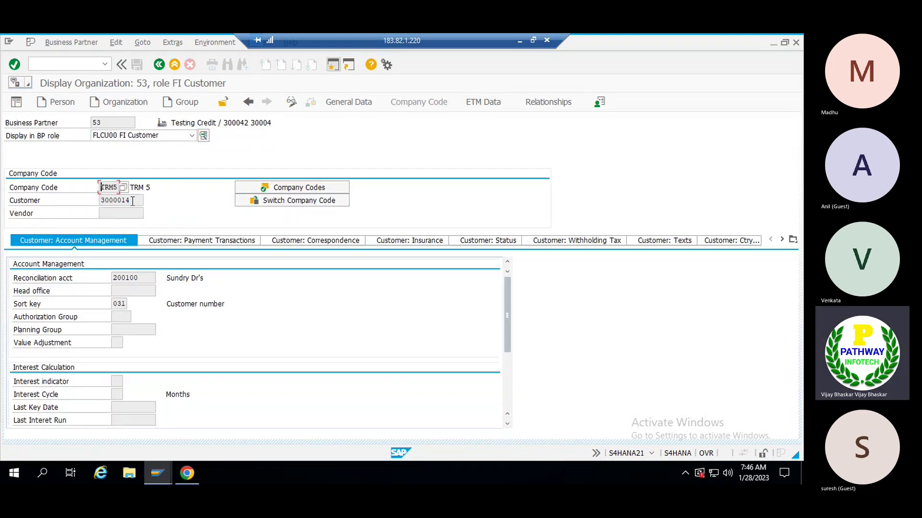
pyautogui.moveTo(141, 201); pyautogui.dragTo(94, 201)
pyautogui.hotkey('ctrl', 'c')
pyautogui.click(121, 217)
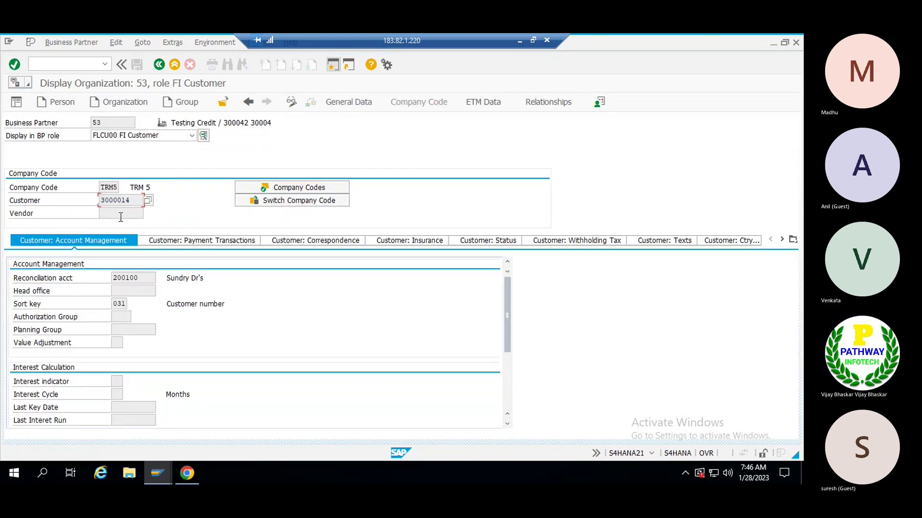
pyautogui.hotkey('alt', 'Tab')
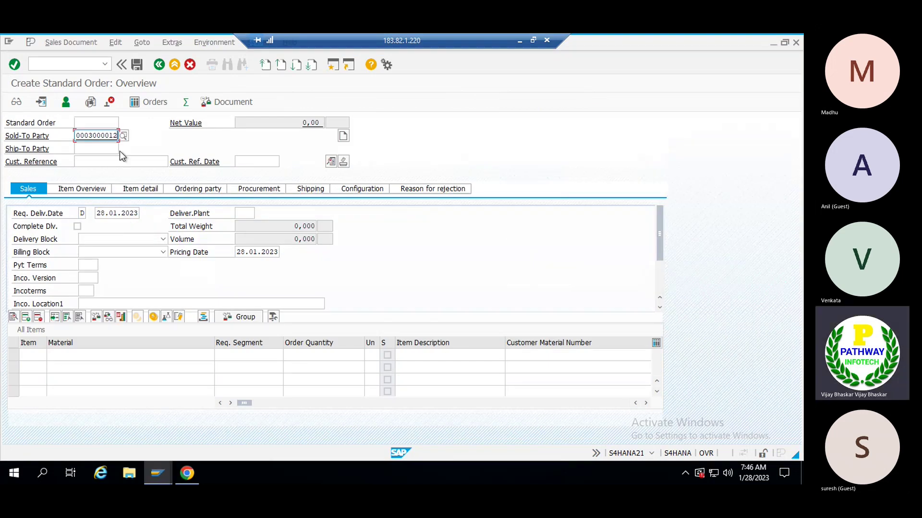
pyautogui.press('Delete')
pyautogui.hotkey('ctrl', 'v')
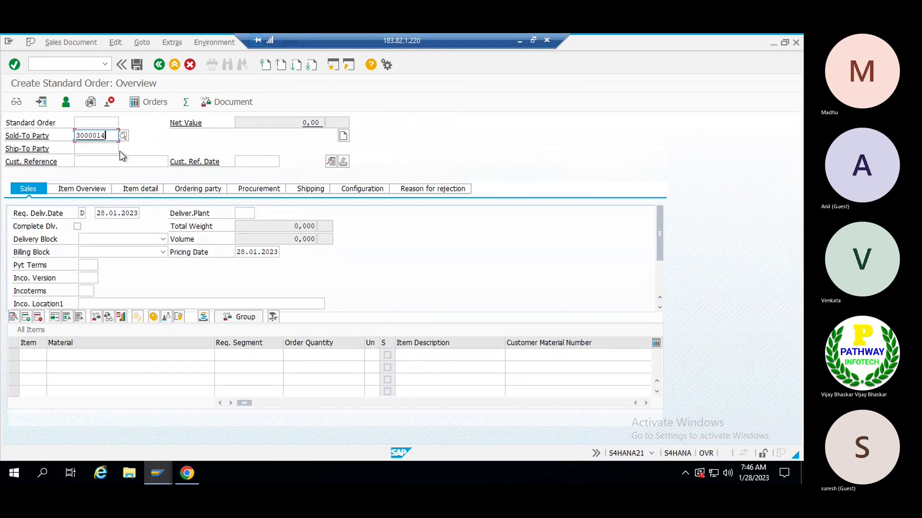
pyautogui.press('Return')
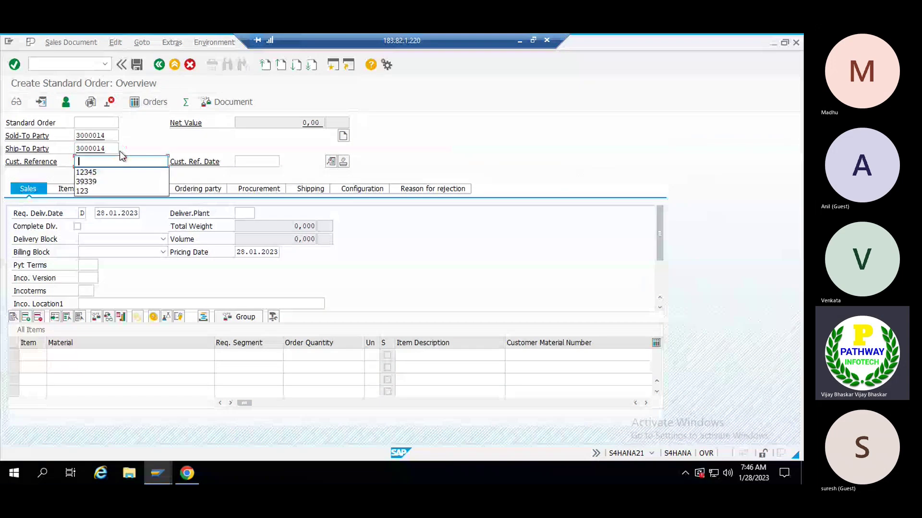
# Fill the customer reference with the first suggested entry and set the customer reference date to 28.01.2023.
pyautogui.press('Down')
pyautogui.press('Return')
pyautogui.press('Tab')
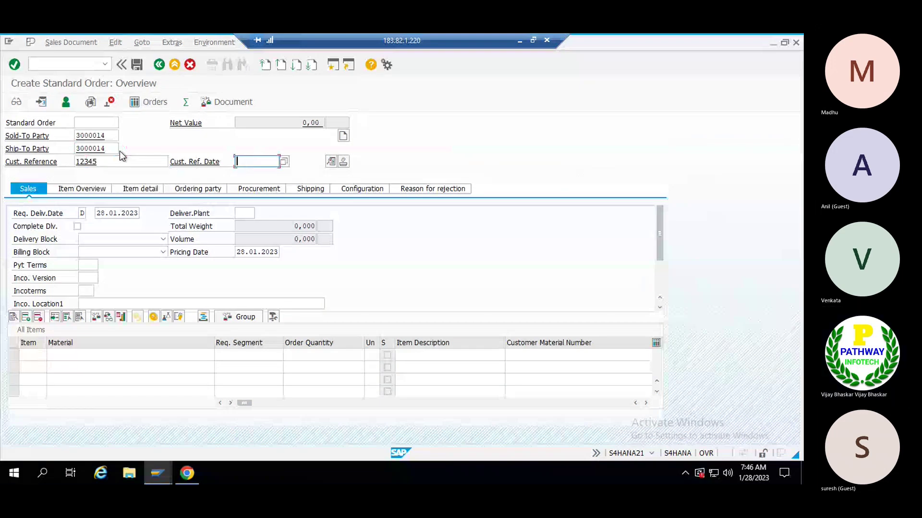
pyautogui.write('28')
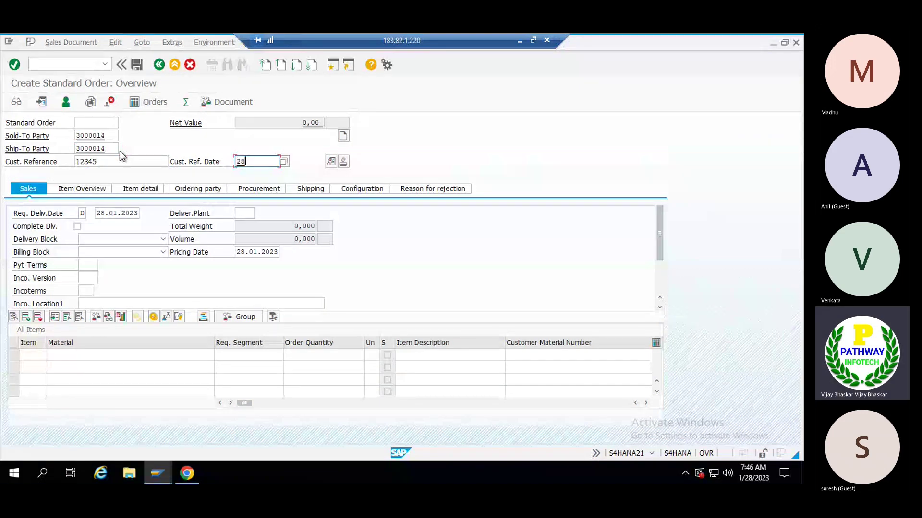
pyautogui.write('012023')
# Enter material TRMFG on the first item line of the order.
pyautogui.click(35, 354)
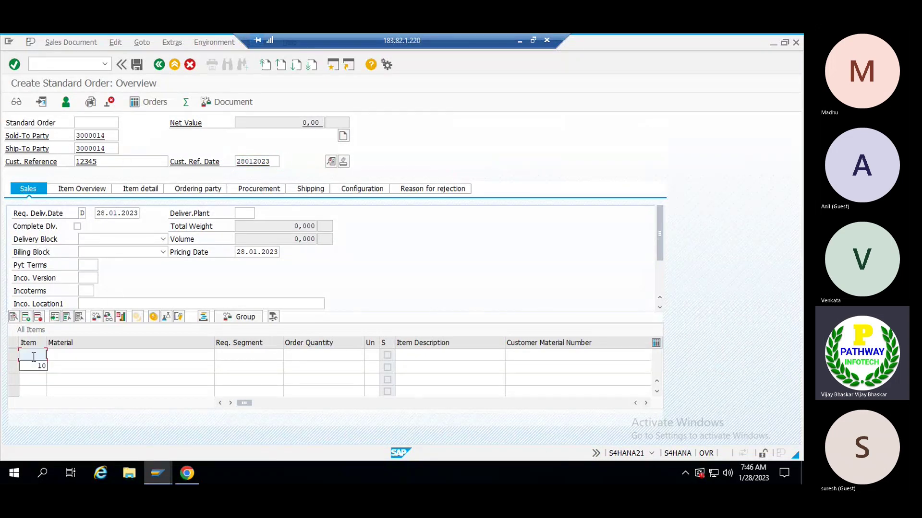
pyautogui.click(76, 357)
pyautogui.write('TRMFG')
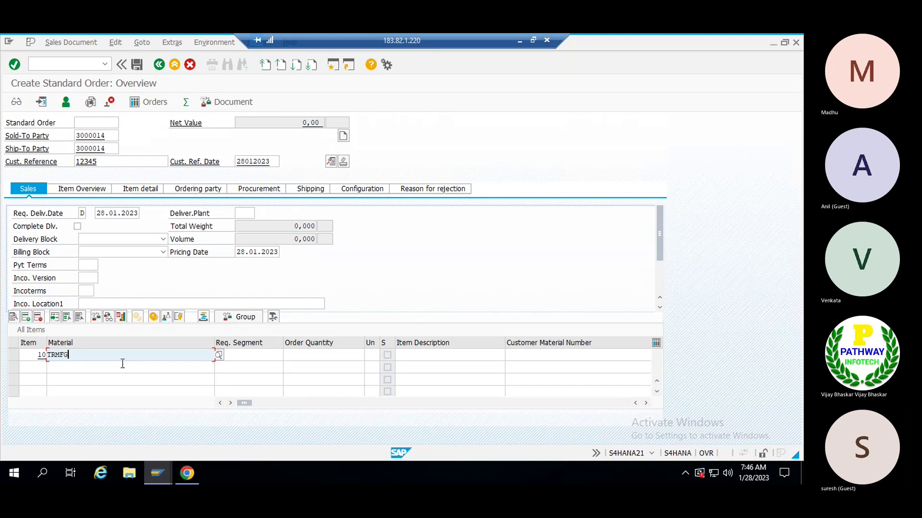
# Display the Testing Credit partner in role UKM000 SAP Credit Management and check the credit limit in its credit segment data.
pyautogui.hotkey('alt', 'Tab')
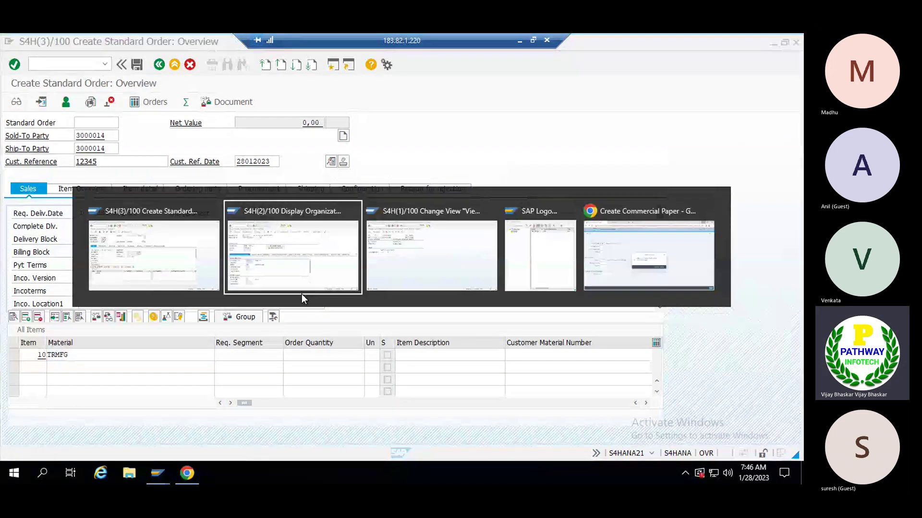
pyautogui.hotkey('alt', 'Tab')
pyautogui.hotkey('alt', 'shift', 'Tab')
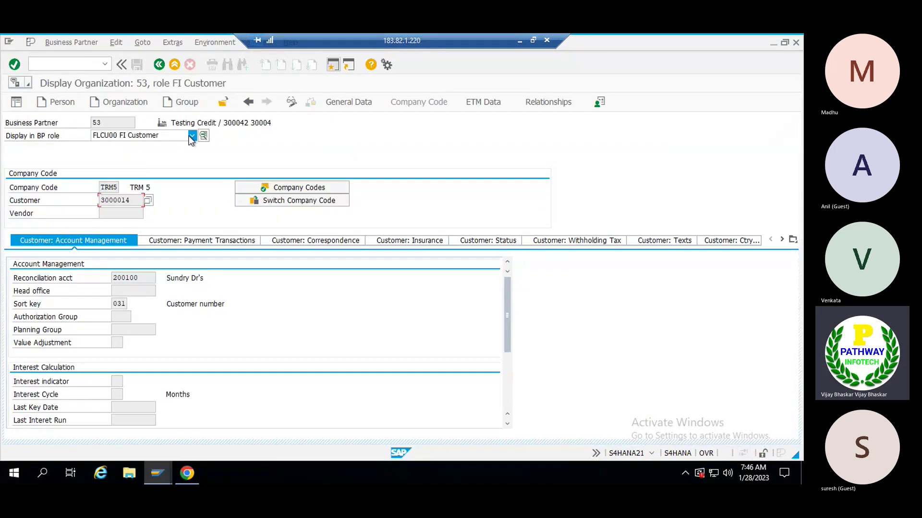
pyautogui.click(191, 136)
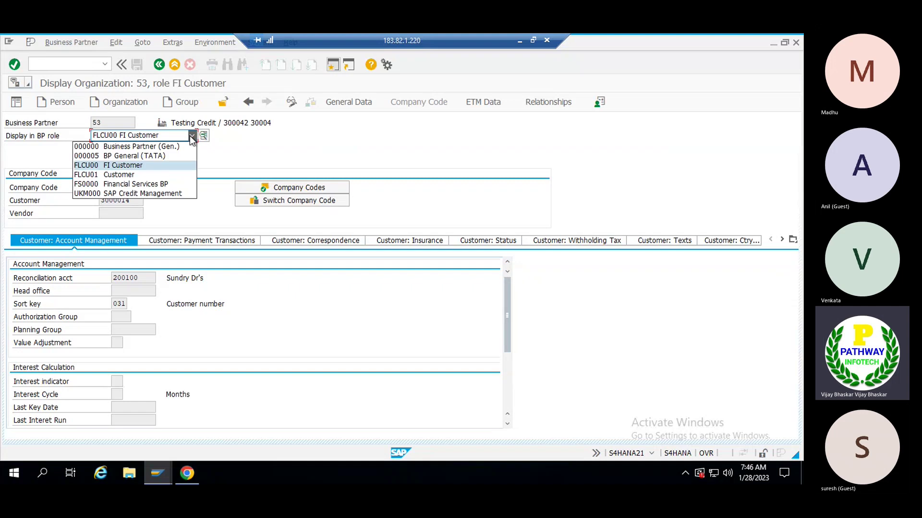
pyautogui.click(122, 193)
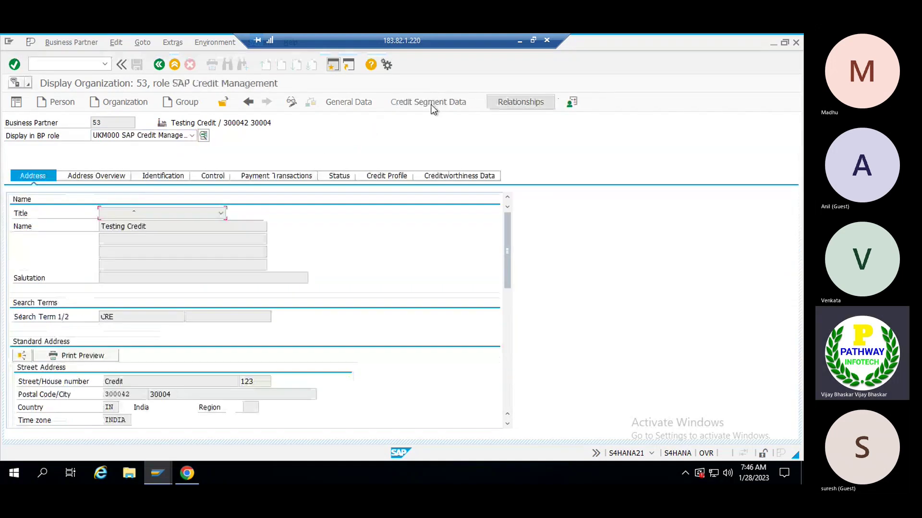
pyautogui.click(430, 103)
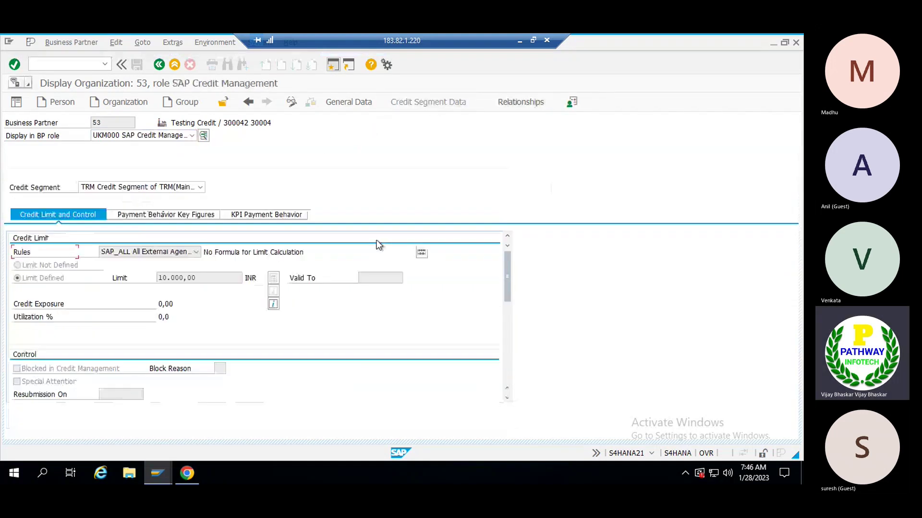
pyautogui.click(201, 278)
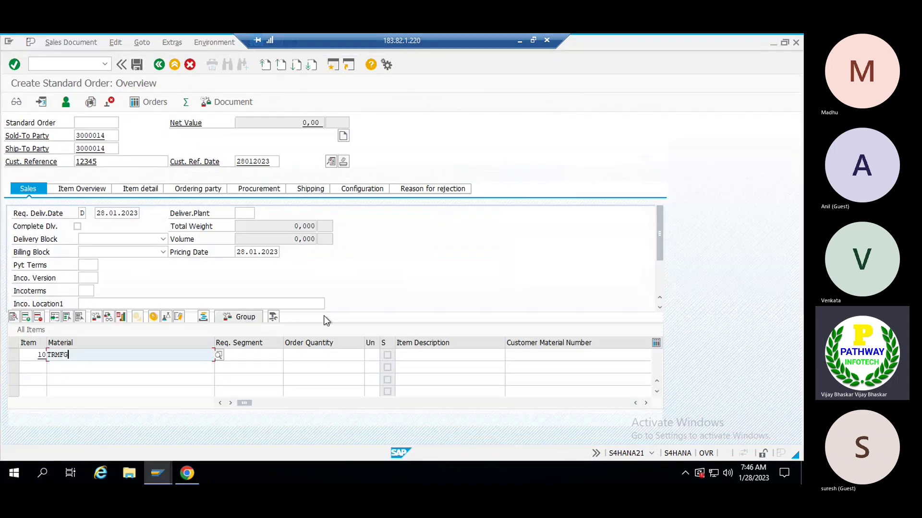
# Set the order quantity of the TRMFG item to 50 and run the order's credit check.
pyautogui.click(313, 355)
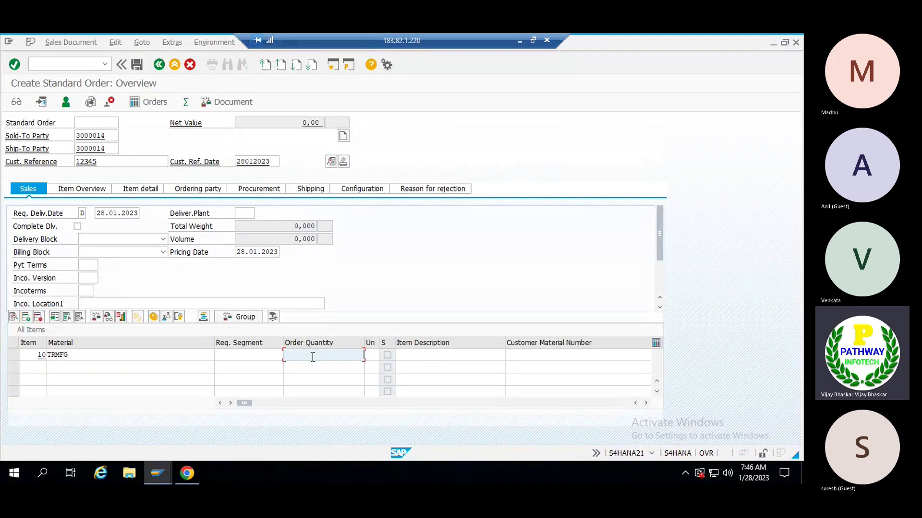
pyautogui.write('20')
pyautogui.press('BackSpace')
pyautogui.press('BackSpace')
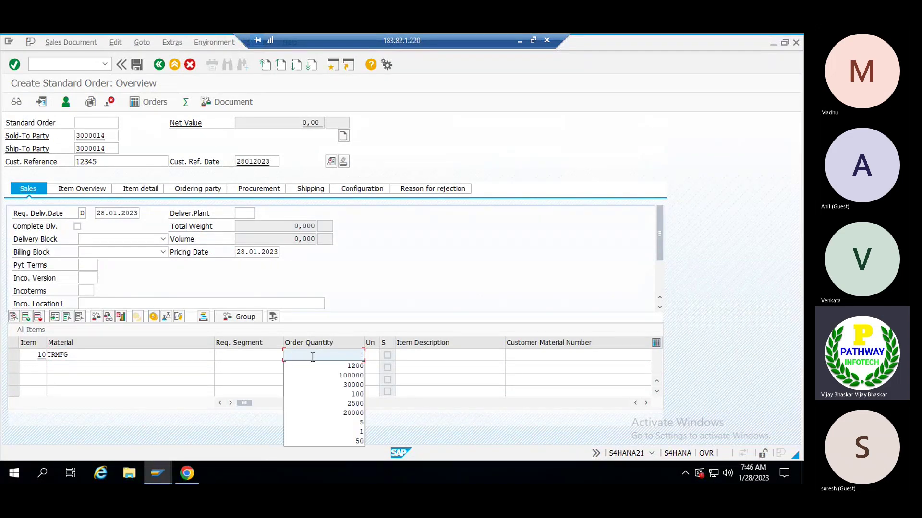
pyautogui.write('50')
pyautogui.press('Return')
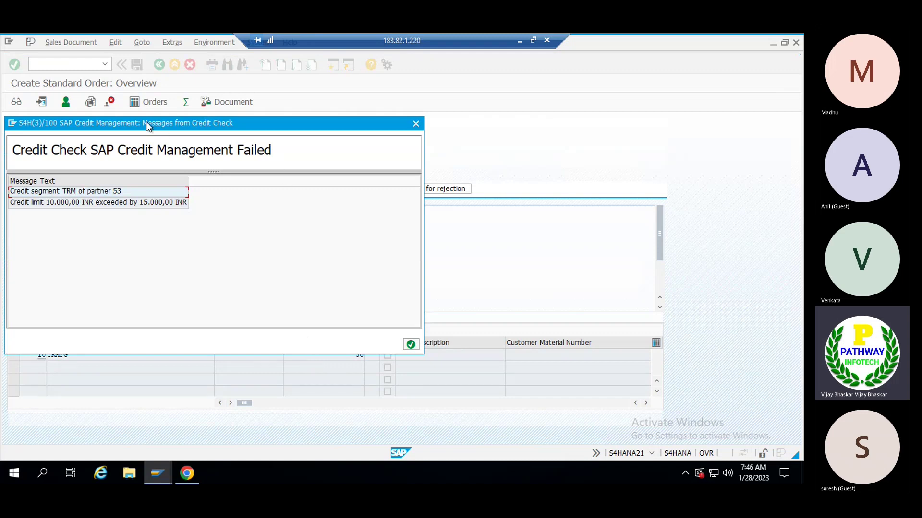
# Examine the credit check messages for the order and compare them with the limit in the partner's credit segment data.
pyautogui.moveTo(146, 122); pyautogui.dragTo(330, 124)
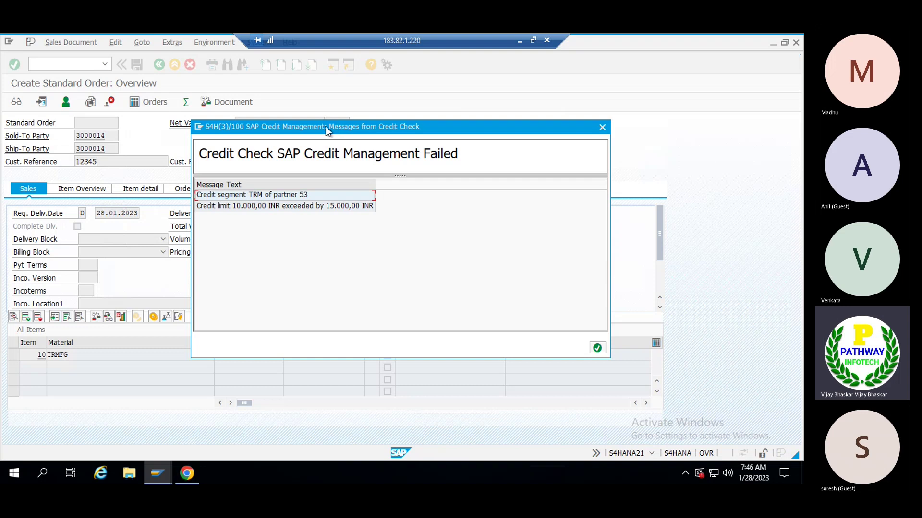
pyautogui.moveTo(322, 128); pyautogui.dragTo(387, 101)
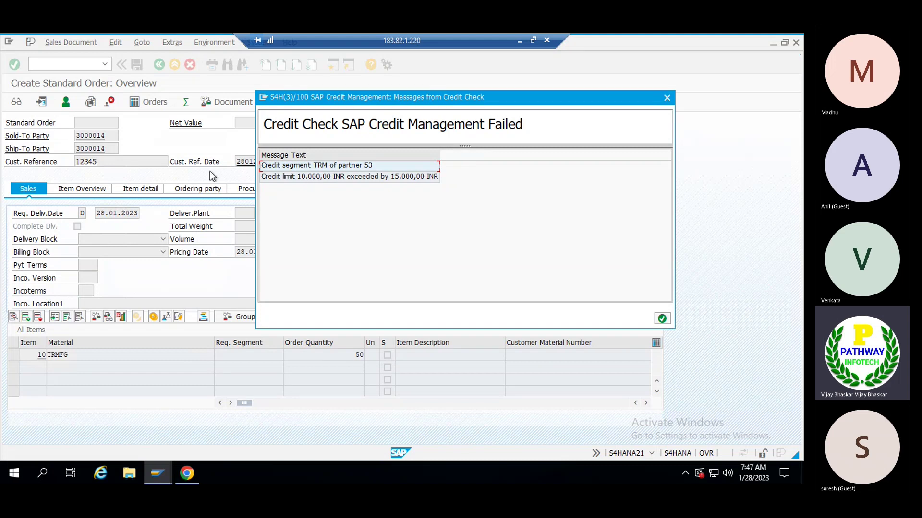
pyautogui.hotkey('alt', 'Tab')
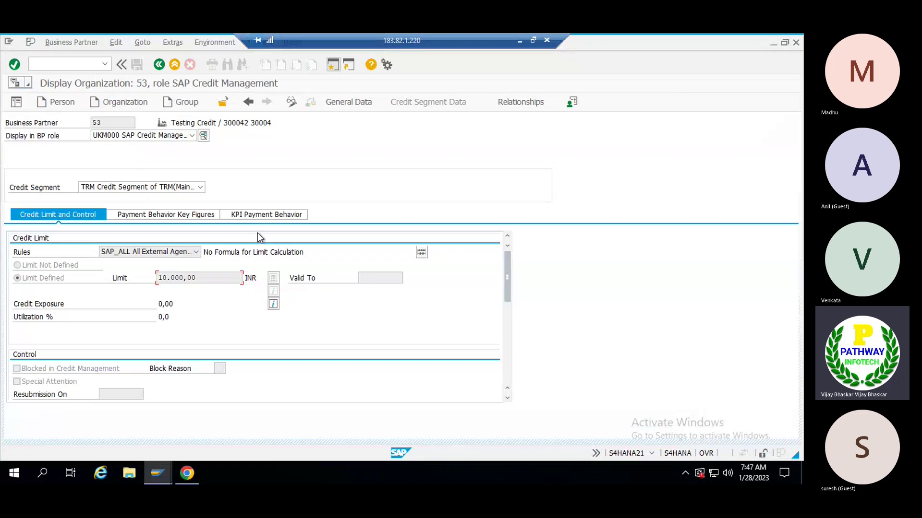
pyautogui.moveTo(207, 278); pyautogui.dragTo(153, 275)
pyautogui.hotkey('alt', 'Tab')
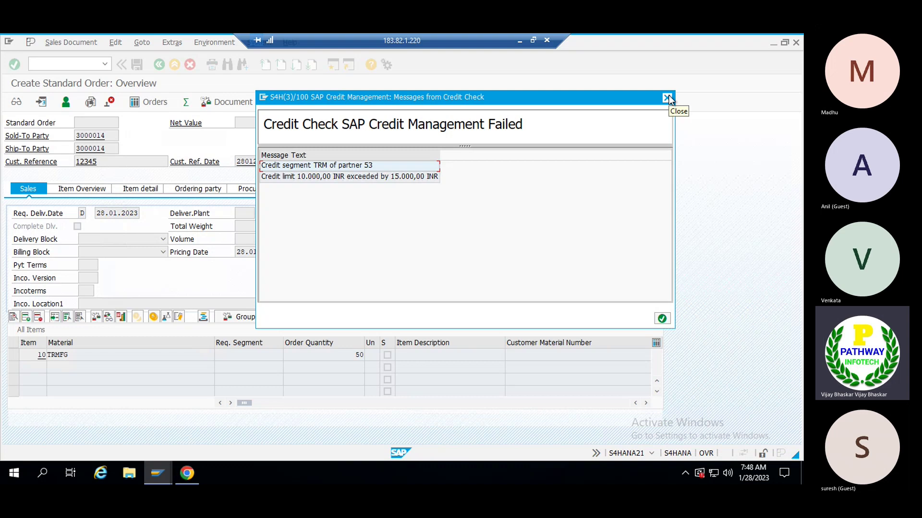
# Open an additional SAP session from the automatic credit control view, and return to that view.
pyautogui.hotkey('alt', 'Tab')
pyautogui.press('Tab')
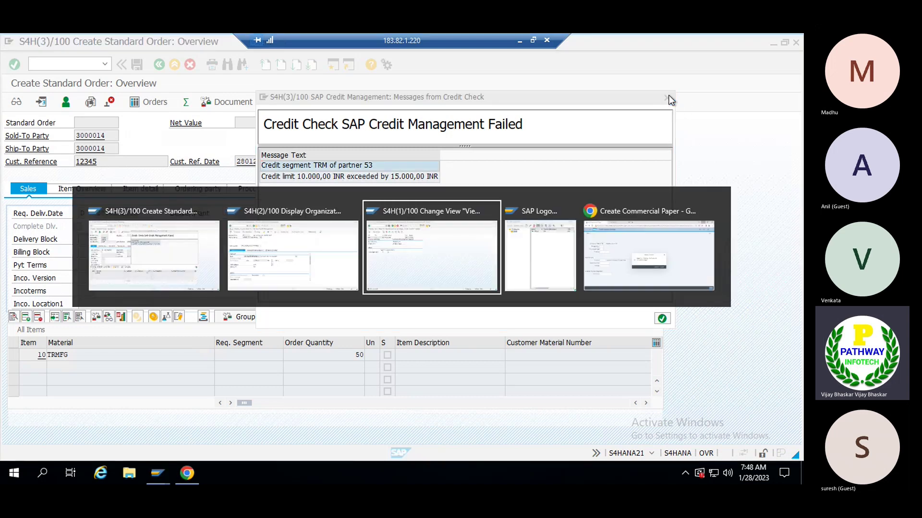
pyautogui.click(334, 66)
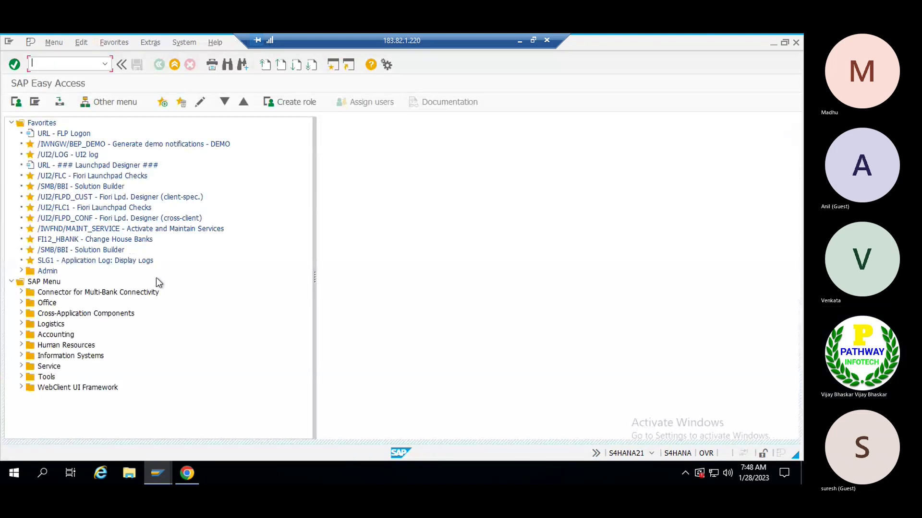
pyautogui.hotkey('alt', 'Tab')
pyautogui.press('Tab')
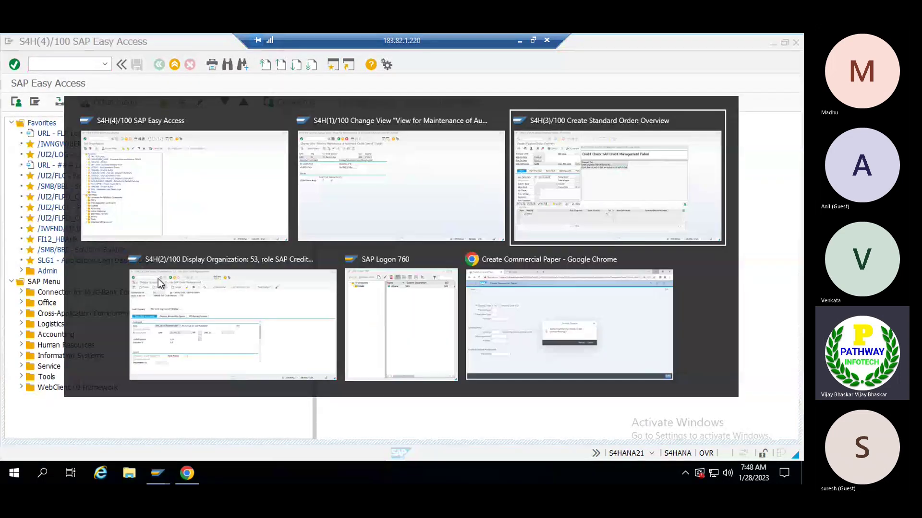
pyautogui.hotkey('alt', 'shift', 'Tab')
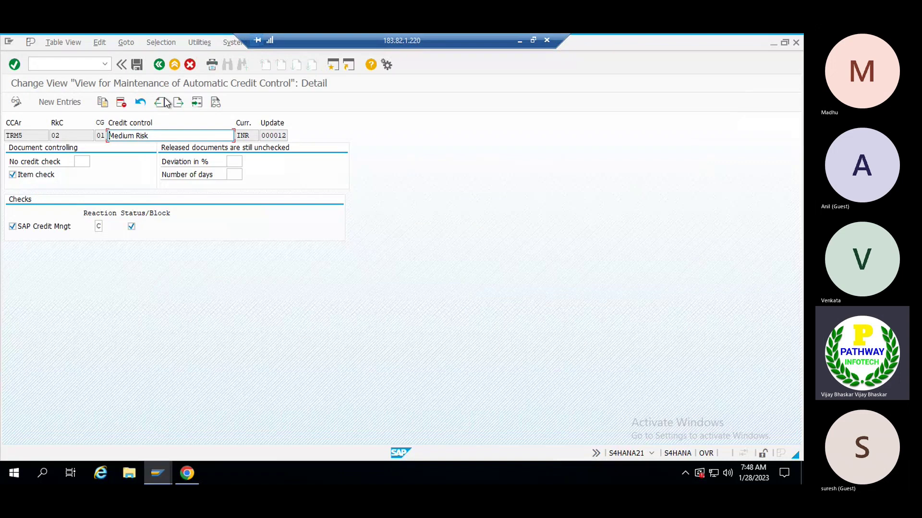
# Set the SAP Credit Mngt reaction of the TRM5 High Risk credit control to D and save it.
pyautogui.click(159, 65)
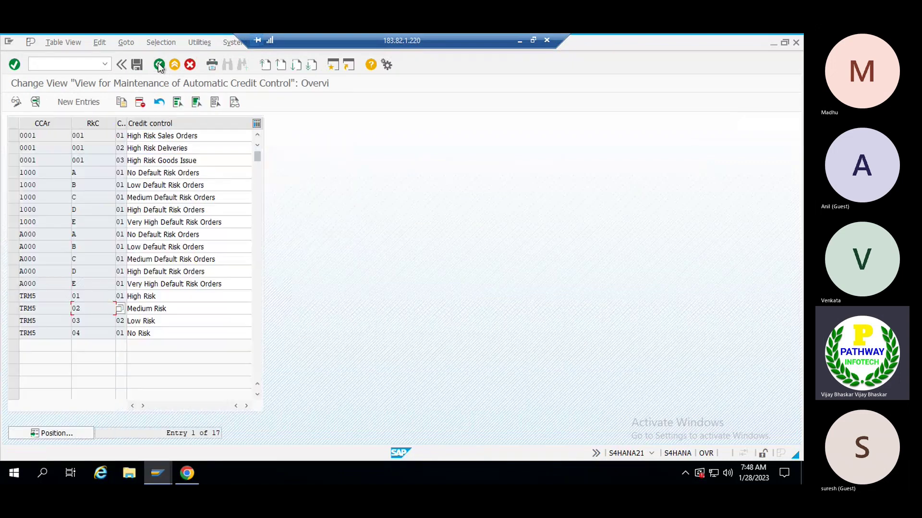
pyautogui.doubleClick(80, 296)
pyautogui.click(98, 228)
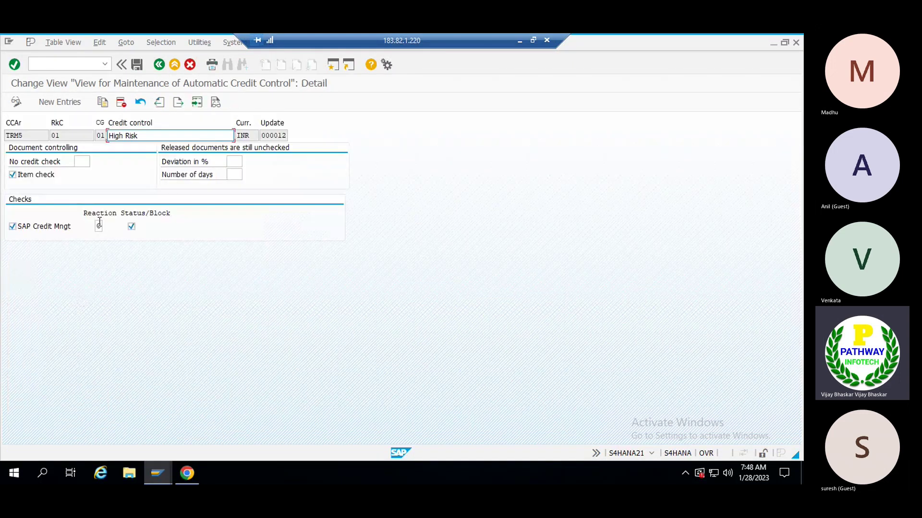
pyautogui.click(107, 226)
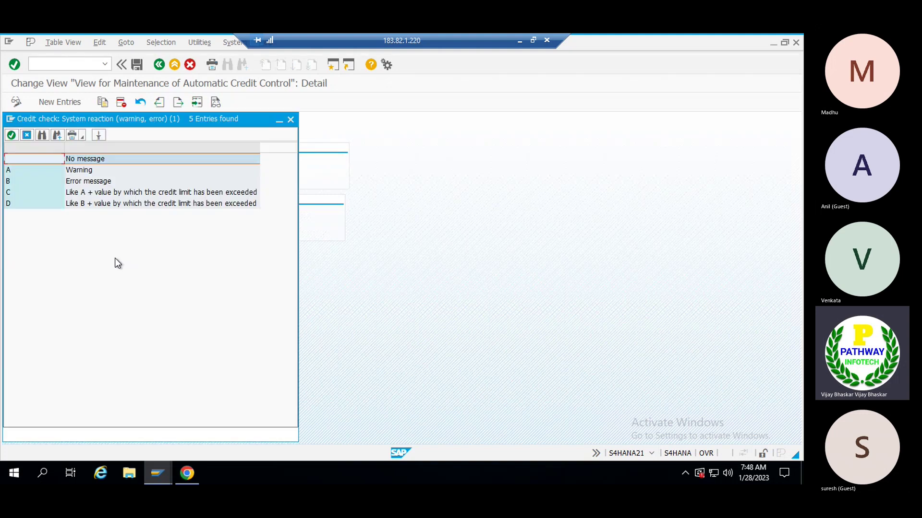
pyautogui.doubleClick(60, 200)
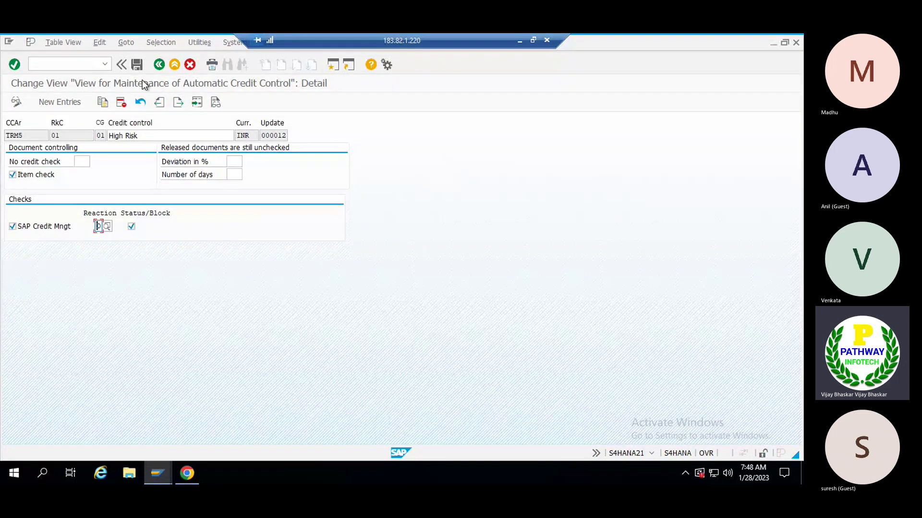
pyautogui.click(137, 65)
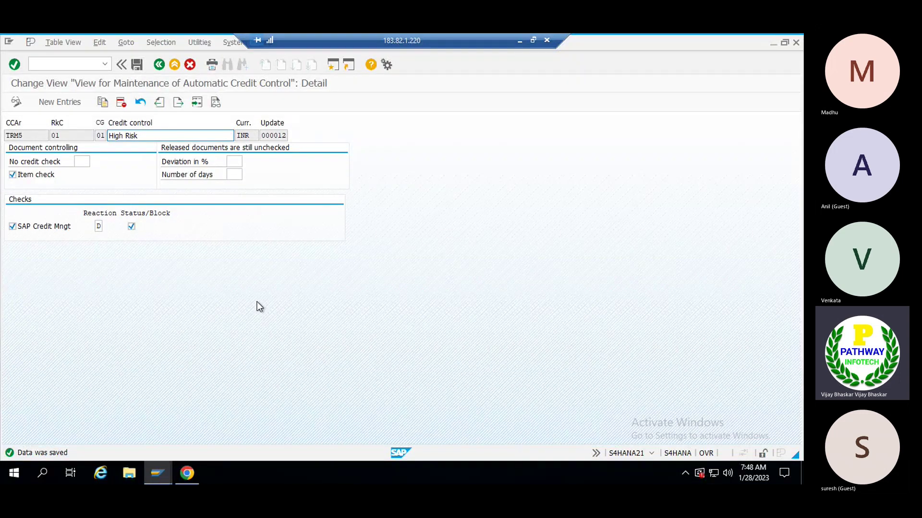
# Start transaction VA01 in the new session and begin an OR standard order for sales organization TRM5, channel TR, division TR.
pyautogui.hotkey('shift', 'F3')
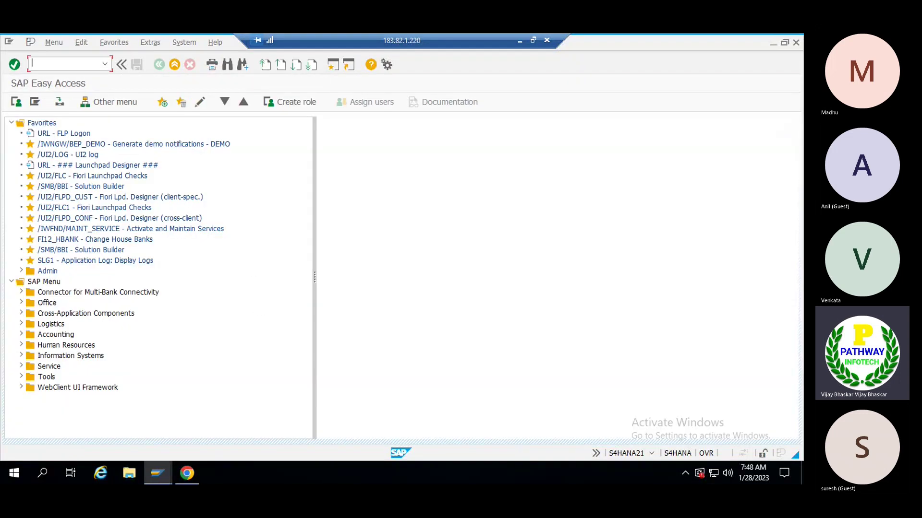
pyautogui.write('va01')
pyautogui.press('Return')
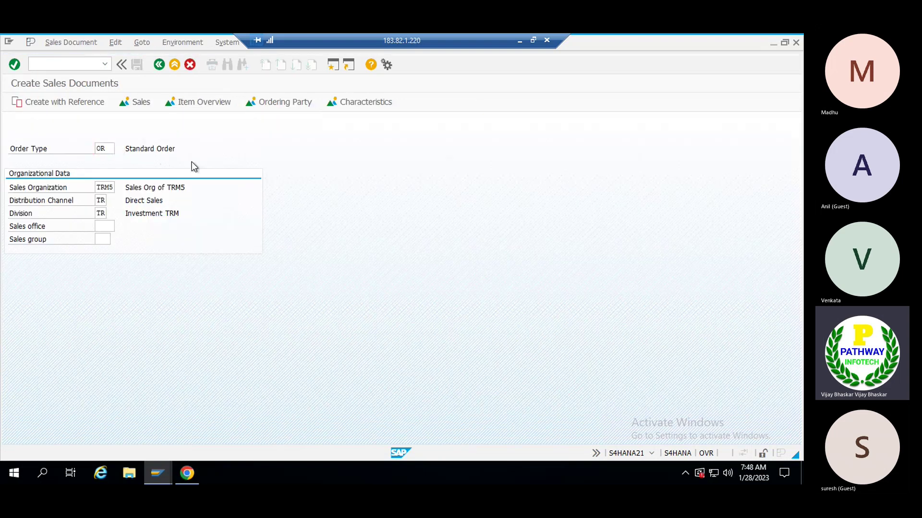
pyautogui.press('Return')
# Fill in the order header with the sold-to and ship-to party numbers, the customer reference and reference date 28012023.
pyautogui.click(103, 136)
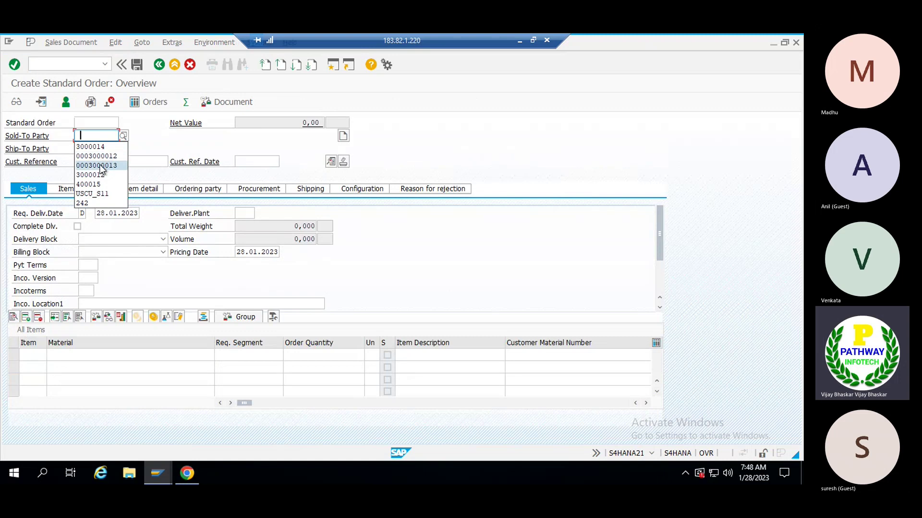
pyautogui.click(99, 156)
pyautogui.click(97, 149)
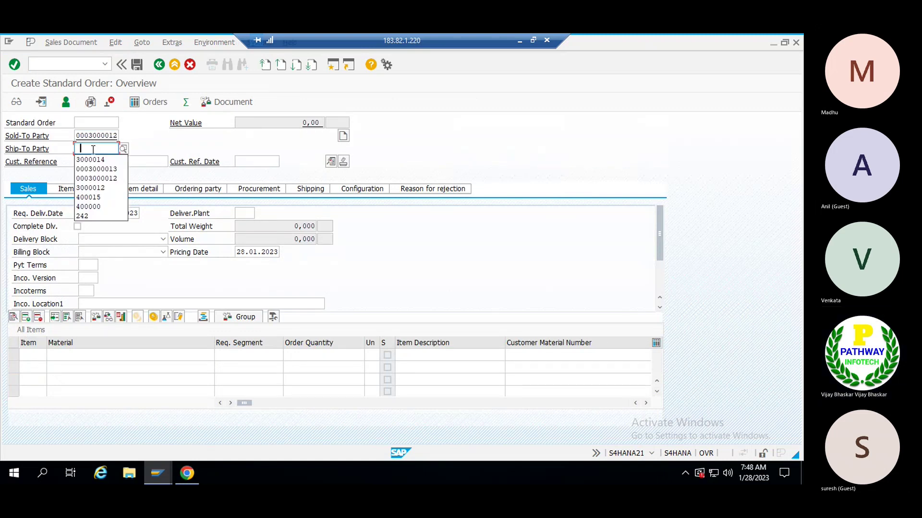
pyautogui.click(98, 178)
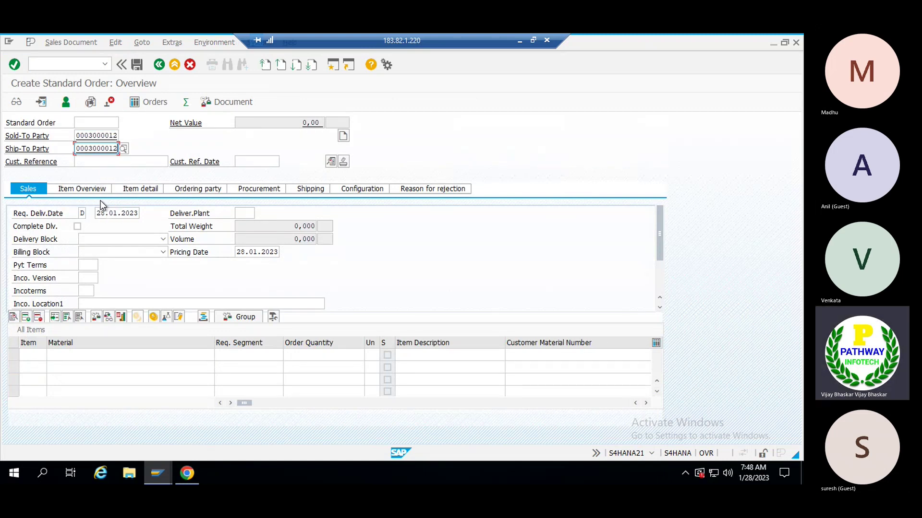
pyautogui.click(106, 162)
pyautogui.click(102, 181)
pyautogui.click(257, 161)
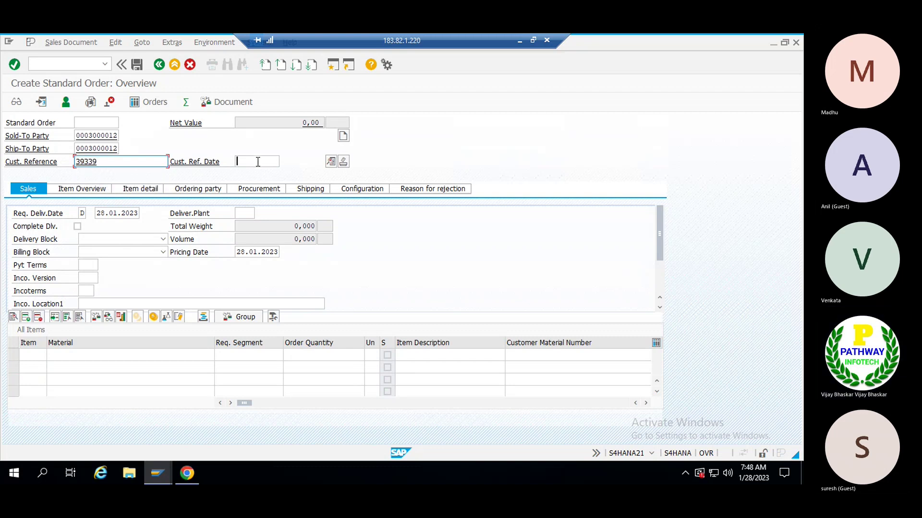
pyautogui.click(248, 174)
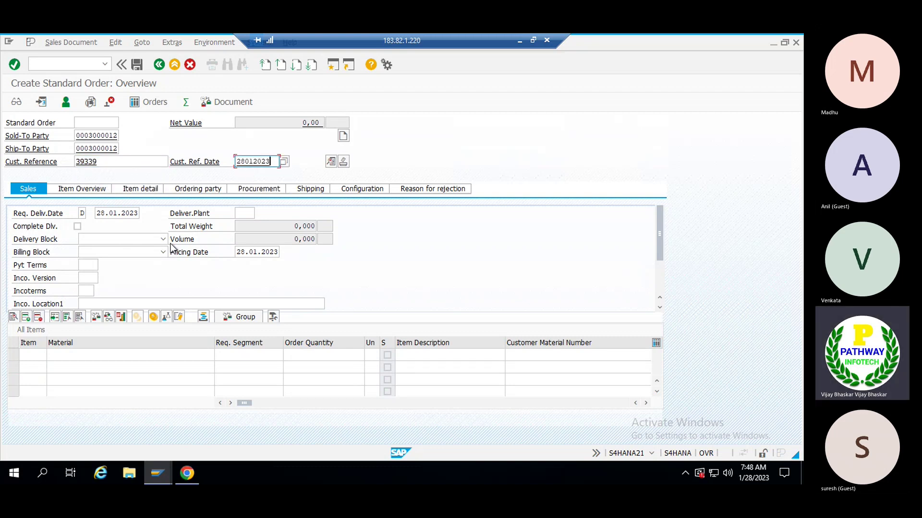
# Enter order item 10 with material TRMFG and quantity 200, and run the credit check on it.
pyautogui.click(28, 358)
pyautogui.click(78, 355)
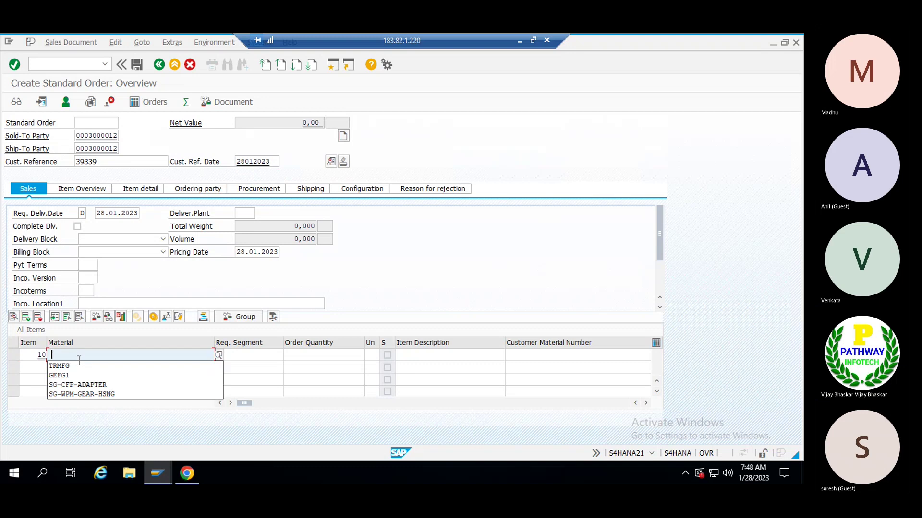
pyautogui.click(214, 366)
pyautogui.click(309, 356)
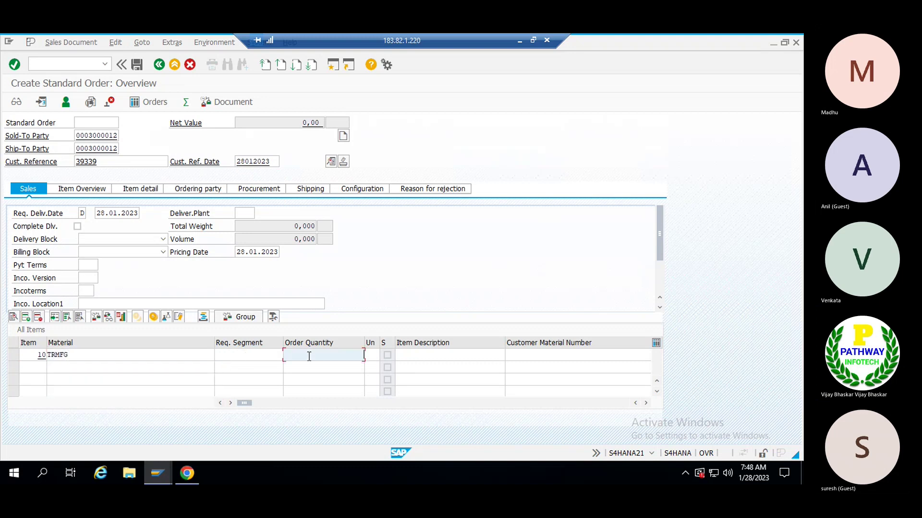
pyautogui.write('10')
pyautogui.press('BackSpace')
pyautogui.press('BackSpace')
pyautogui.write('200')
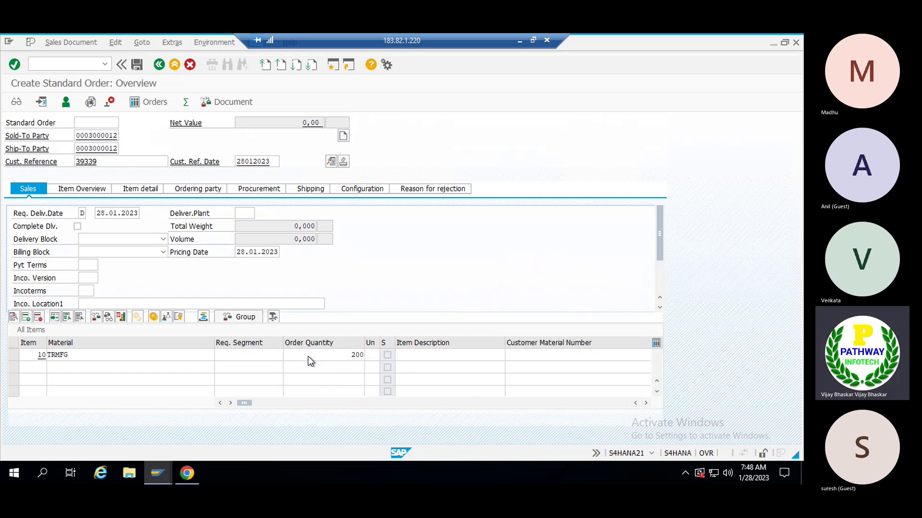
pyautogui.press('Return')
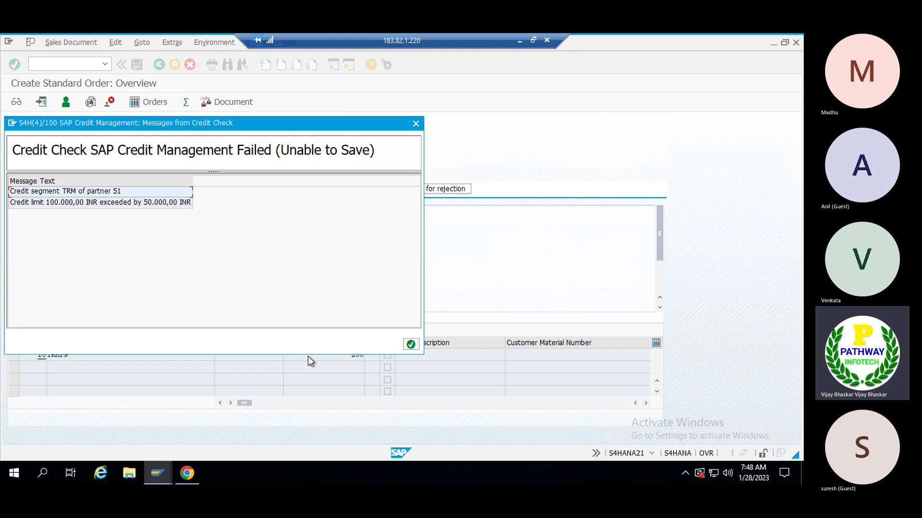
# Review the available reactions for the TRM5 High Risk credit control's SAP Credit Mngt check and clear its Status/Block option.
pyautogui.moveTo(218, 126); pyautogui.dragTo(453, 134)
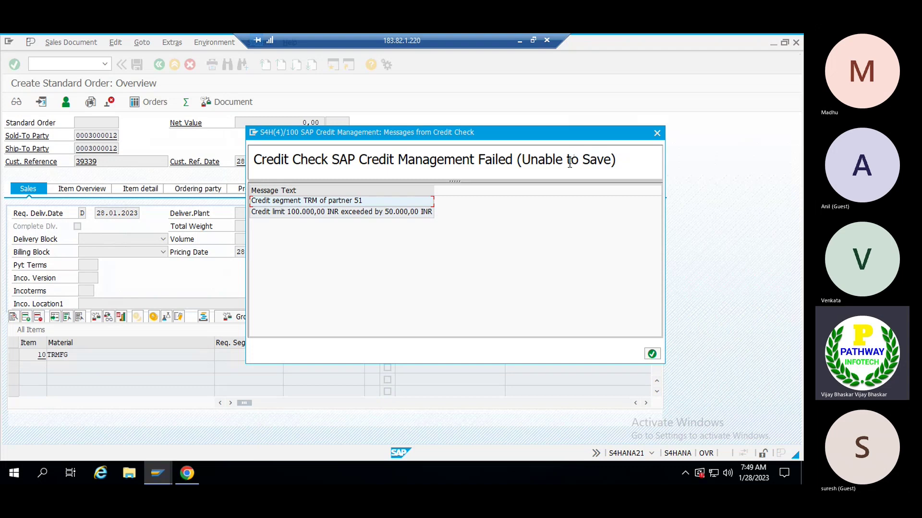
pyautogui.hotkey('alt', 'Tab')
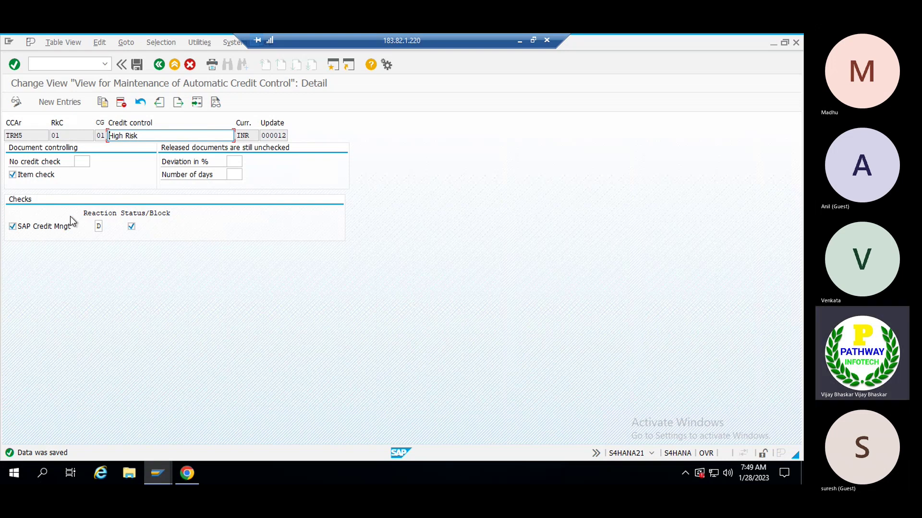
pyautogui.click(101, 227)
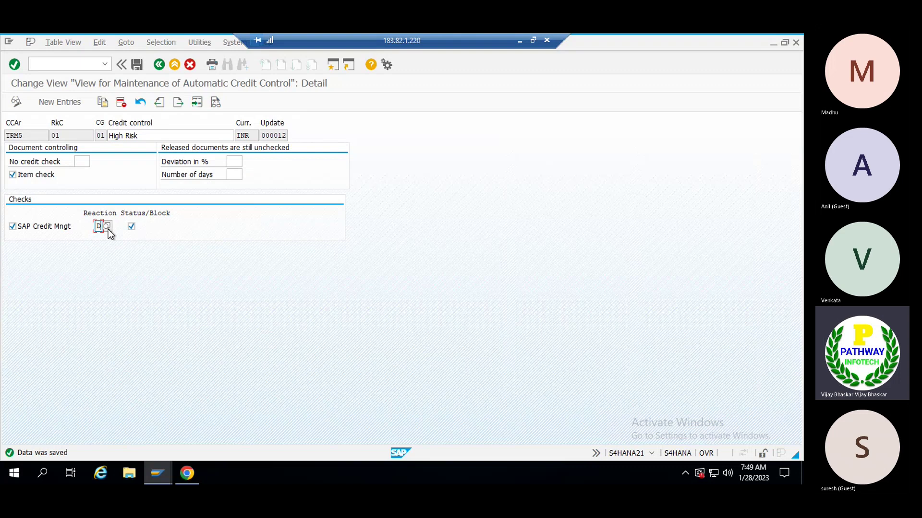
pyautogui.click(107, 228)
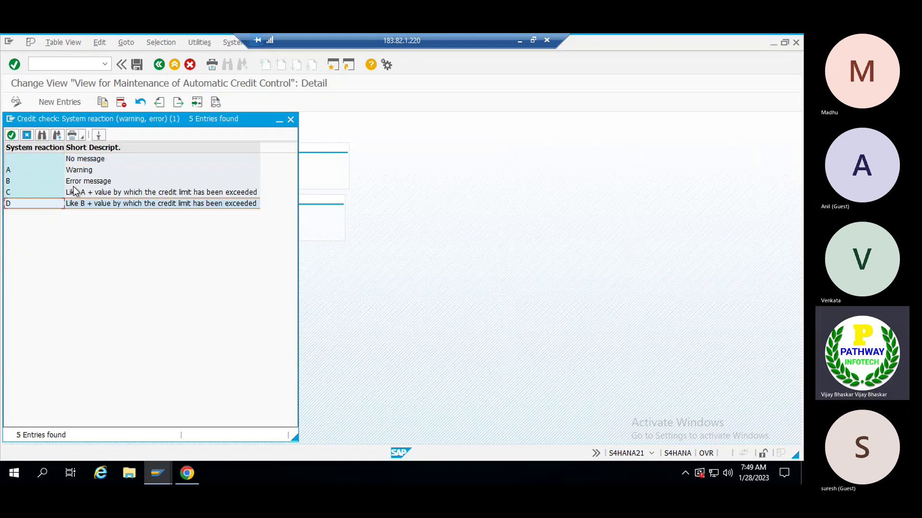
pyautogui.click(290, 120)
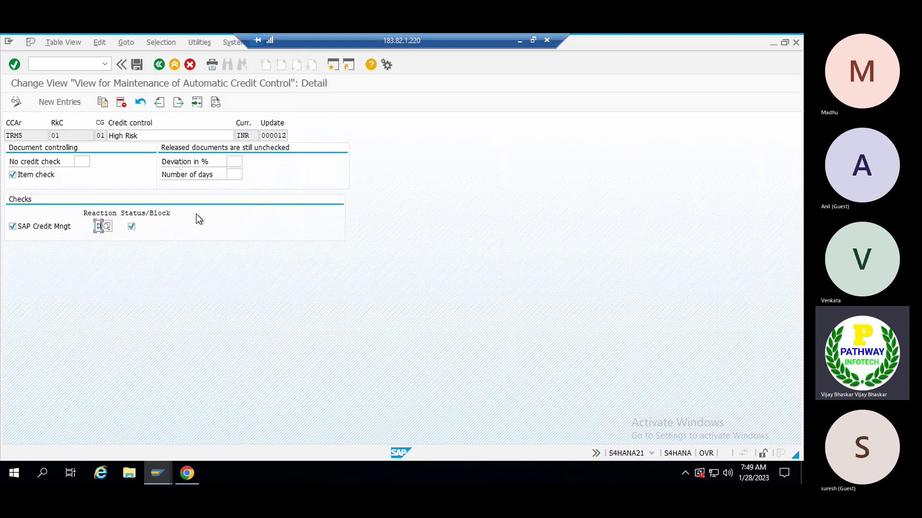
pyautogui.click(131, 227)
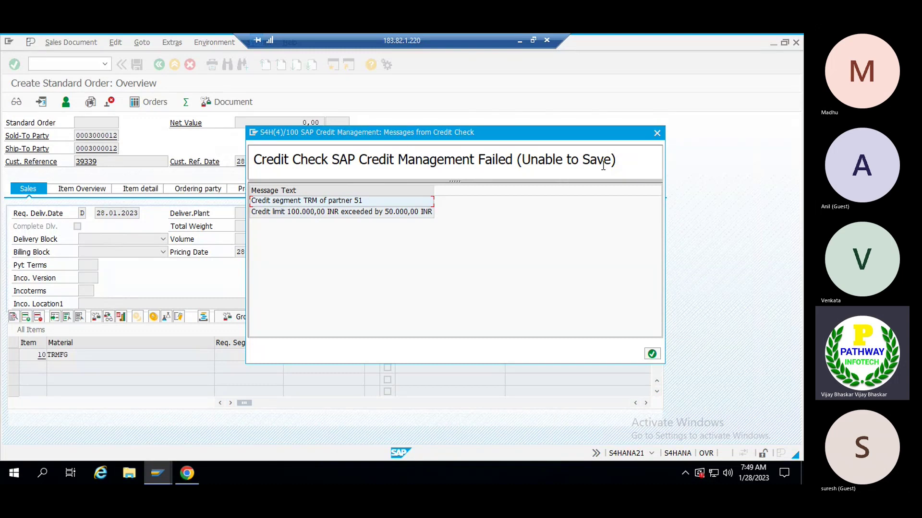
# Compare the credit check message headings of the medium-risk order and the high-risk order.
pyautogui.hotkey('alt', 'Tab')
pyautogui.press('Tab')
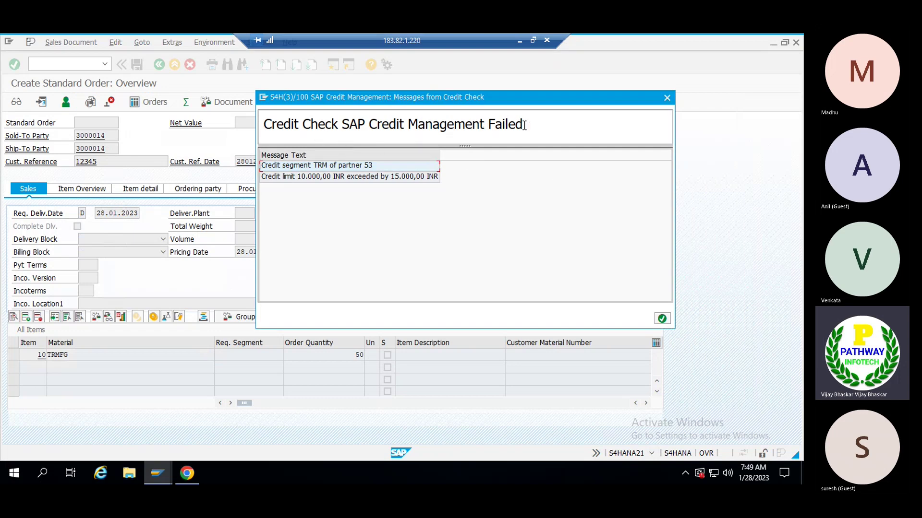
pyautogui.moveTo(529, 124); pyautogui.dragTo(296, 129)
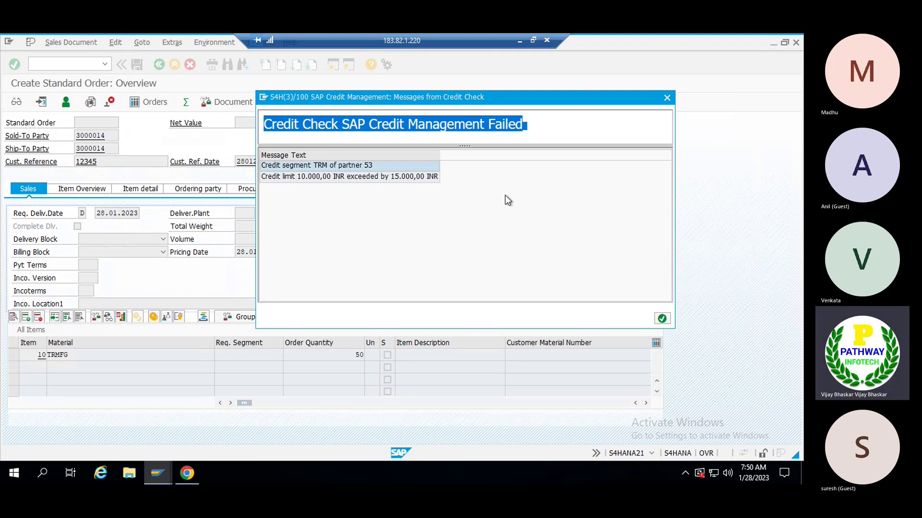
pyautogui.click(528, 123)
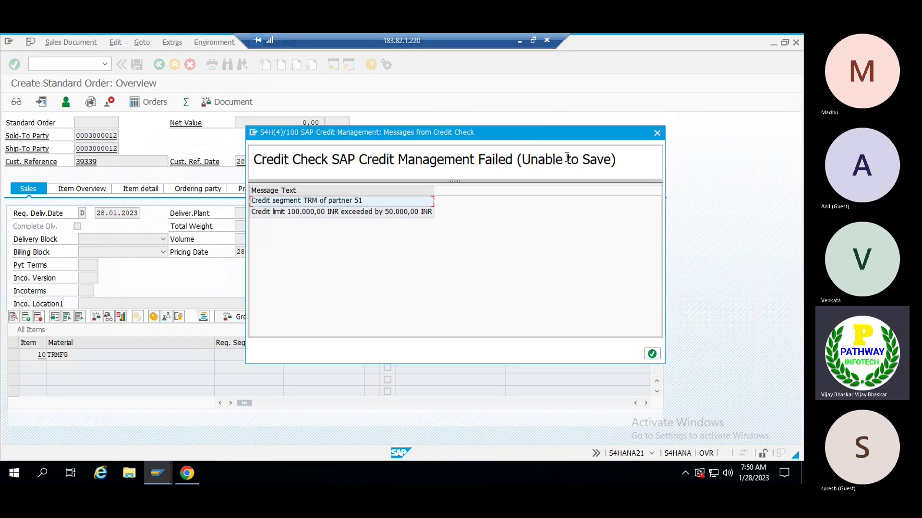
pyautogui.moveTo(522, 159); pyautogui.dragTo(610, 158)
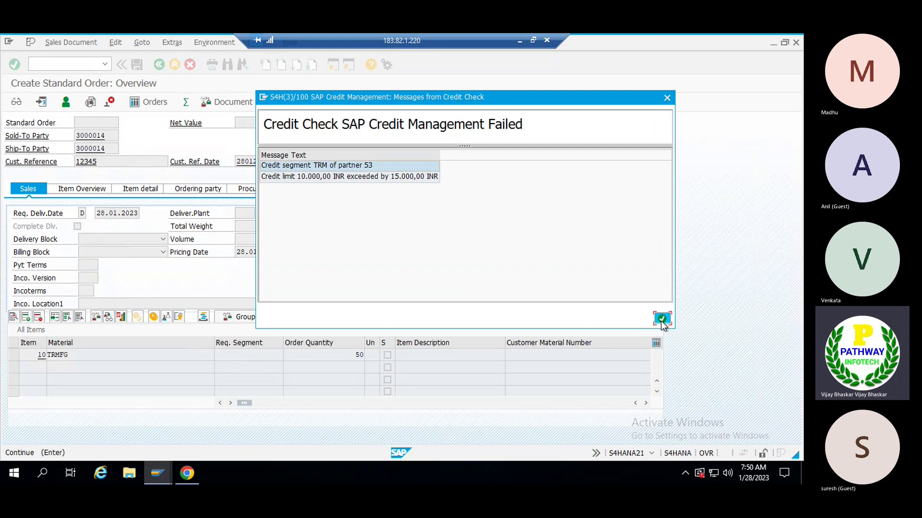
# Accept the credit check messages of the medium-risk order with 50 KG of TRMFG and try to save the order.
pyautogui.click(661, 319)
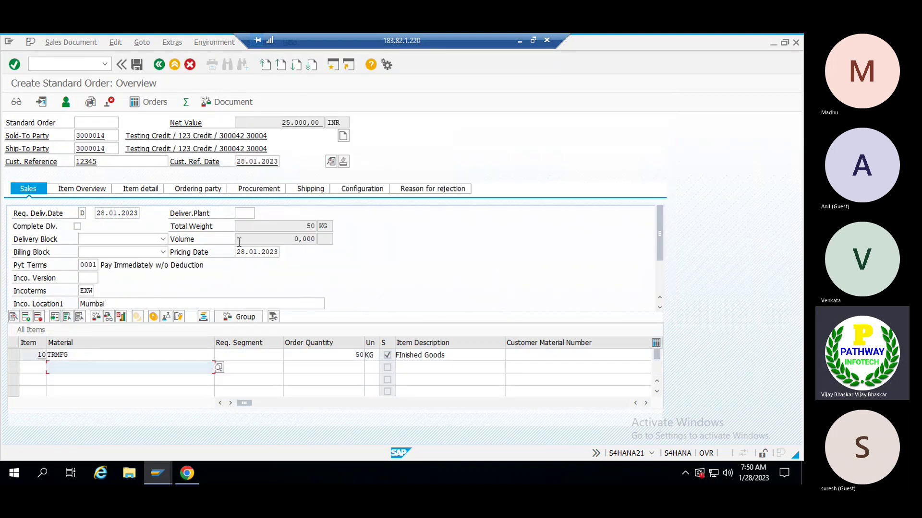
pyautogui.hotkey('alt', 'Tab')
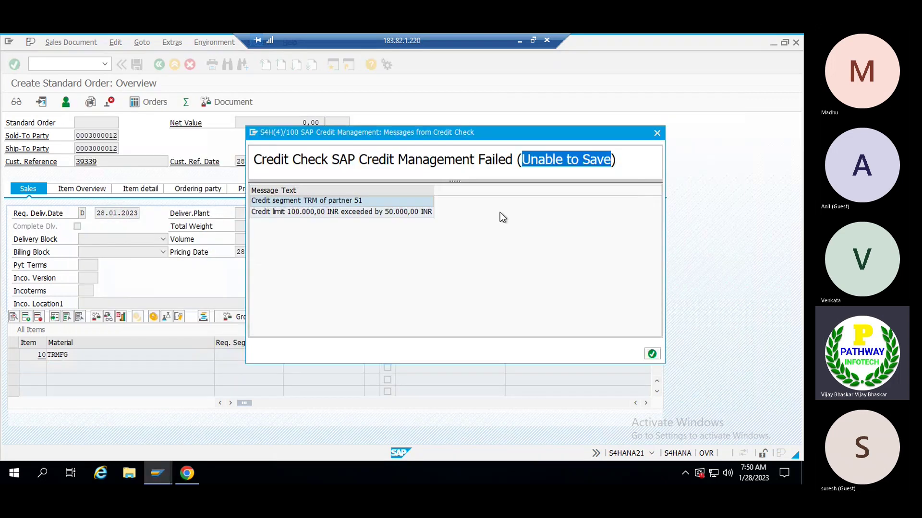
pyautogui.hotkey('alt', 'Tab')
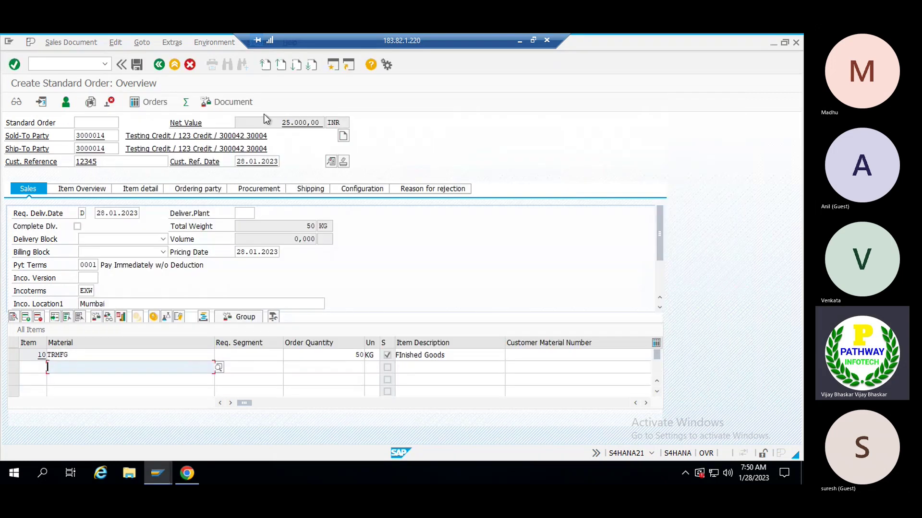
pyautogui.click(137, 67)
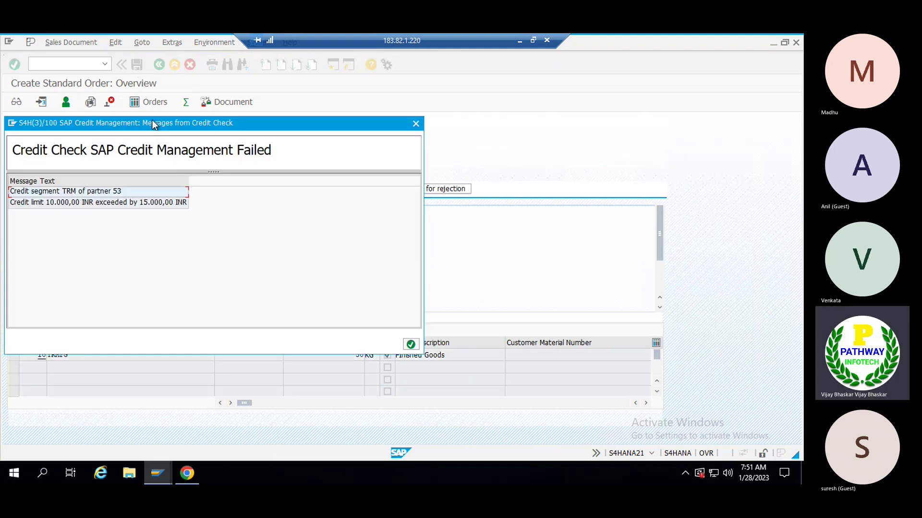
pyautogui.moveTo(154, 119); pyautogui.dragTo(277, 120)
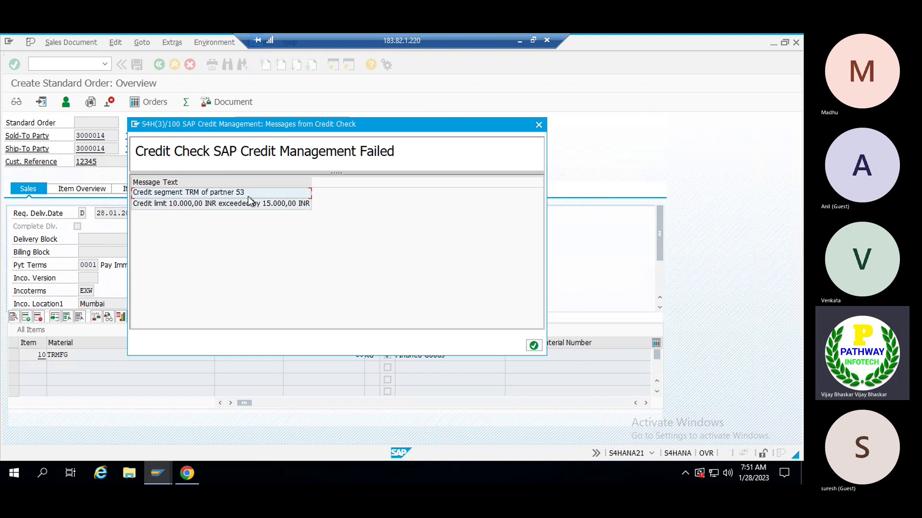
# Review the TRM5 Medium Risk automatic credit control settings and compare them with the medium-risk order's credit check messages.
pyautogui.hotkey('alt', 'Tab')
pyautogui.hotkey('alt', 'Tab')
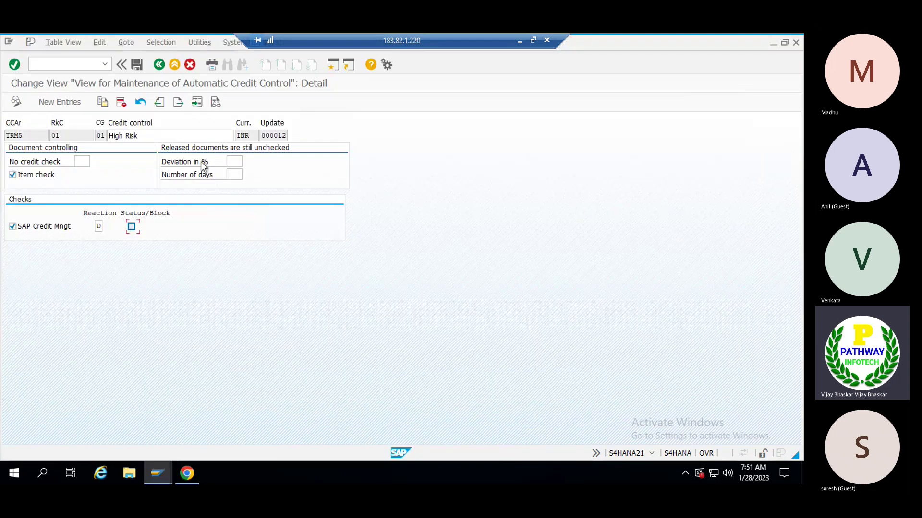
pyautogui.click(159, 66)
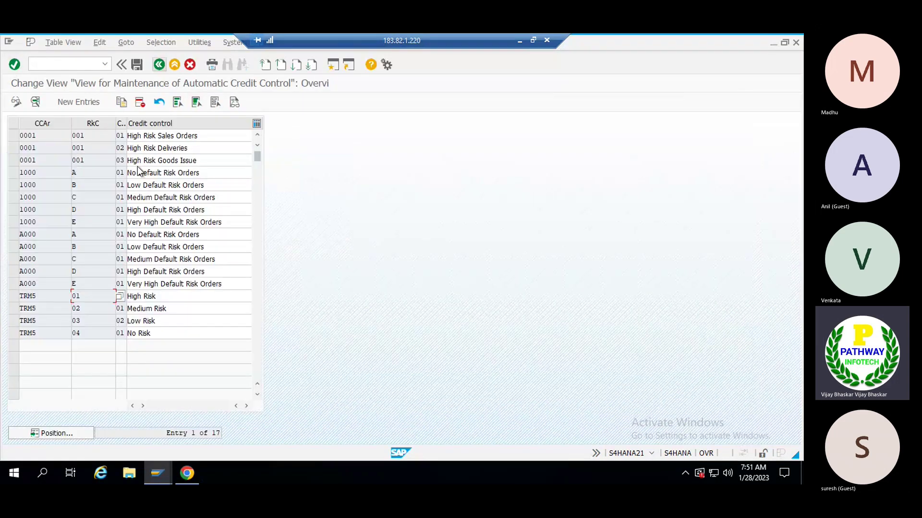
pyautogui.doubleClick(89, 316)
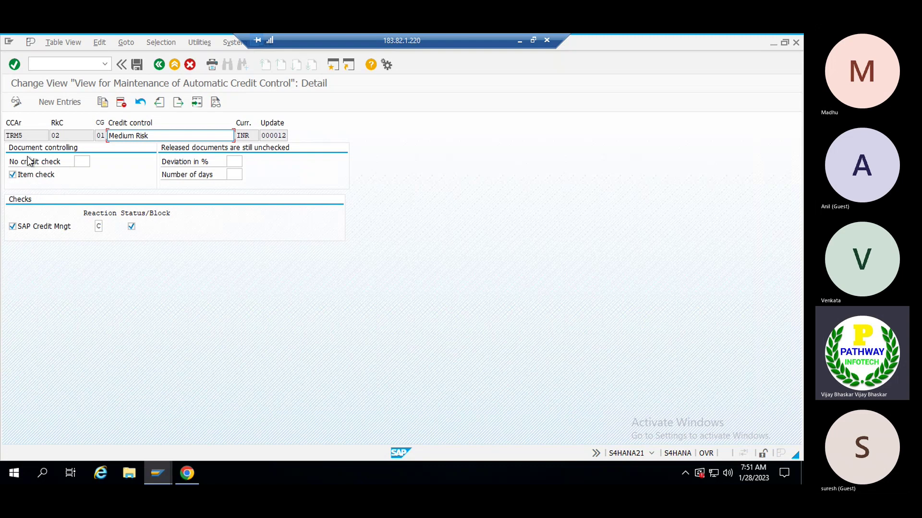
pyautogui.hotkey('alt', 'Tab')
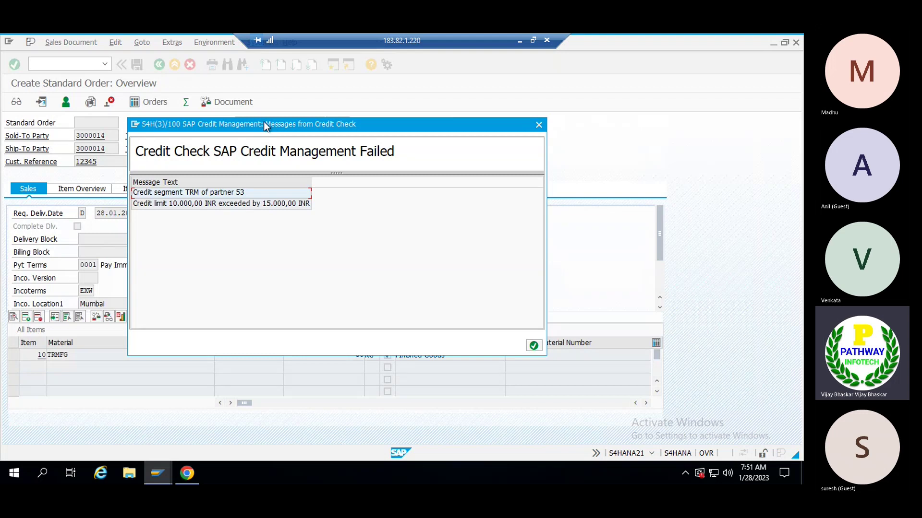
pyautogui.moveTo(264, 124); pyautogui.dragTo(344, 114)
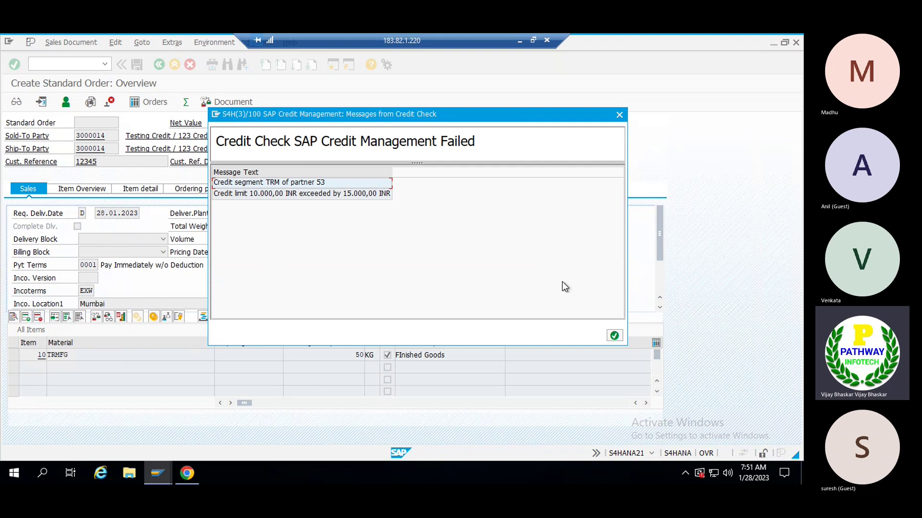
# Accept the credit messages, choose to edit the incomplete order, and set item 10's missing net weight to 50 KG.
pyautogui.click(615, 335)
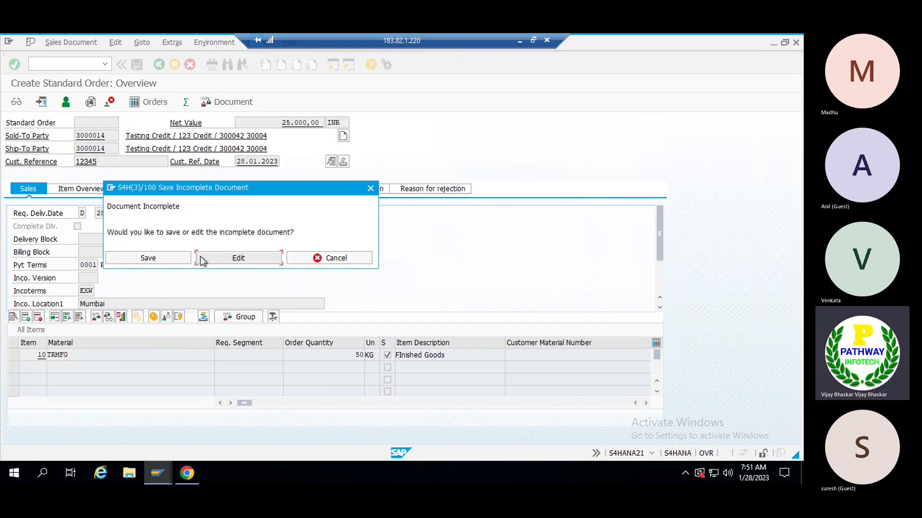
pyautogui.click(240, 258)
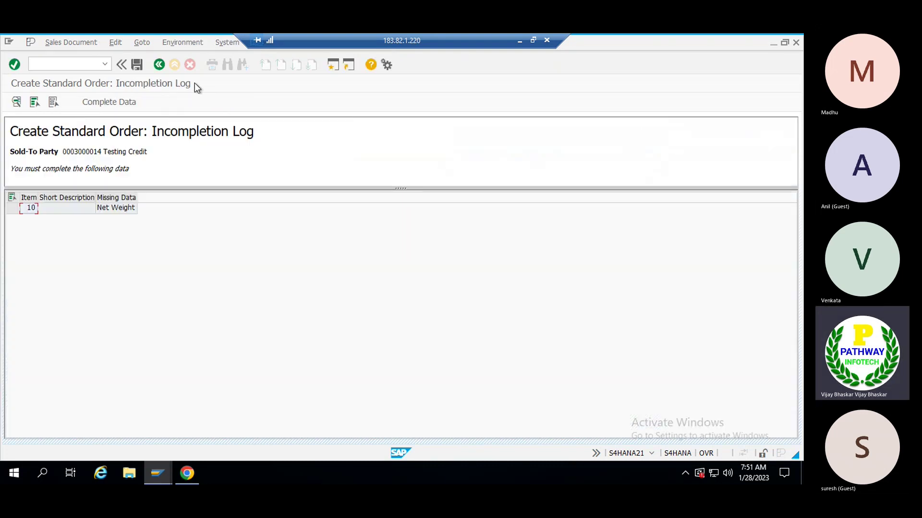
pyautogui.doubleClick(116, 209)
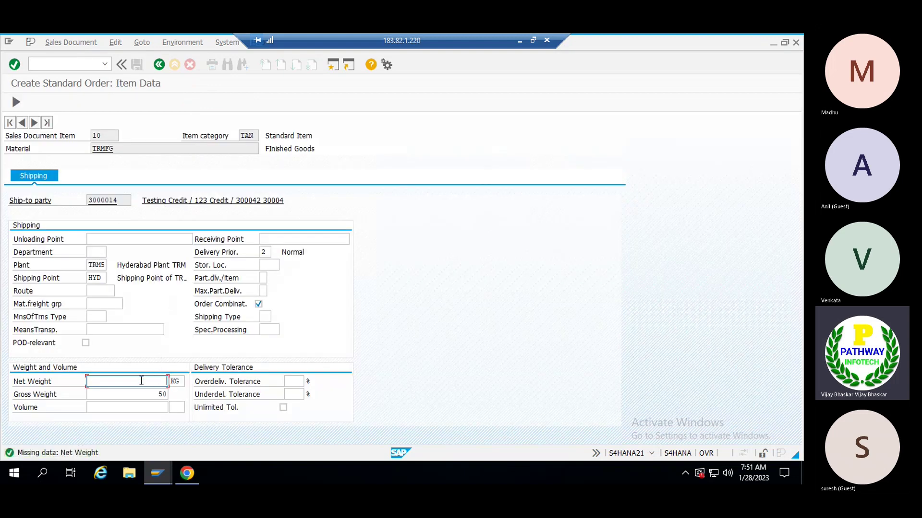
pyautogui.write('50')
pyautogui.press('Return')
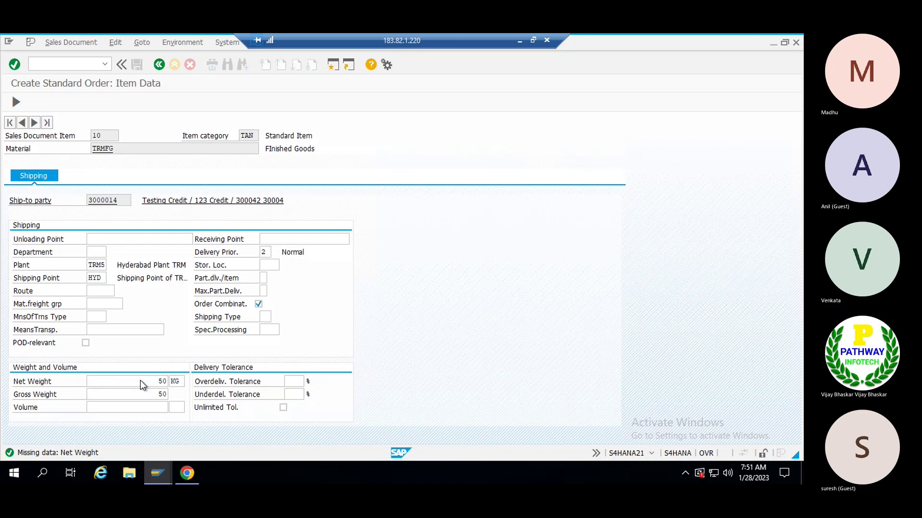
pyautogui.click(159, 65)
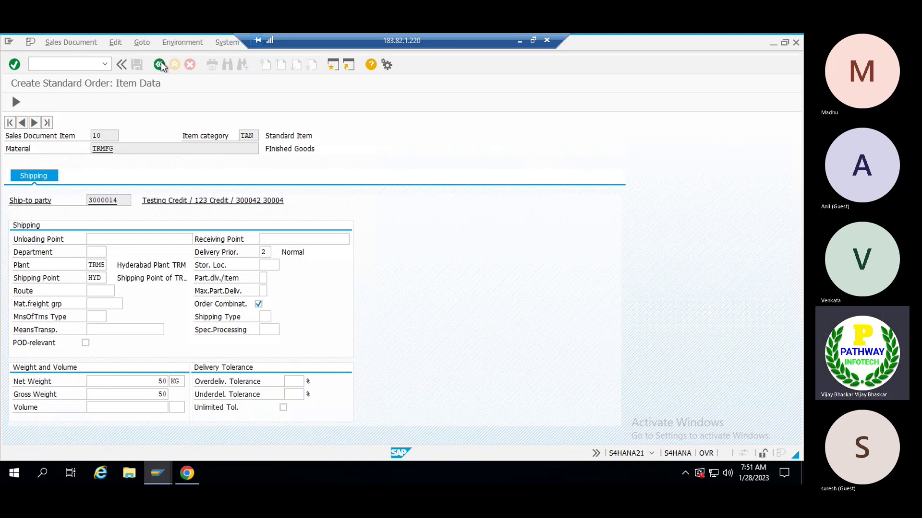
# Check the medium-risk order's incompletion log, save the order and accept its credit check messages.
pyautogui.click(116, 43)
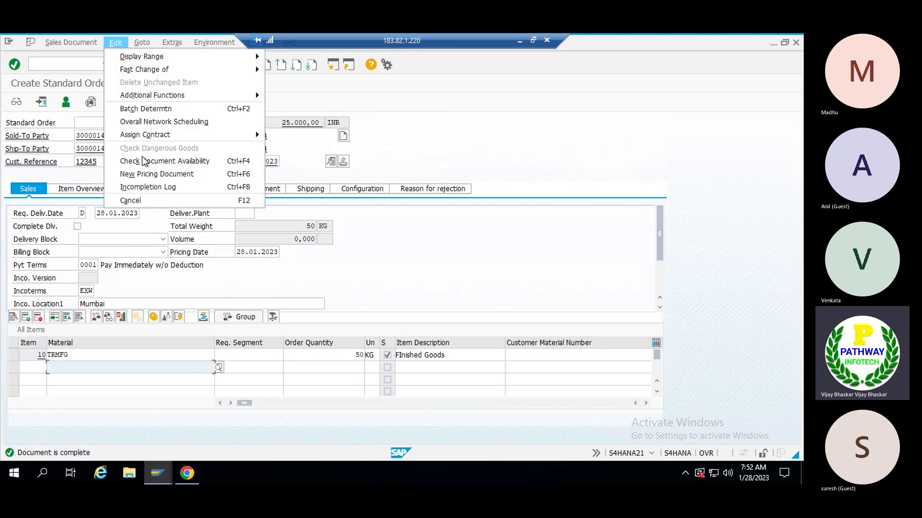
pyautogui.click(146, 189)
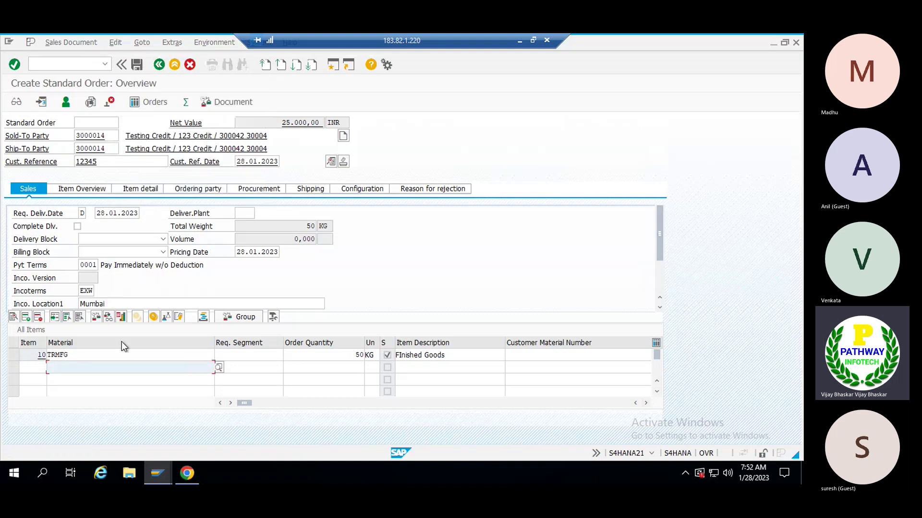
pyautogui.click(138, 65)
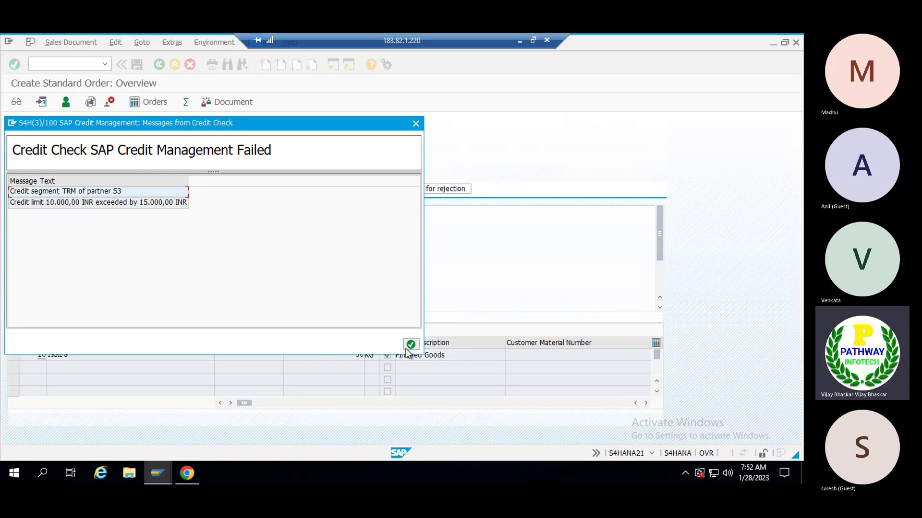
pyautogui.click(411, 344)
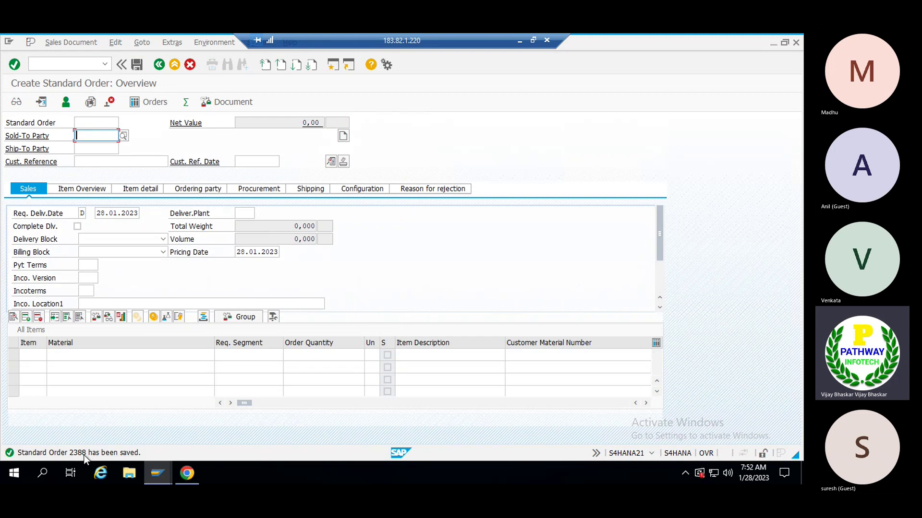
# Switch to the high-risk order with 200 KG of TRMFG, accept its credit check messages and try to save it.
pyautogui.hotkey('alt', 'Tab')
pyautogui.hotkey('alt', 'Tab')
pyautogui.hotkey('alt', 'Tab')
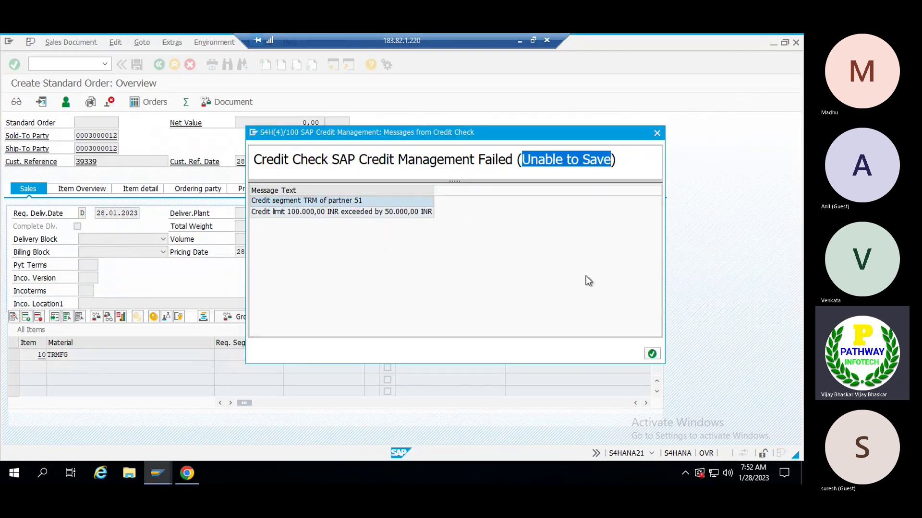
pyautogui.click(654, 354)
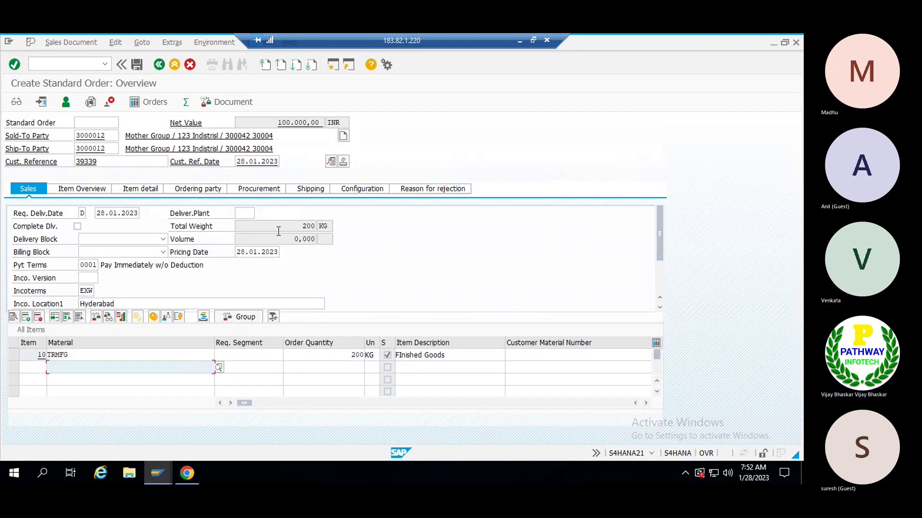
pyautogui.click(136, 65)
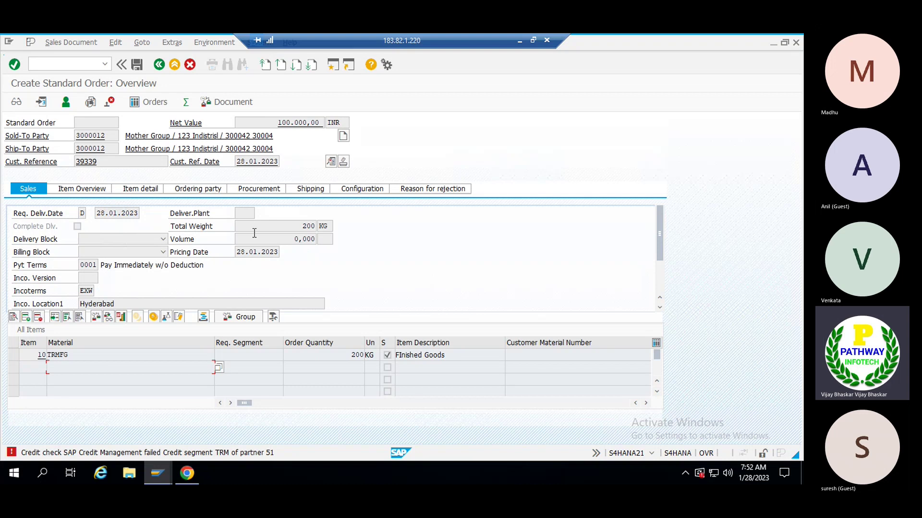
# Return to the automatic credit control overview and open the details of the TRM5 High Risk entry.
pyautogui.hotkey('alt', 'Tab')
pyautogui.hotkey('alt', 'Tab')
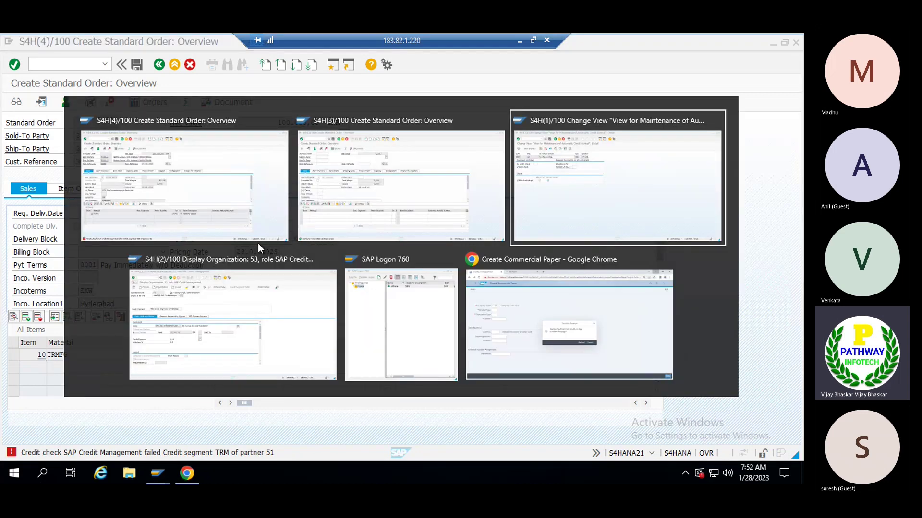
pyautogui.click(159, 65)
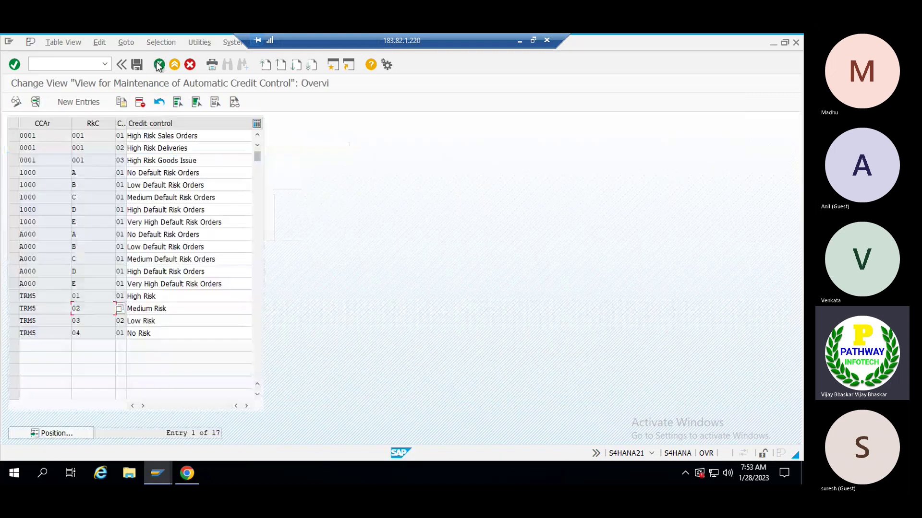
pyautogui.doubleClick(86, 297)
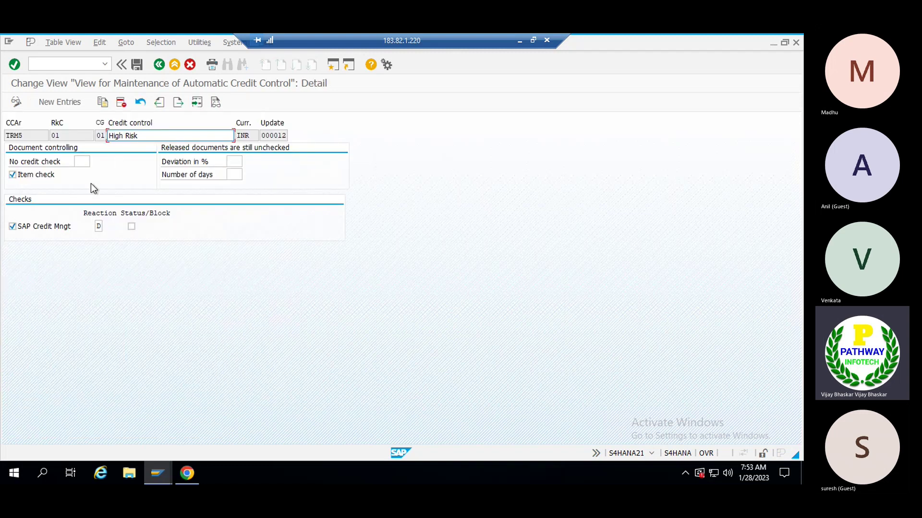
# Examine the possible system reactions for the High Risk entry's SAP Credit Management check and return to the overview.
pyautogui.click(99, 226)
pyautogui.click(106, 228)
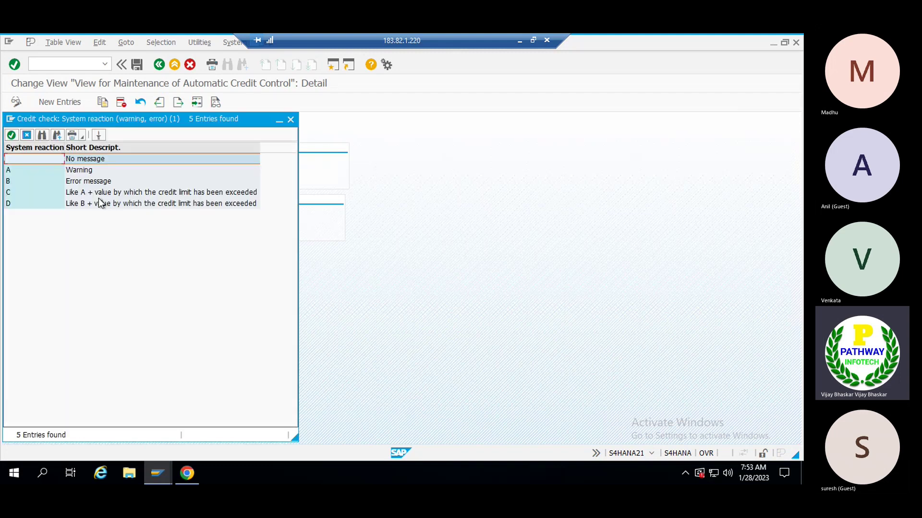
pyautogui.click(71, 193)
pyautogui.click(95, 205)
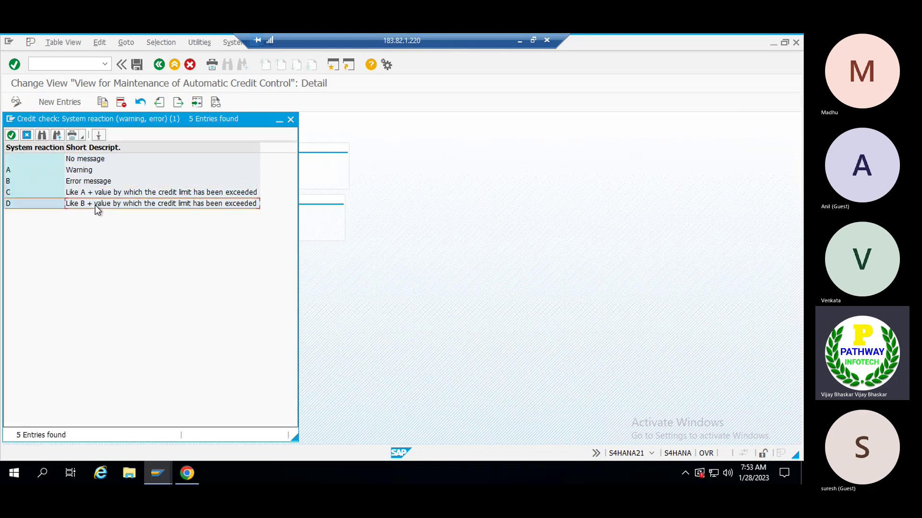
pyautogui.moveTo(174, 120); pyautogui.dragTo(632, 109)
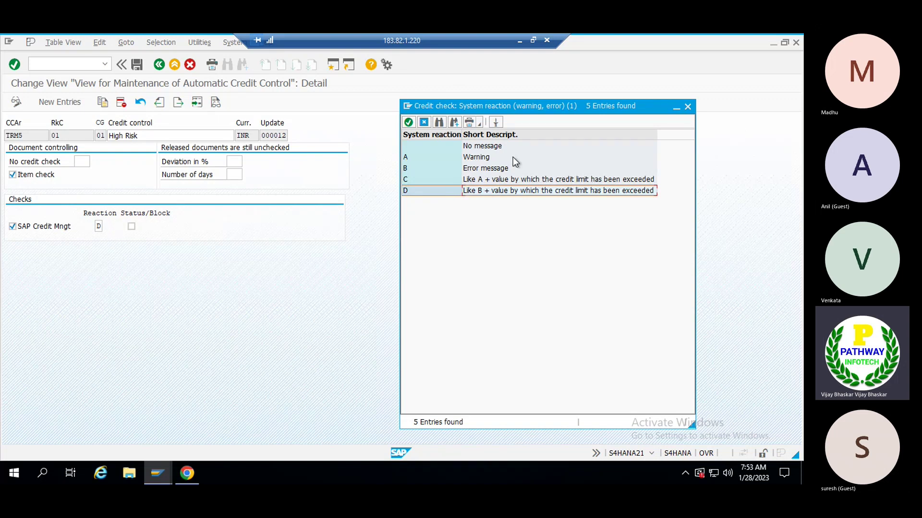
pyautogui.click(688, 106)
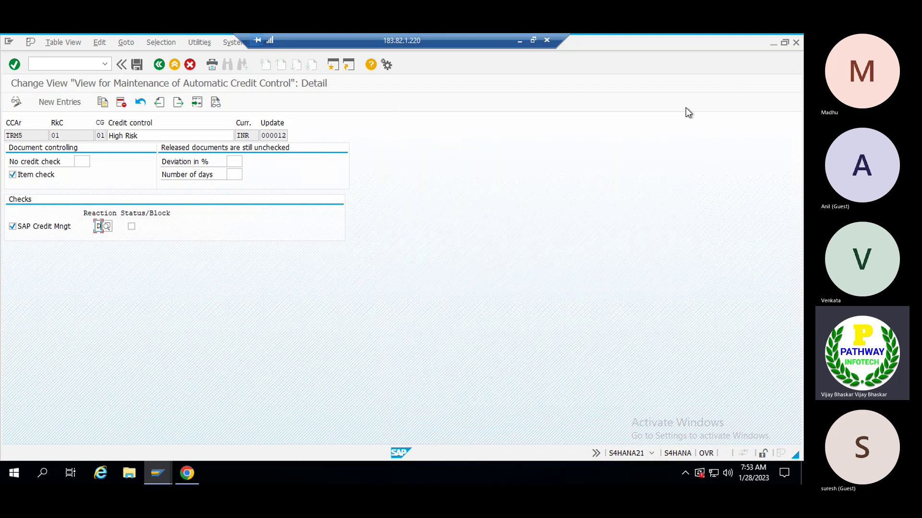
pyautogui.click(144, 136)
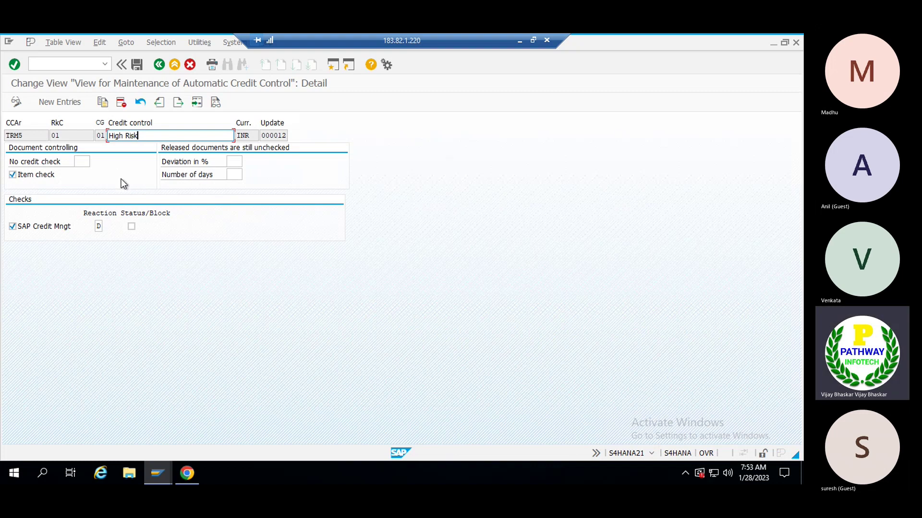
pyautogui.click(158, 66)
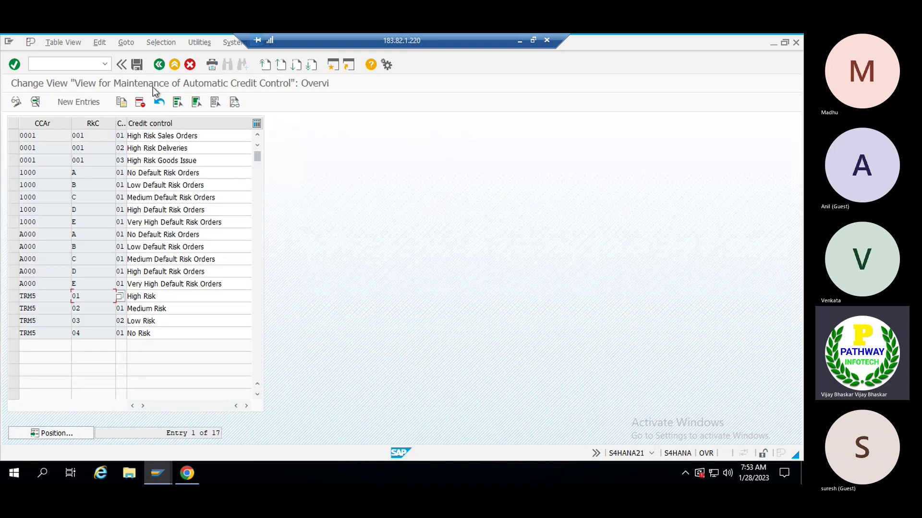
# Compare the TRM5 High Risk and Medium Risk rows in the credit control overview and return to the IMG structure.
pyautogui.click(119, 307)
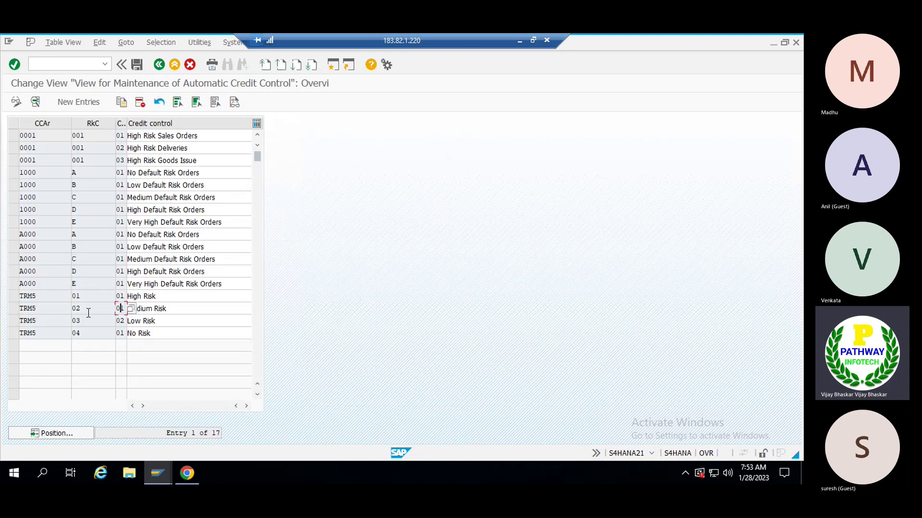
pyautogui.click(42, 298)
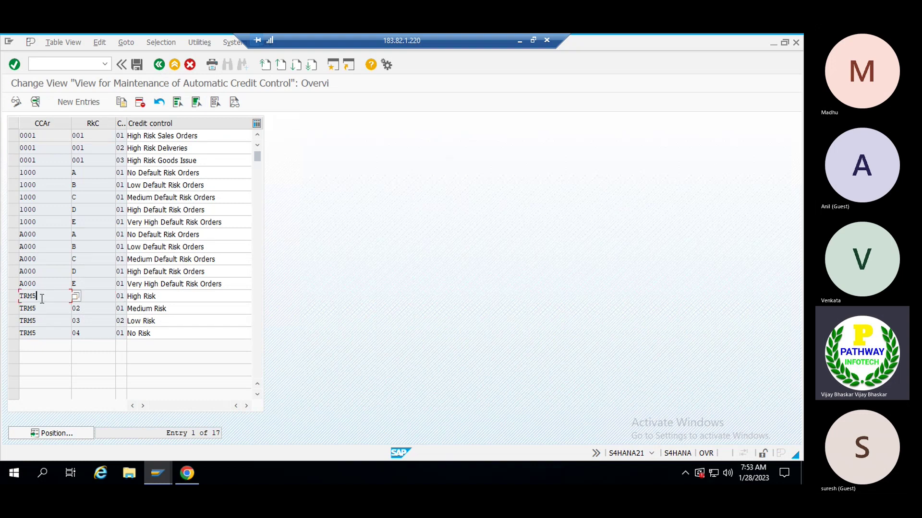
pyautogui.click(91, 310)
pyautogui.click(93, 298)
pyautogui.click(86, 308)
pyautogui.click(59, 296)
pyautogui.click(159, 66)
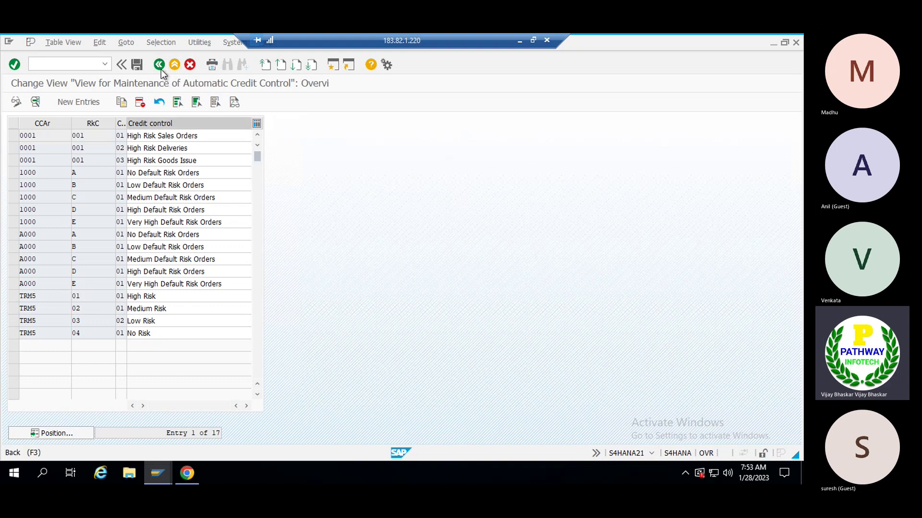
# Open the Set Credit Limit Checks for Sales Document Types activity under Assign Sales Documents and Delivery Documents.
pyautogui.click(151, 245)
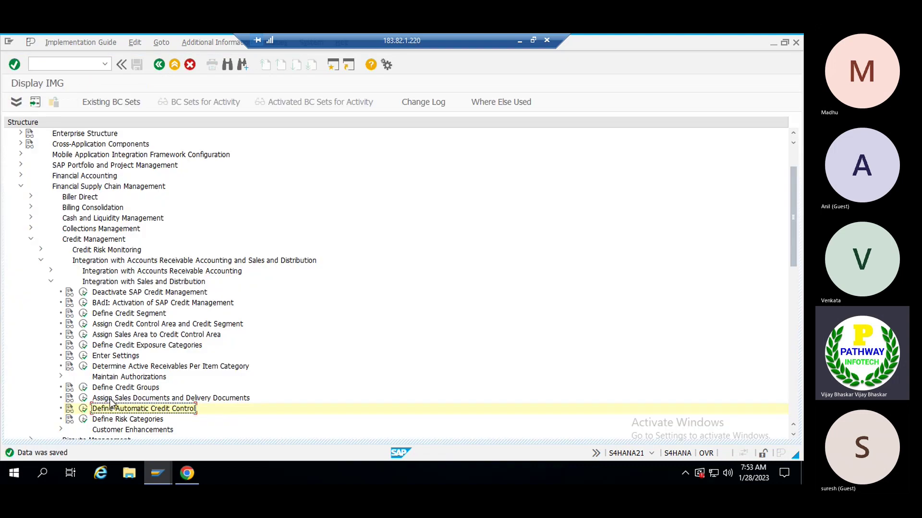
pyautogui.click(99, 399)
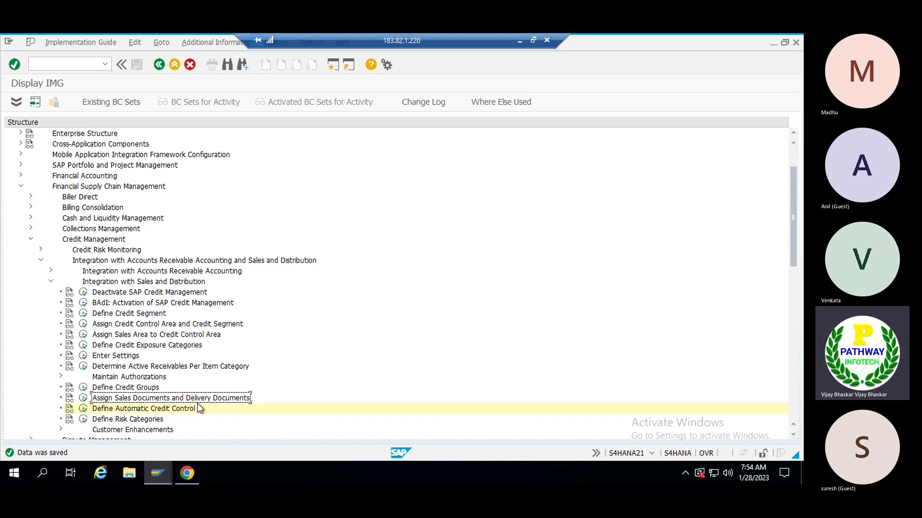
pyautogui.click(83, 398)
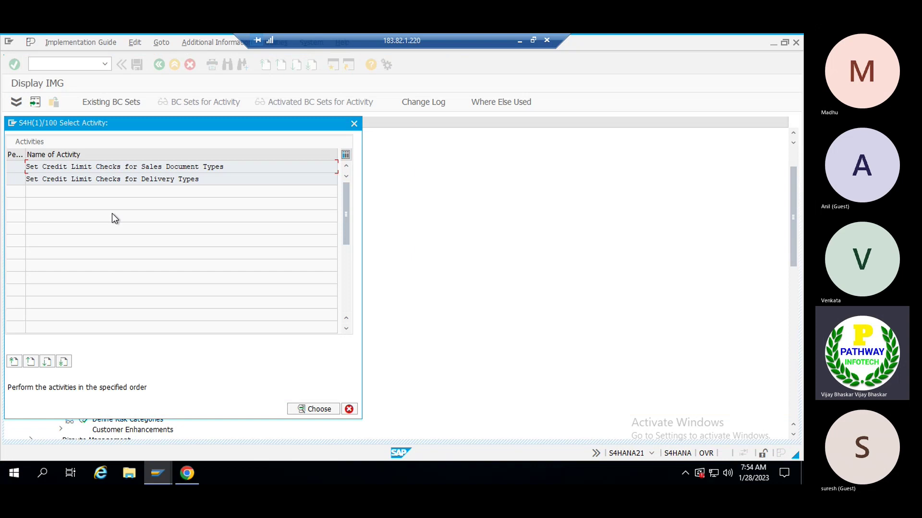
pyautogui.doubleClick(146, 167)
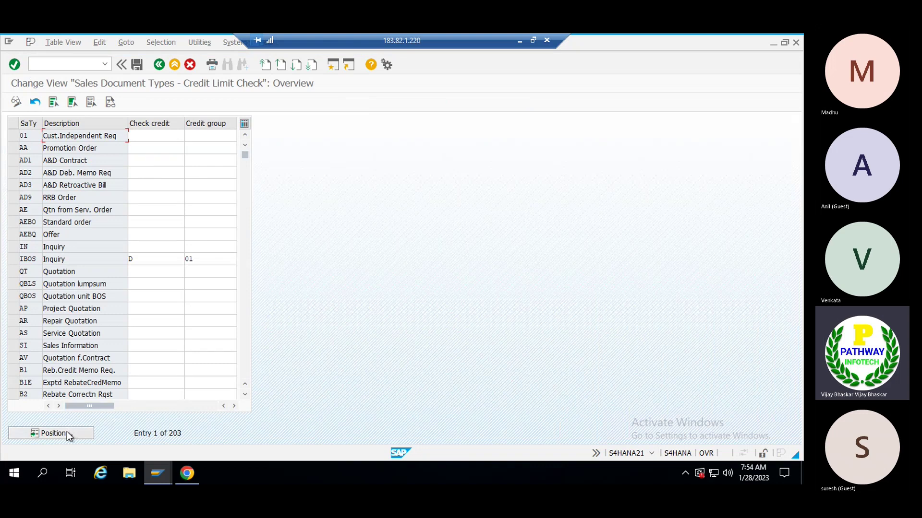
# Find sales document type OR in the list, examine its credit check and credit group assignments, and return to the activity selection.
pyautogui.click(67, 432)
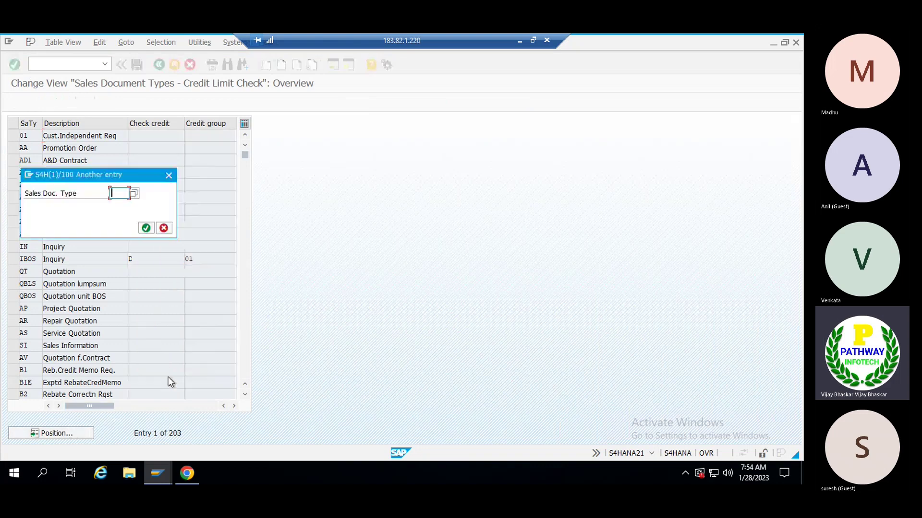
pyautogui.write('OR')
pyautogui.press('Return')
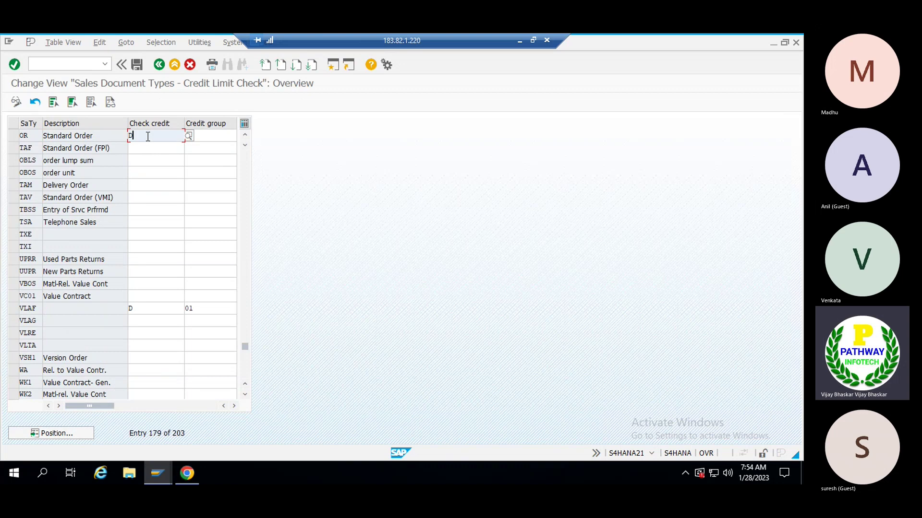
pyautogui.click(211, 136)
pyautogui.write('01')
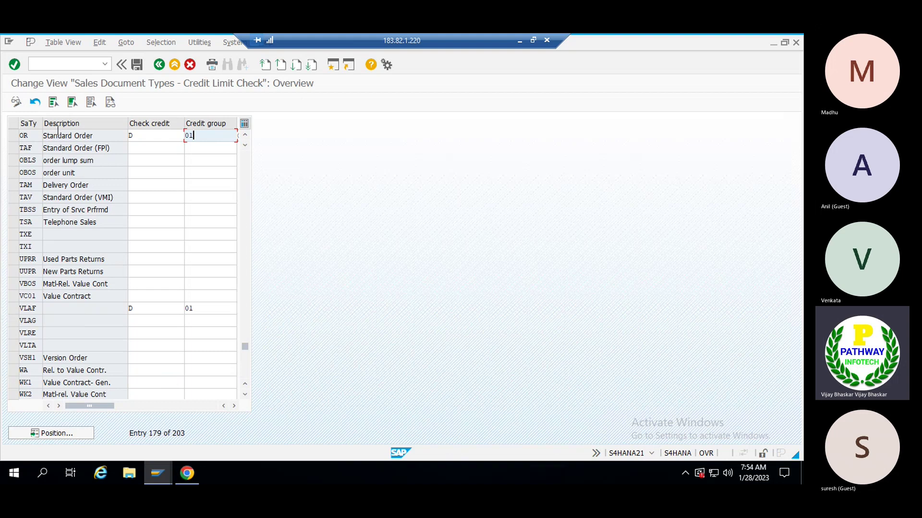
pyautogui.click(144, 135)
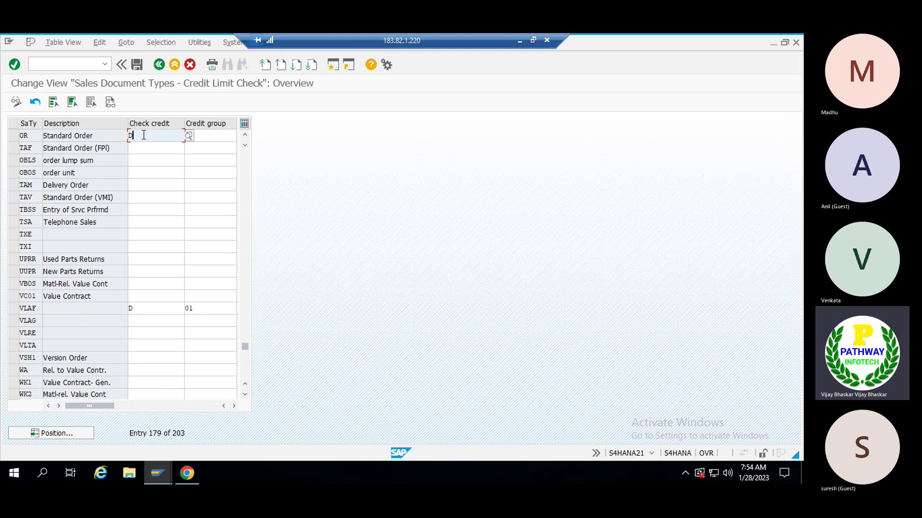
pyautogui.moveTo(30, 136); pyautogui.dragTo(8, 133)
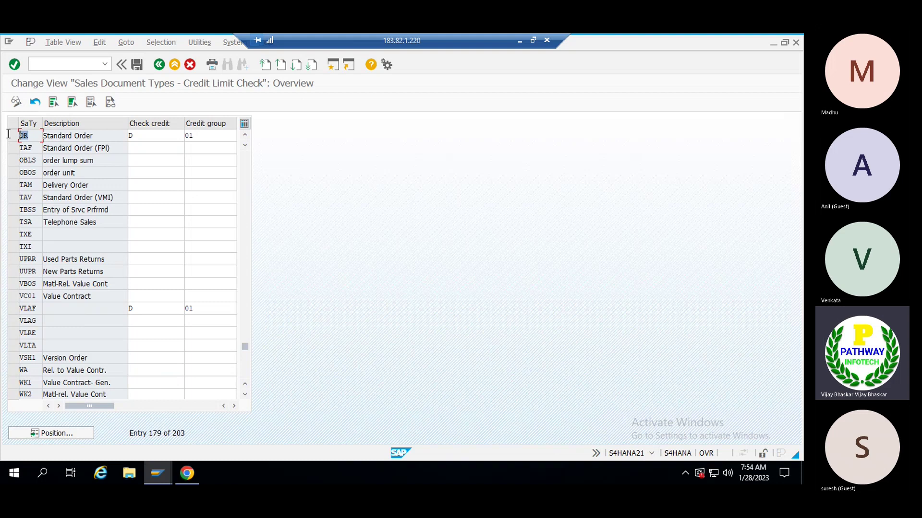
pyautogui.click(159, 64)
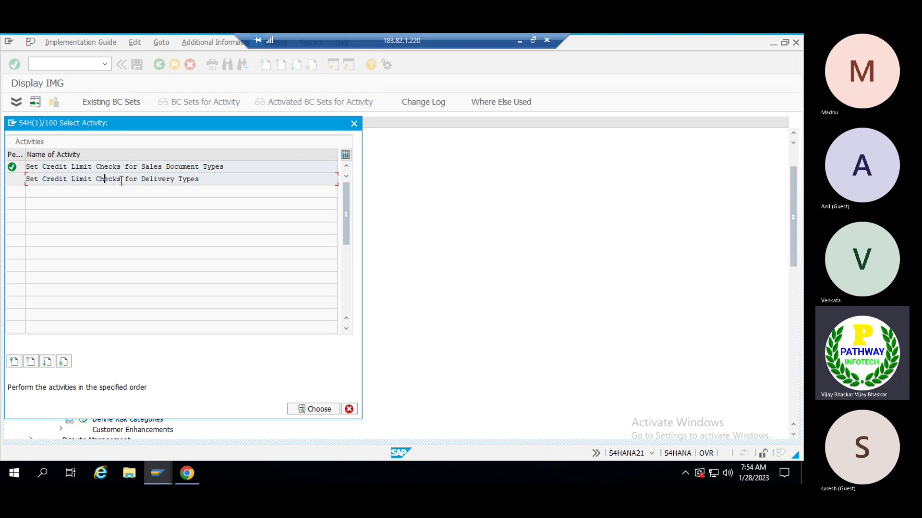
# Review the credit group assignments in Set Credit Limit Checks for Delivery Types and close the activity selection.
pyautogui.doubleClick(120, 179)
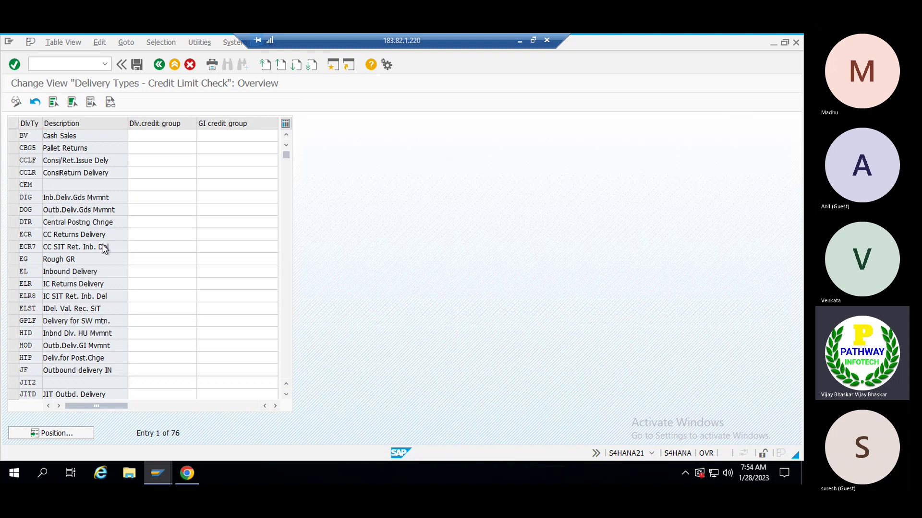
pyautogui.scroll(-2, 103, 242)
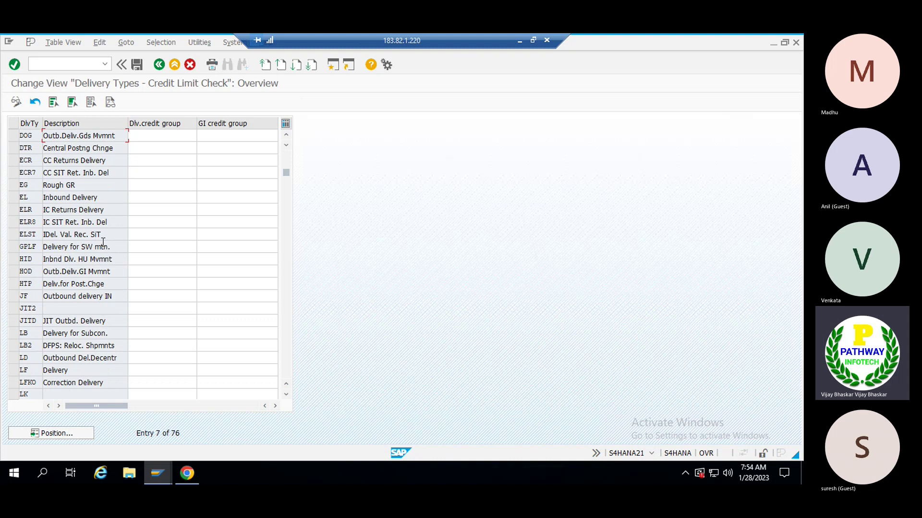
pyautogui.click(158, 65)
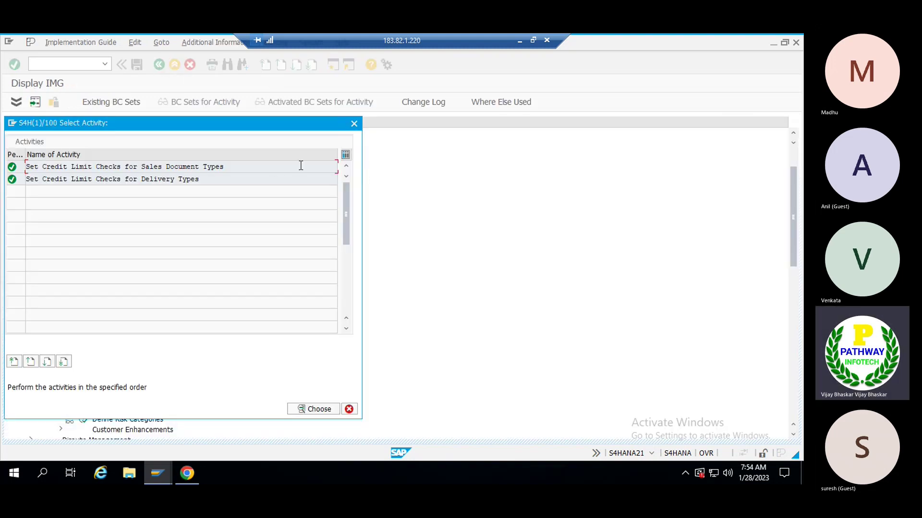
pyautogui.click(354, 124)
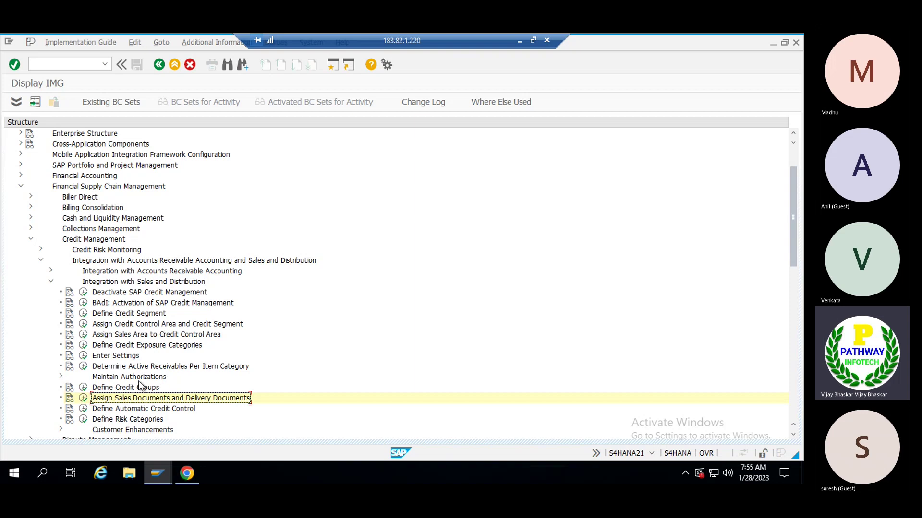
pyautogui.click(122, 387)
pyautogui.click(123, 398)
pyautogui.click(122, 388)
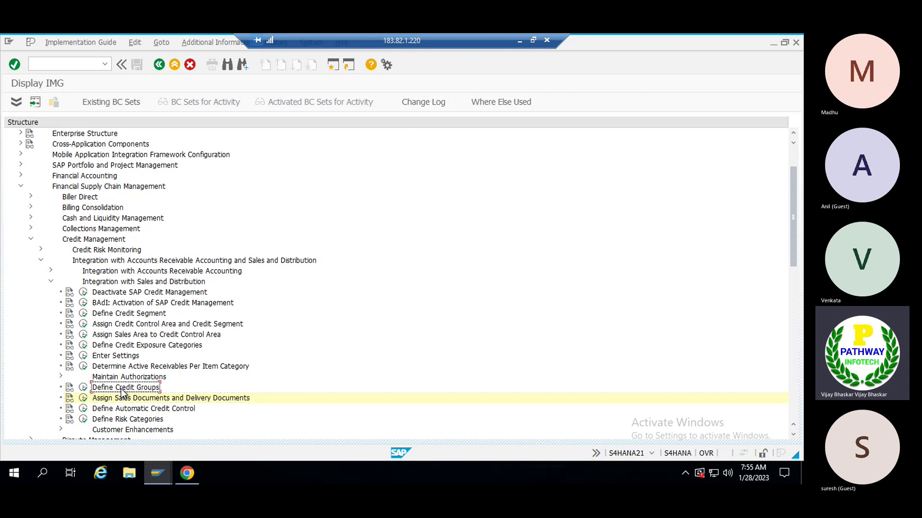
pyautogui.click(124, 399)
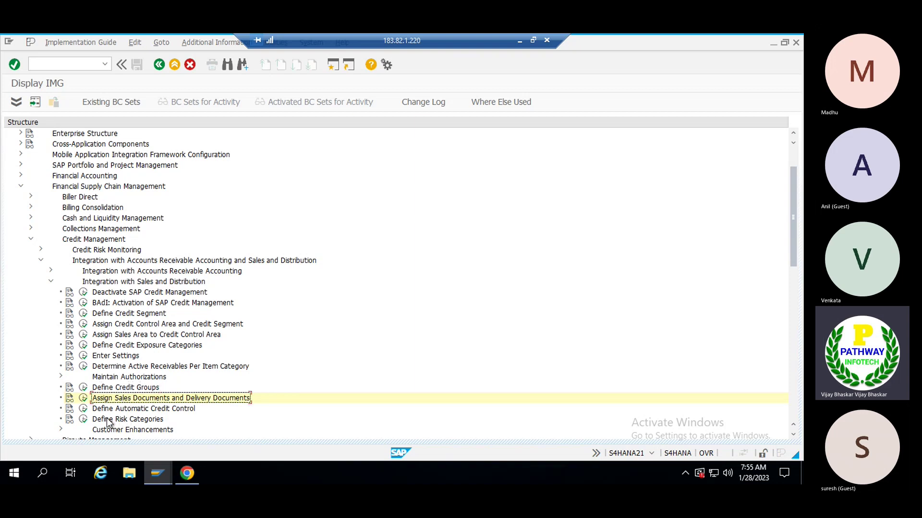
# Open Define Automatic Credit Control and review the TRM5 entries for risk categories 01 to 04.
pyautogui.click(84, 409)
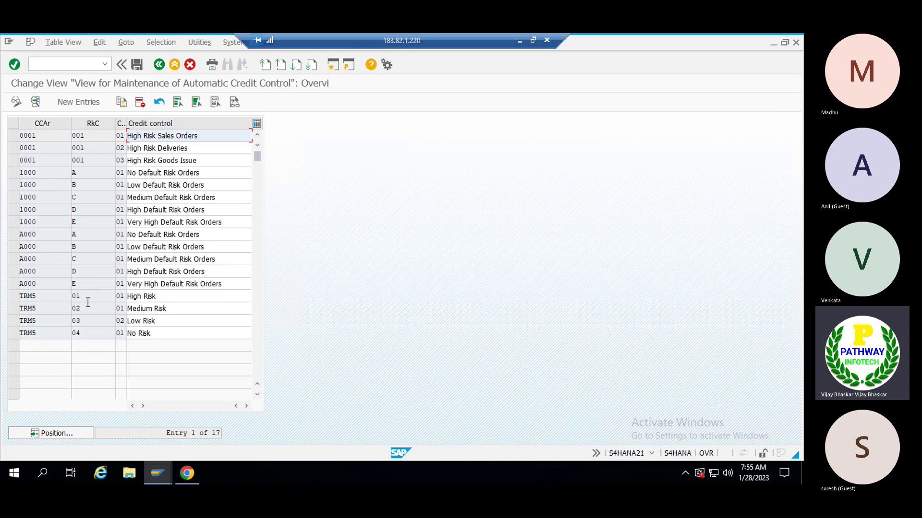
pyautogui.click(91, 298)
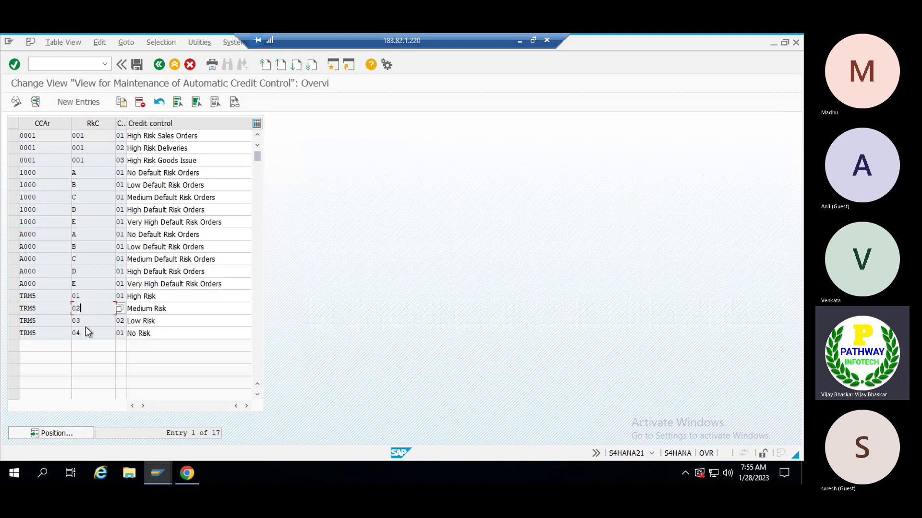
pyautogui.click(87, 333)
pyautogui.click(86, 321)
pyautogui.click(85, 308)
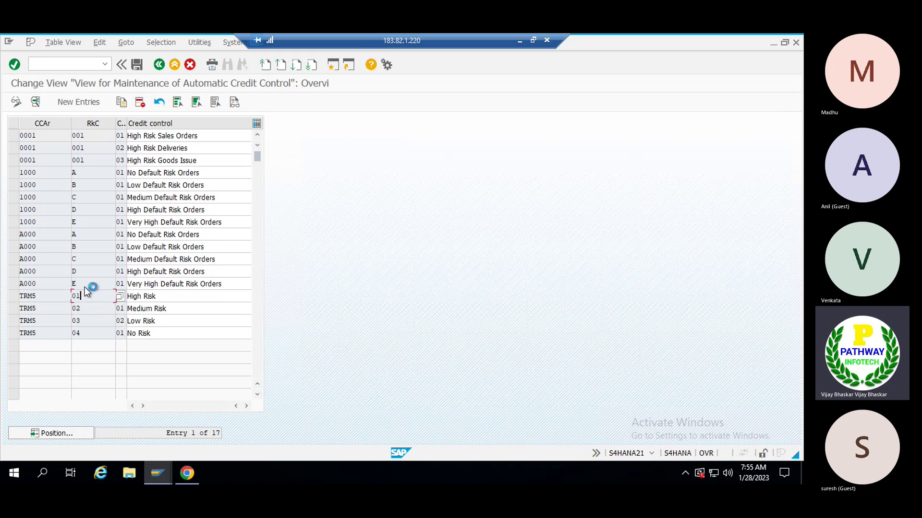
pyautogui.click(85, 284)
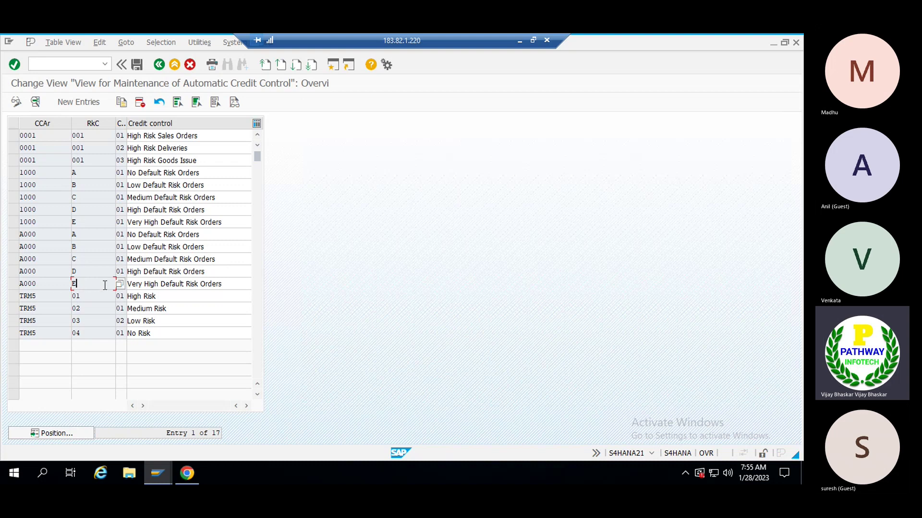
# Compare the credit check messages of the two standard orders in the other open sessions.
pyautogui.hotkey('alt', 'Tab')
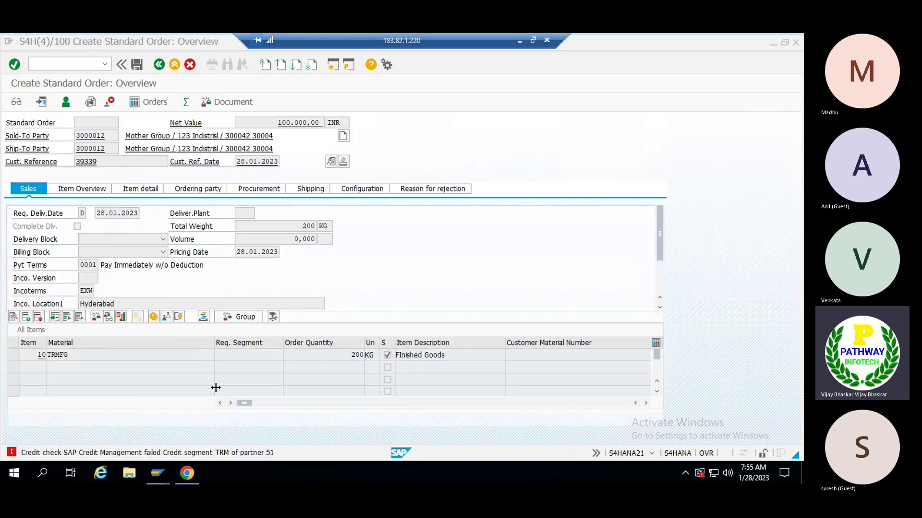
pyautogui.hotkey('alt', 'Tab')
pyautogui.press('Tab')
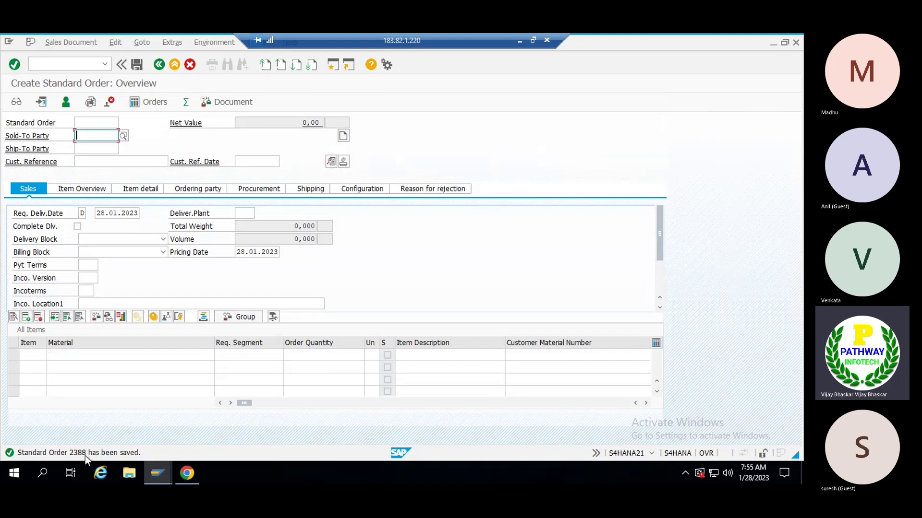
# Run transaction VKM4 from the unsaved order's session and list the SD documents for credit control area TRM5.
pyautogui.hotkey('alt', 'Tab')
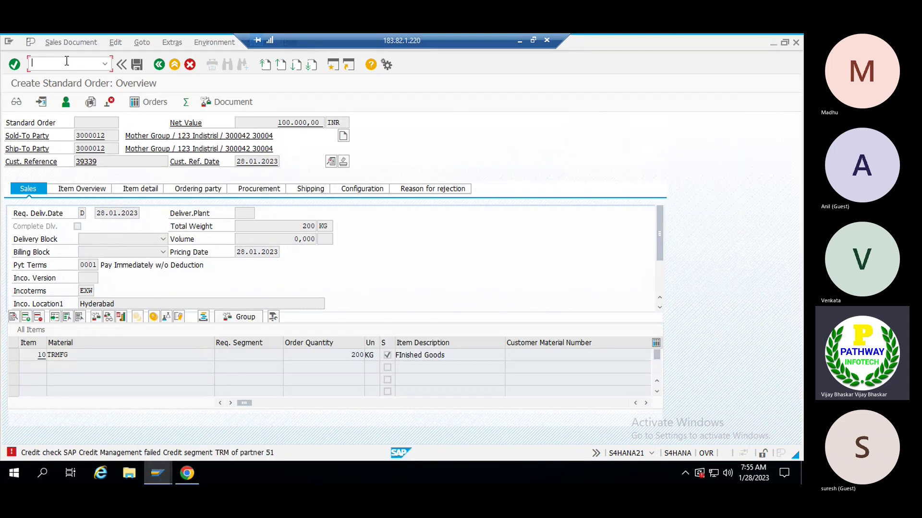
pyautogui.write('/nvkm4')
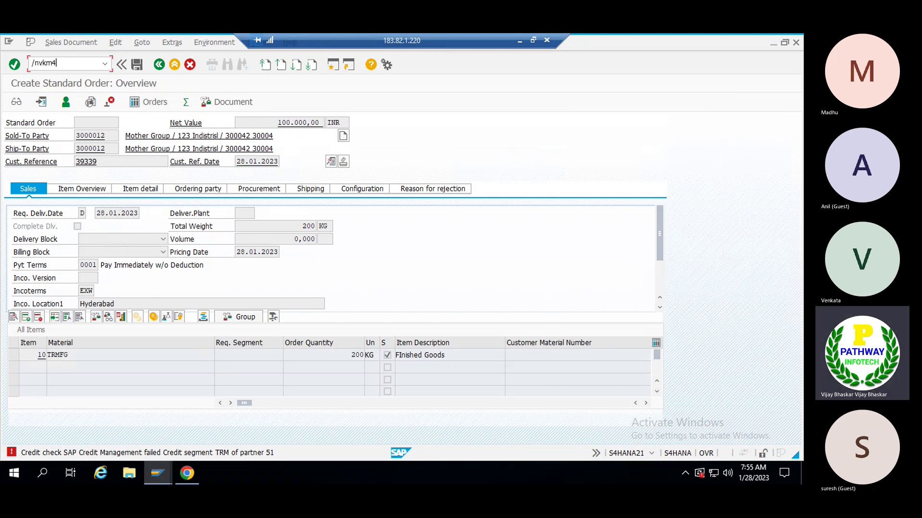
pyautogui.press('Return')
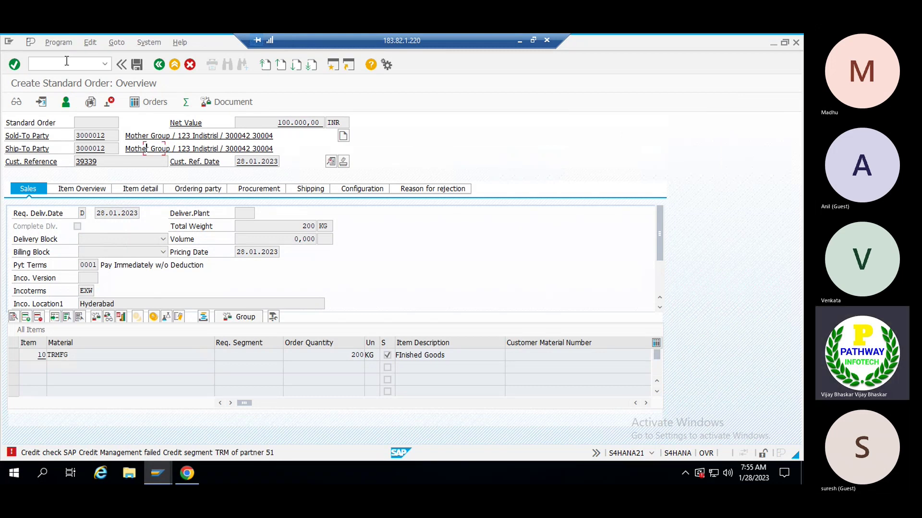
pyautogui.write('TRM5')
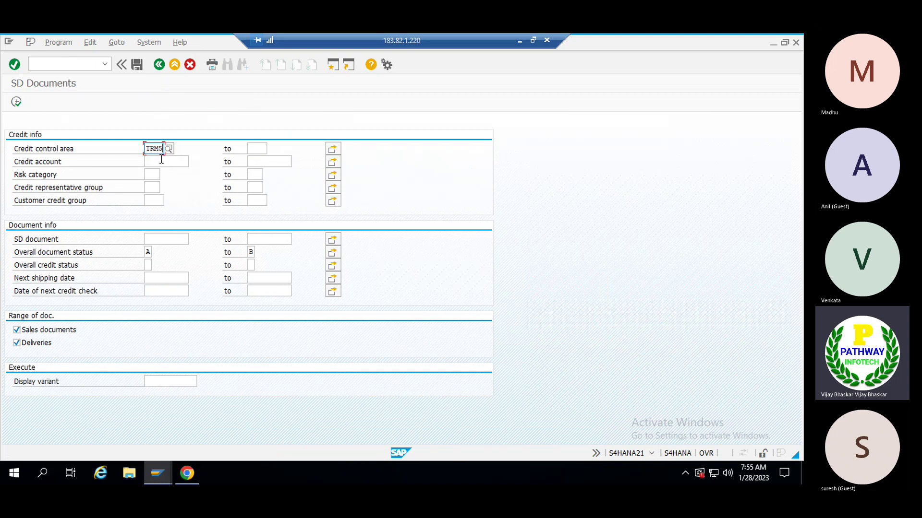
pyautogui.click(18, 104)
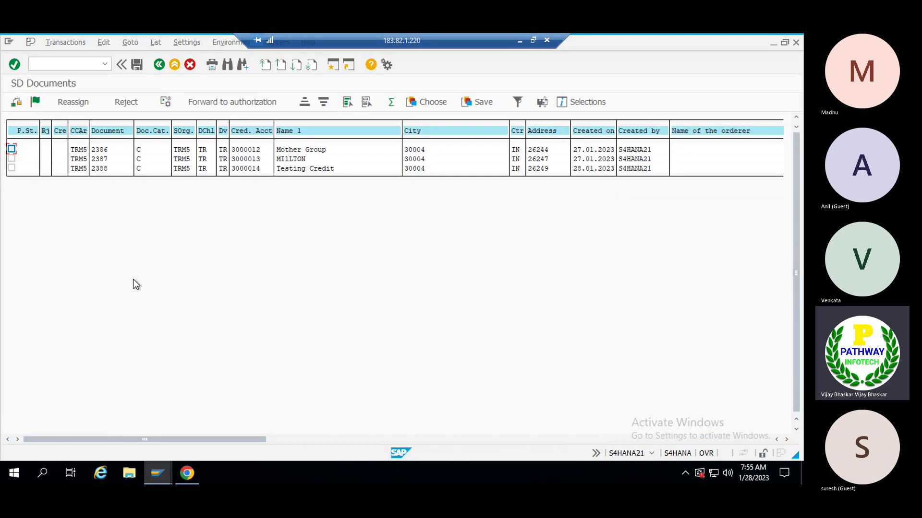
# Check the saved order's number in its session, then try to release that 28.01.2023 sales order from credit block and save.
pyautogui.hotkey('alt', 'Tab')
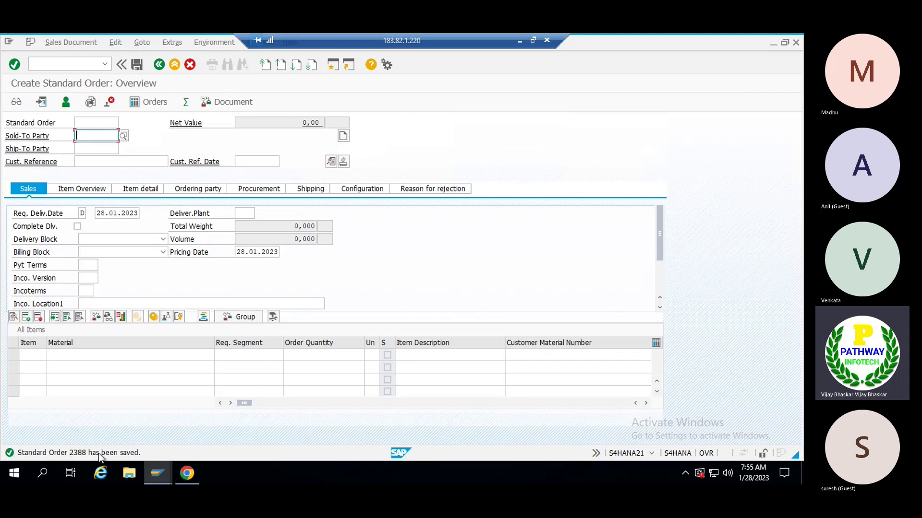
pyautogui.hotkey('alt', 'Tab')
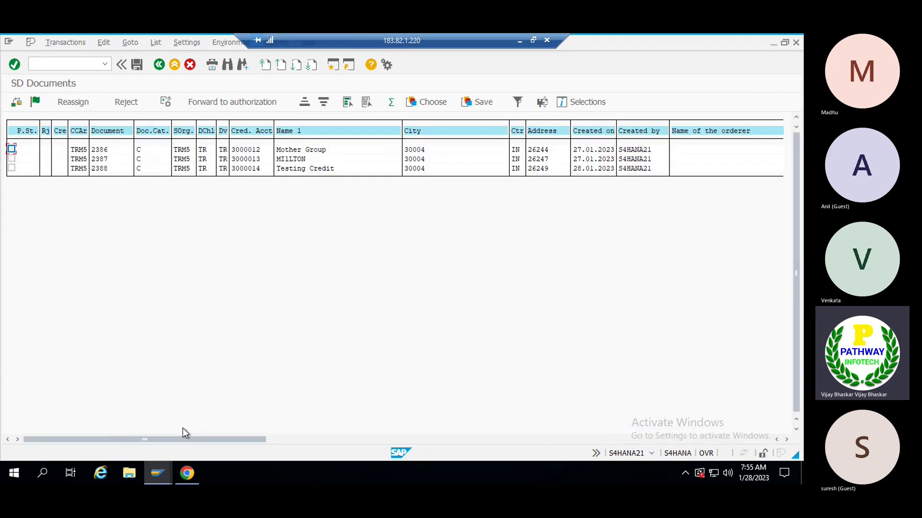
pyautogui.click(11, 168)
pyautogui.click(40, 100)
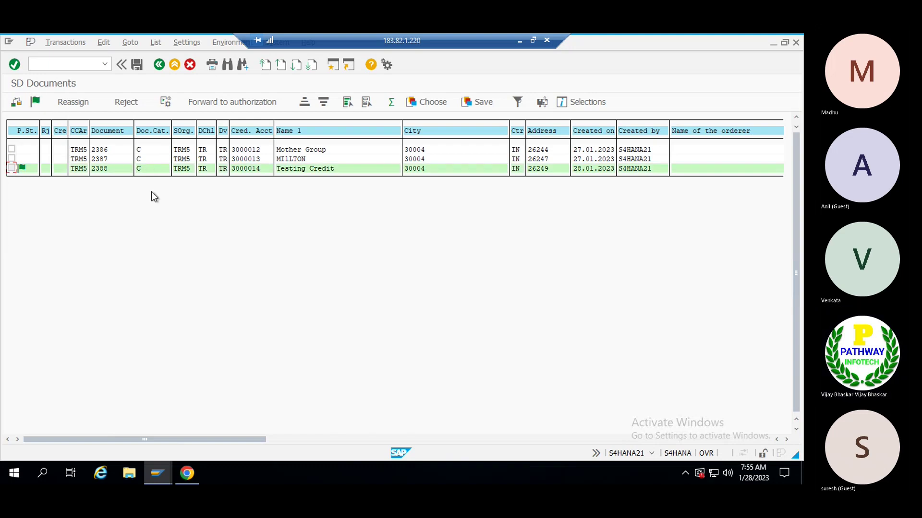
pyautogui.click(137, 66)
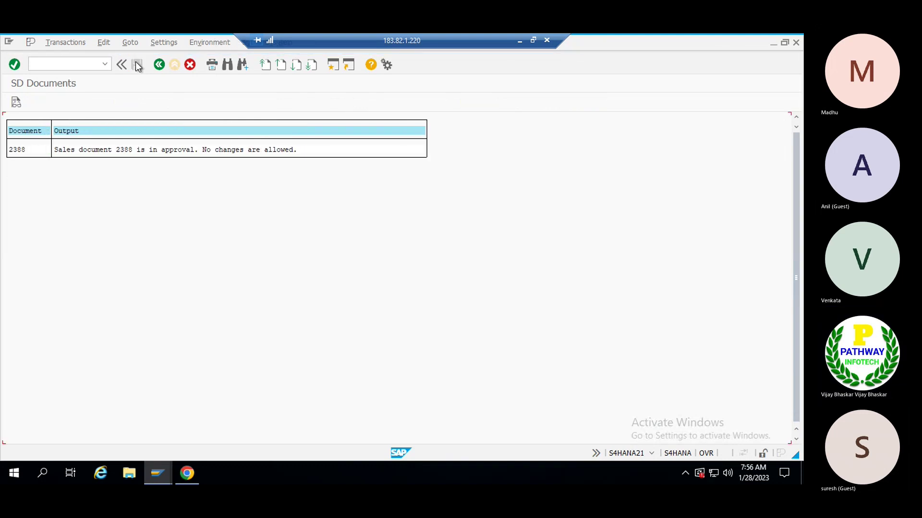